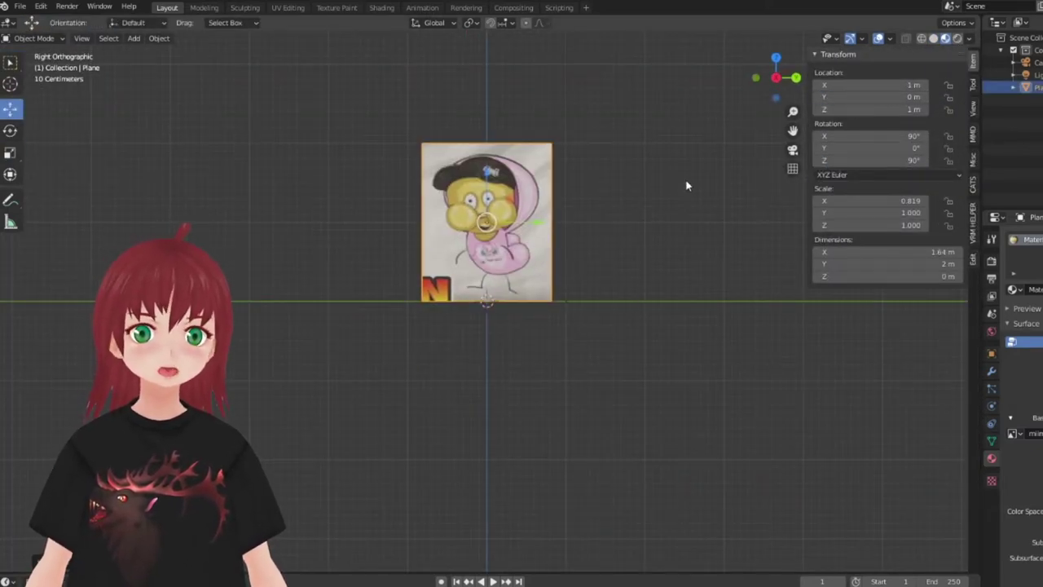
Step: Move the reference picture plane to X -1 m
middle_click_drag(686, 186, 948, 85)
type("-1")
key("Return")
key("KP_3")
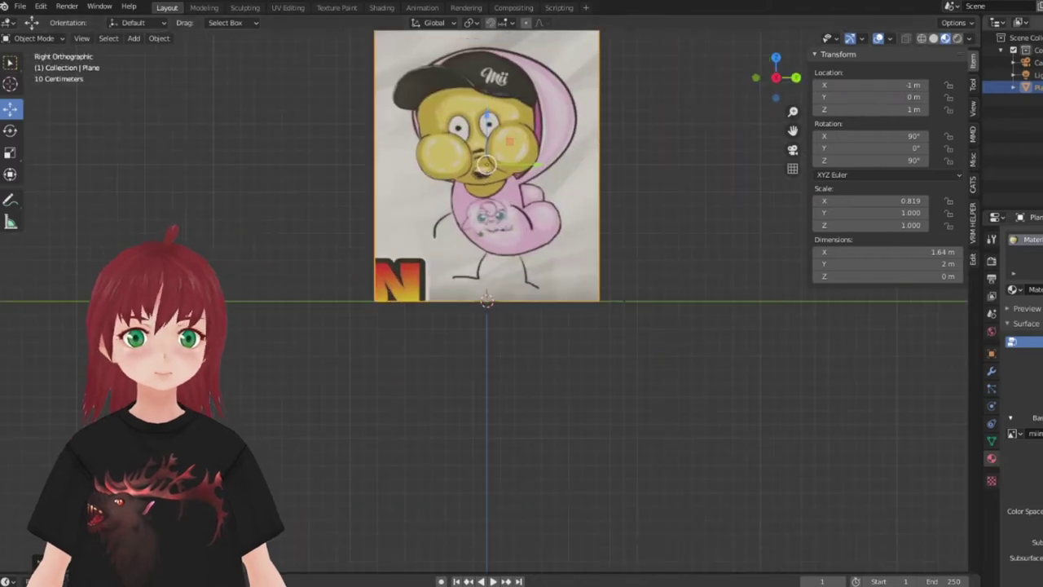
Step: Add a UV sphere at the origin
mouse_move(549, 417)
middle_mouse_down()
mouse_move(619, 391)
mouse_move(660, 423)
middle_mouse_up()
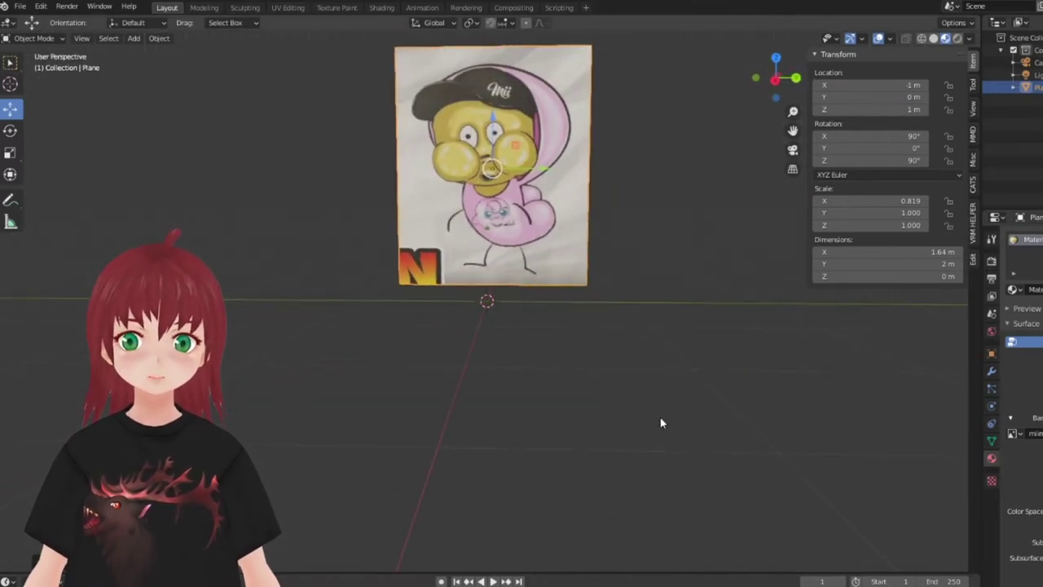
key("KP_3")
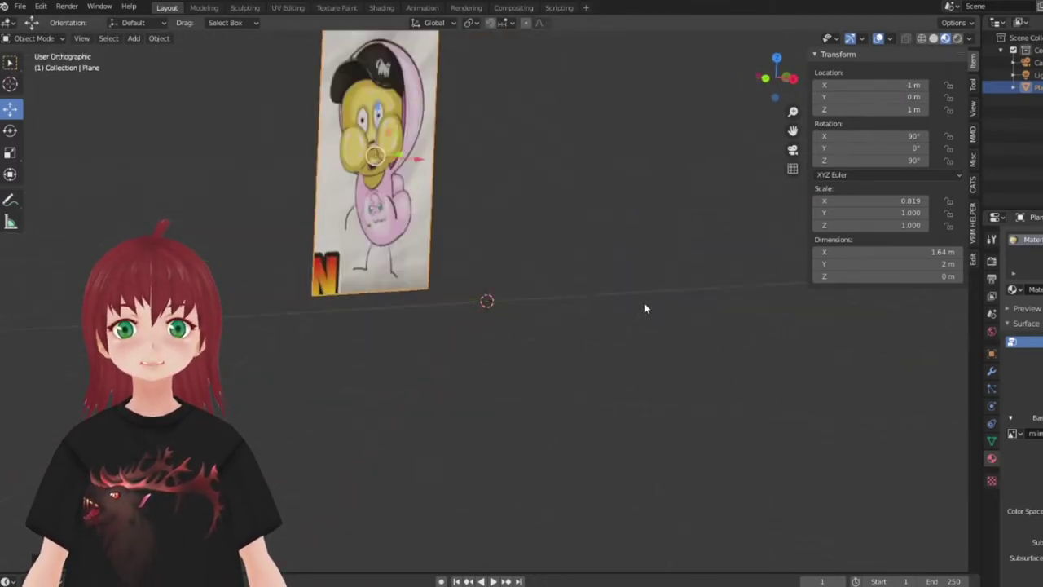
middle_click_drag(562, 358, 589, 330)
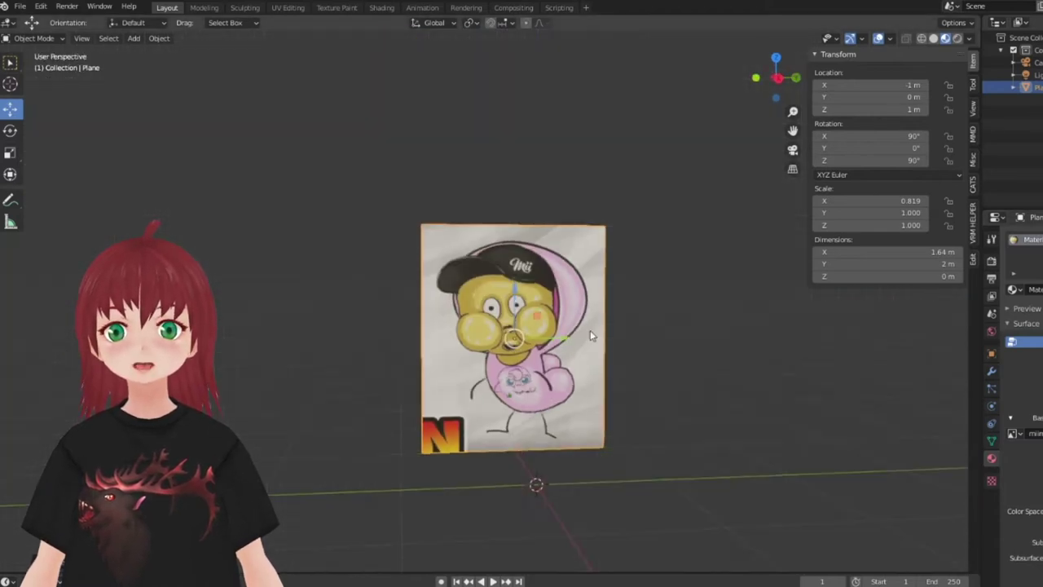
key("shift+a")
left_click(851, 342)
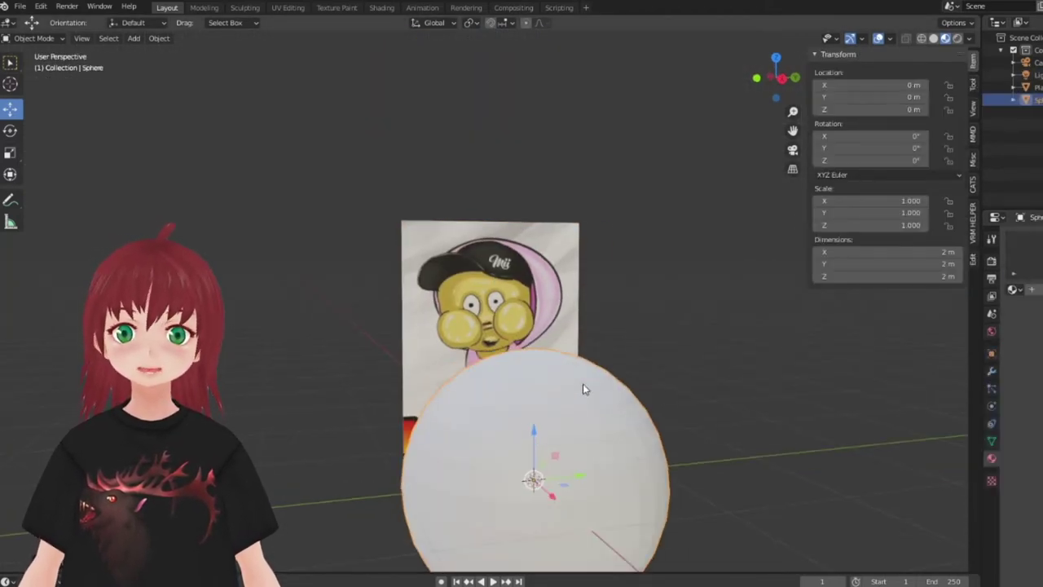
Step: Raise the sphere to head height and scale it into a flattened oval
key("KP_1")
middle_click_drag(582, 390, 489, 326)
left_click(11, 152)
left_click_drag(477, 350, 345, 489)
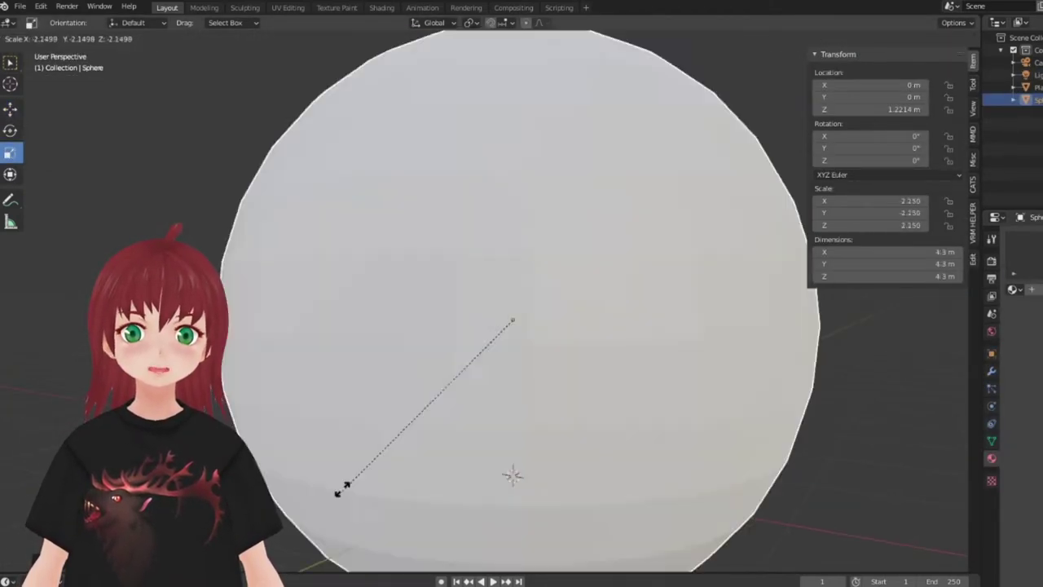
left_click_drag(868, 277, 823, 278)
key("KP_3")
key("Tab")
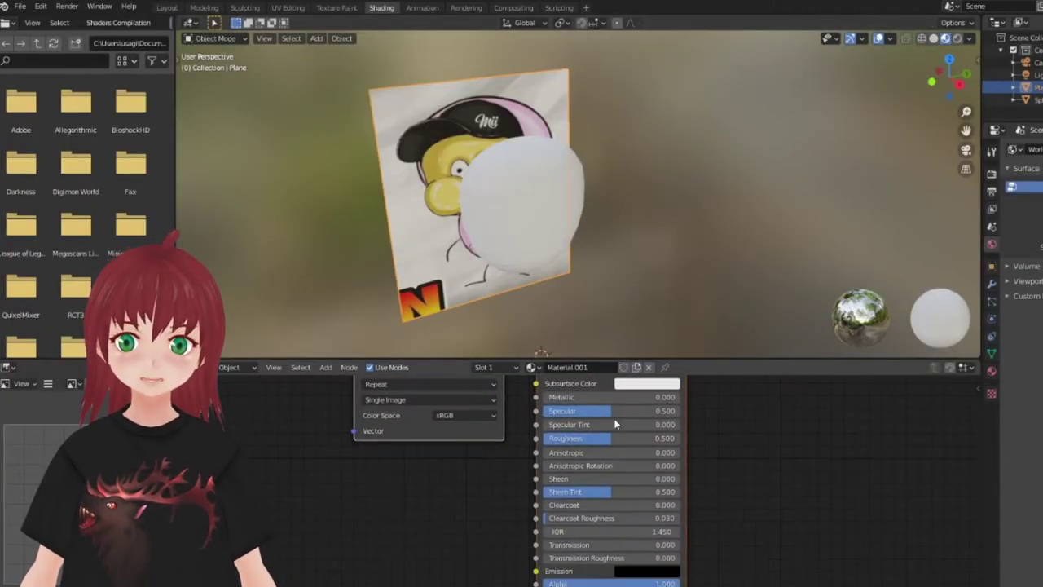
Step: Add a node to the sphere's material and pick a new subsurface colour
left_click(325, 367)
left_click(445, 295)
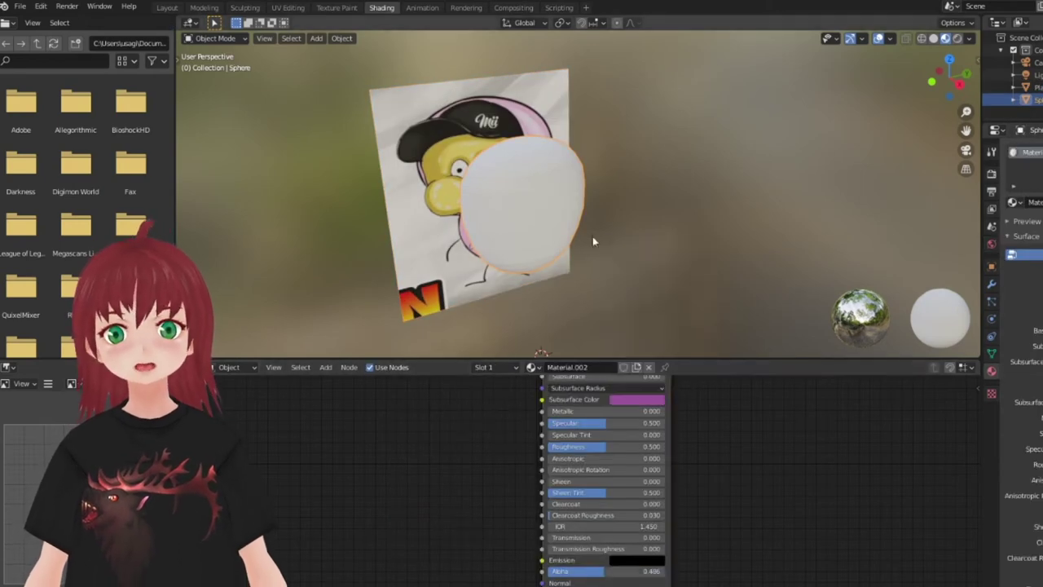
left_click(656, 399)
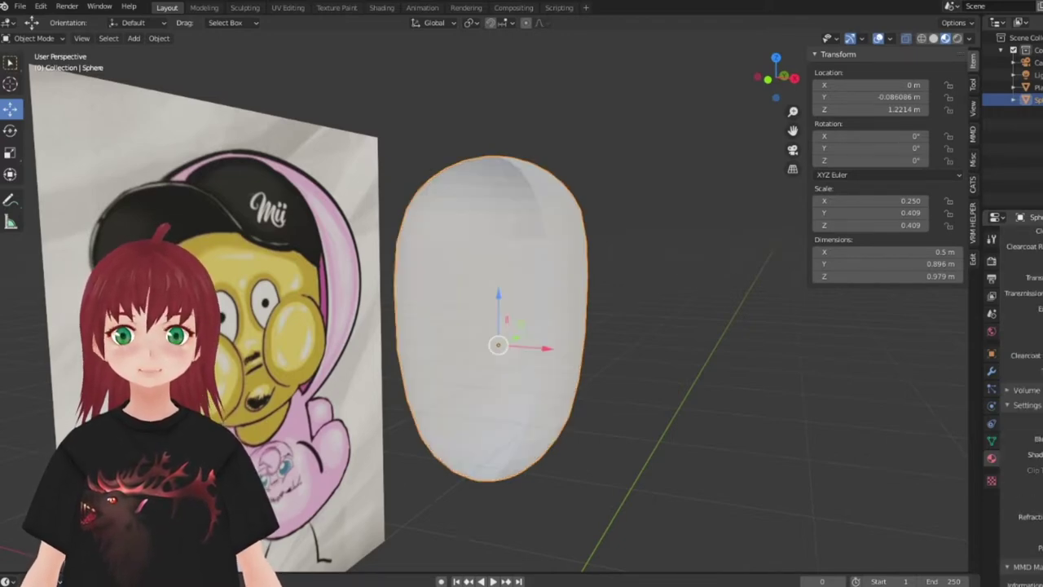
Step: Rescale the head sphere's mesh in Edit Mode to fit the drawn face
middle_click_drag(521, 326, 505, 317)
key("KP_3")
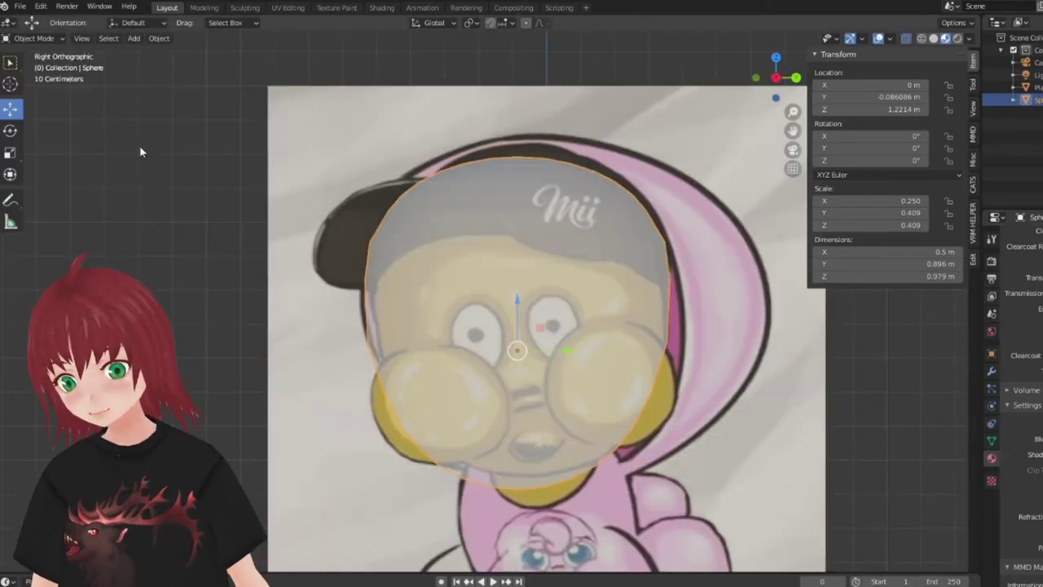
key("Tab")
key("g")
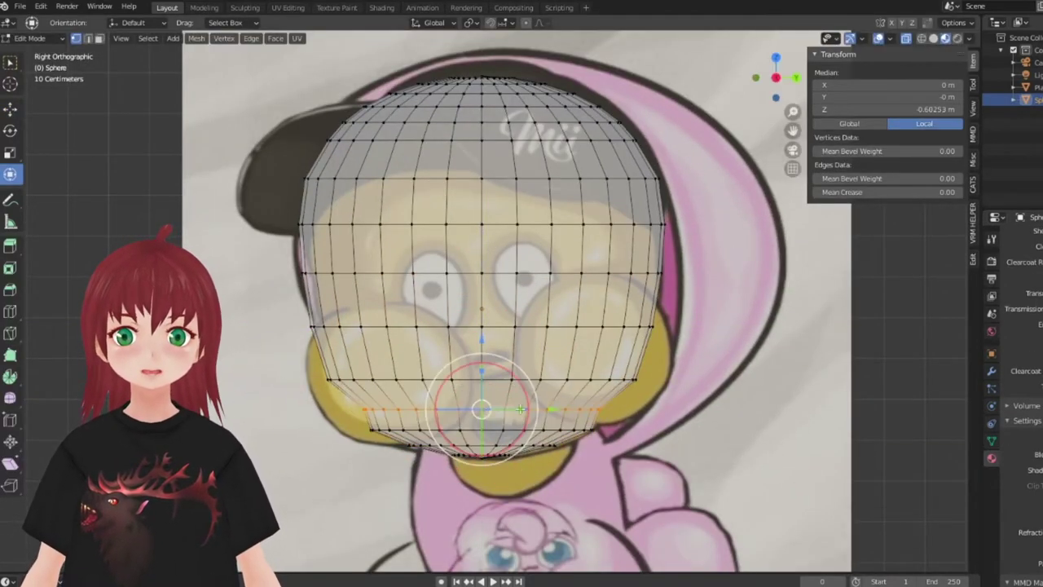
left_click(522, 274)
middle_click_drag(523, 274, 751, 349)
key("KP_3")
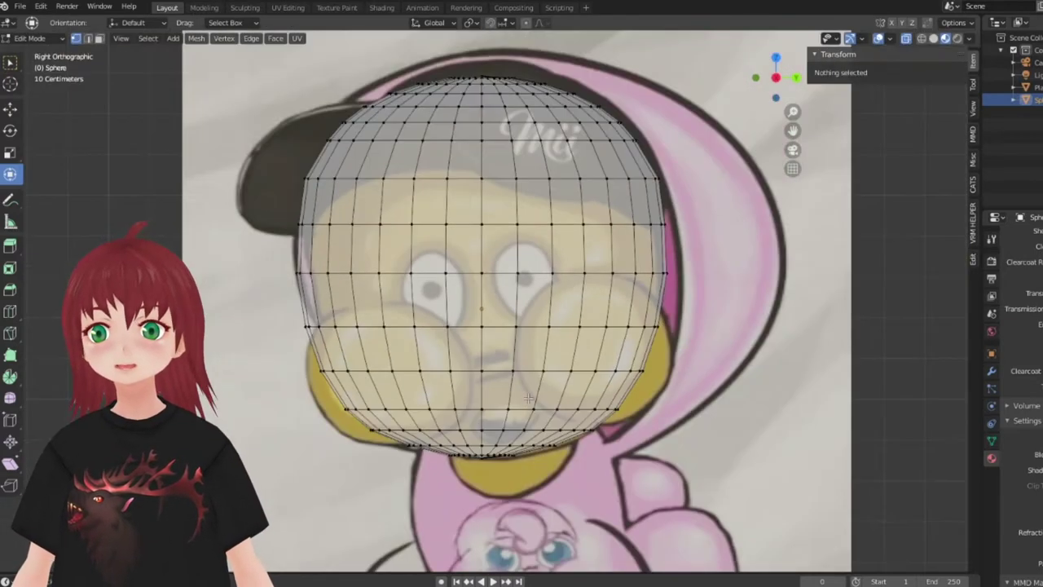
Step: Add a new small UV sphere and place it over the cheek
scroll(697, 359, "down", 2)
key("shift+a")
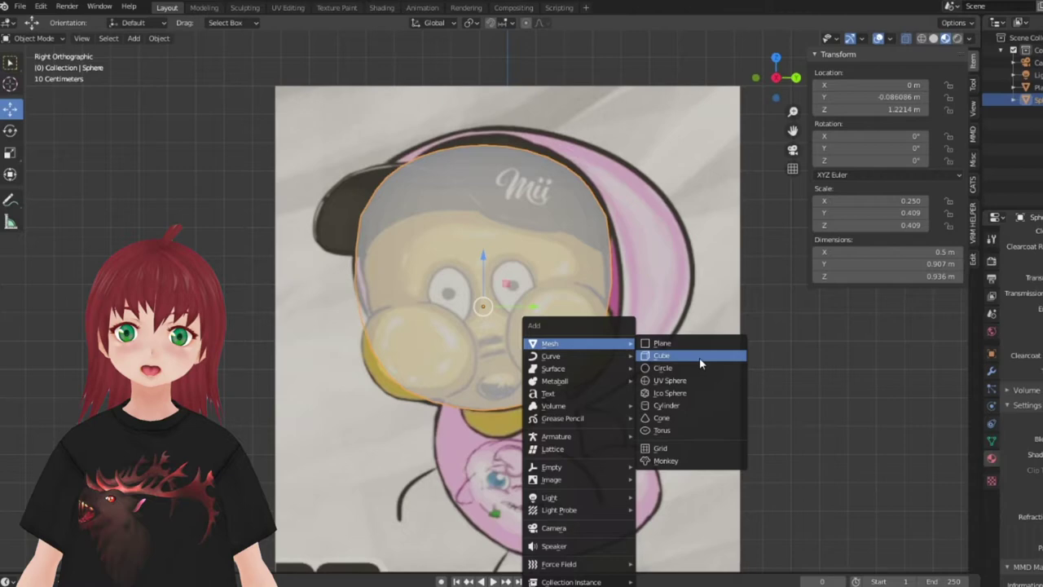
left_click(652, 381)
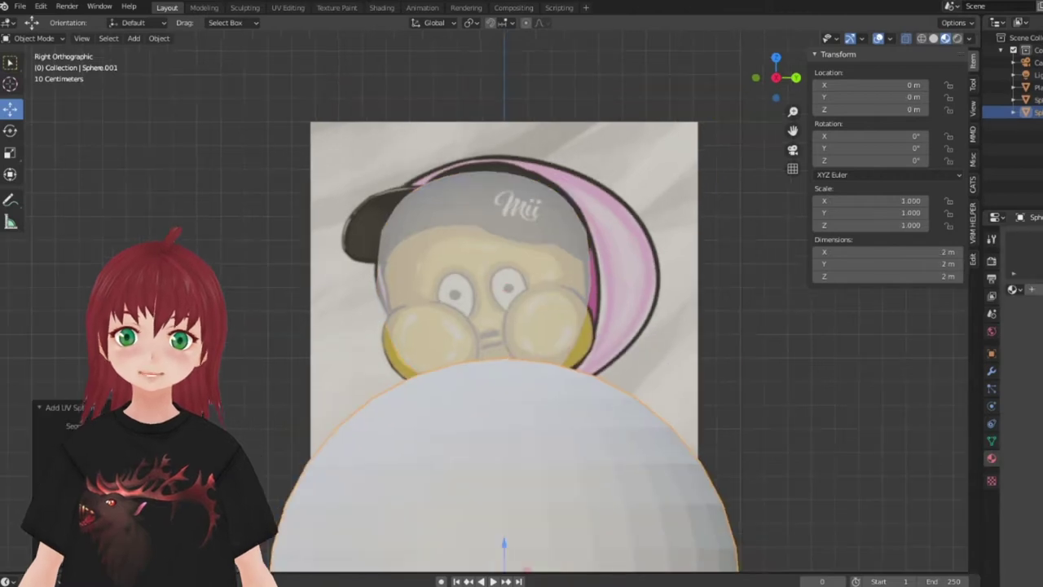
scroll(504, 408, "down", 3)
key("g")
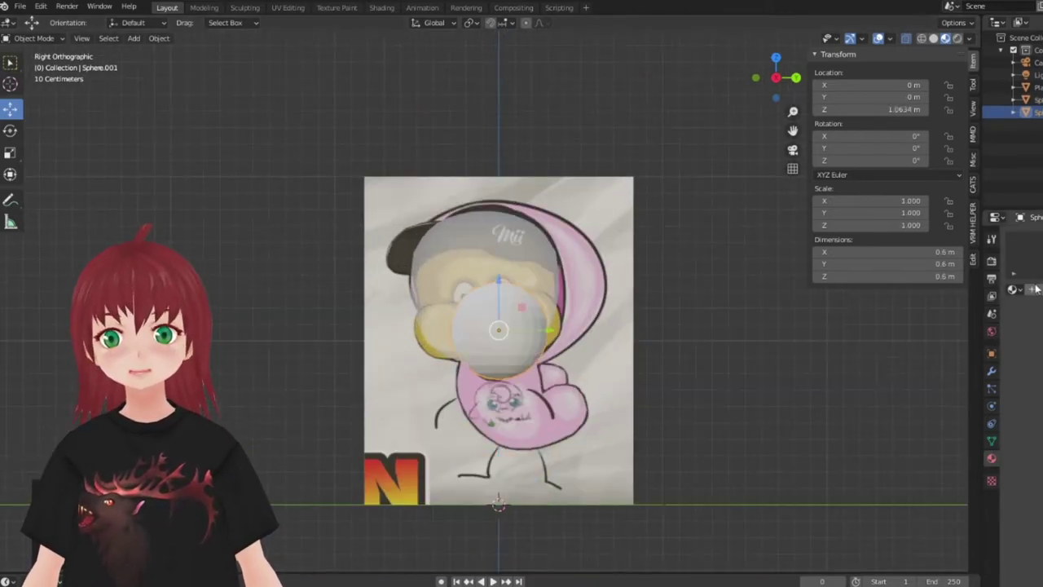
scroll(590, 361, "up", 3)
left_click(663, 344)
Step: Shrink and flatten the cheek sphere's mesh, checking its transform values
key("Tab")
scroll(496, 468, "down", 3)
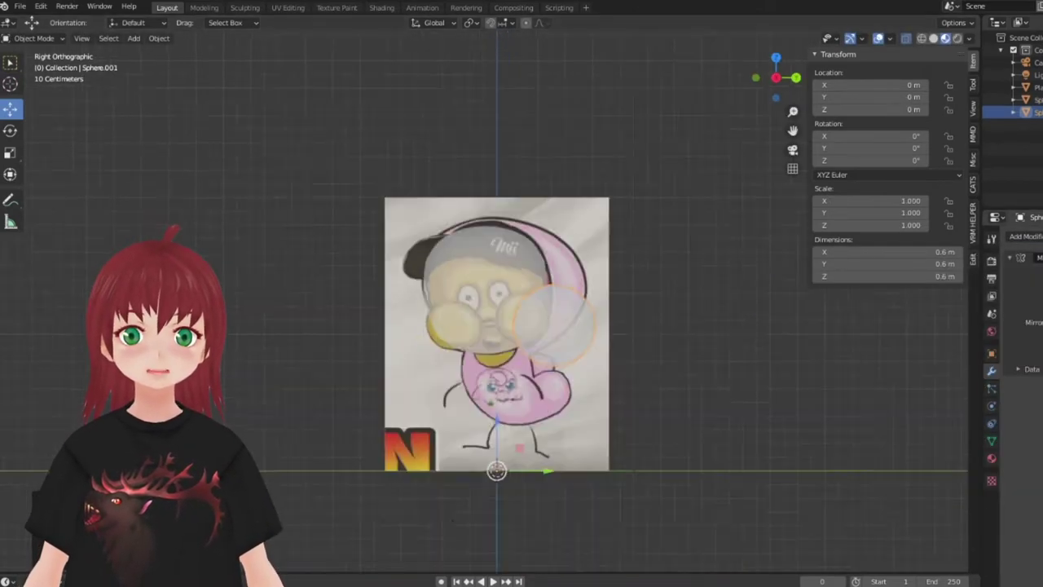
scroll(649, 336, "up", 3)
scroll(649, 337, "down", 3)
middle_click_drag(649, 337, 619, 351)
key("KP_3")
scroll(619, 350, "up", 4)
scroll(629, 359, "down", 3)
scroll(619, 350, "up", 1)
key("g")
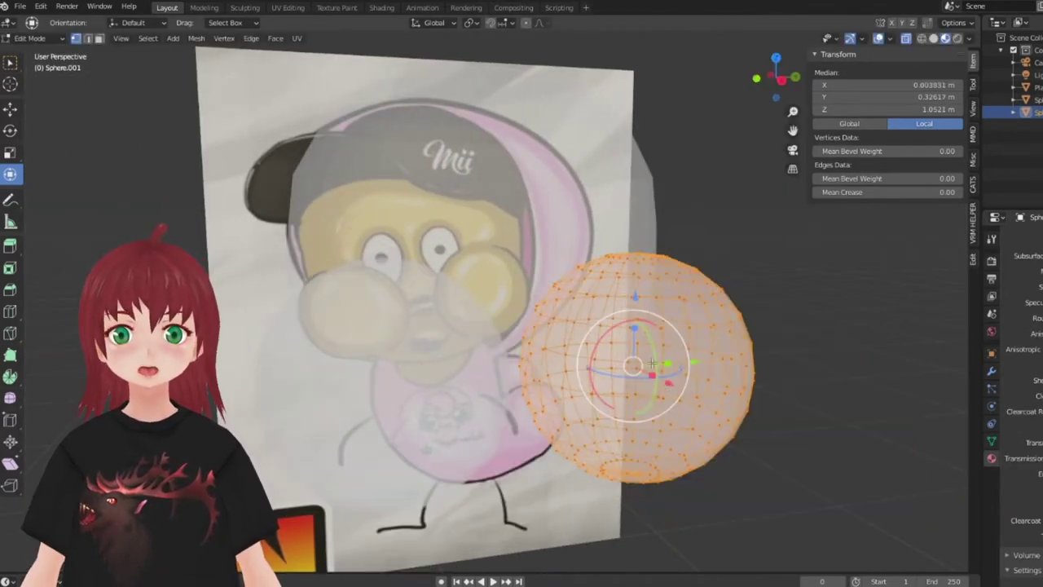
key("ctrl+z")
key("n")
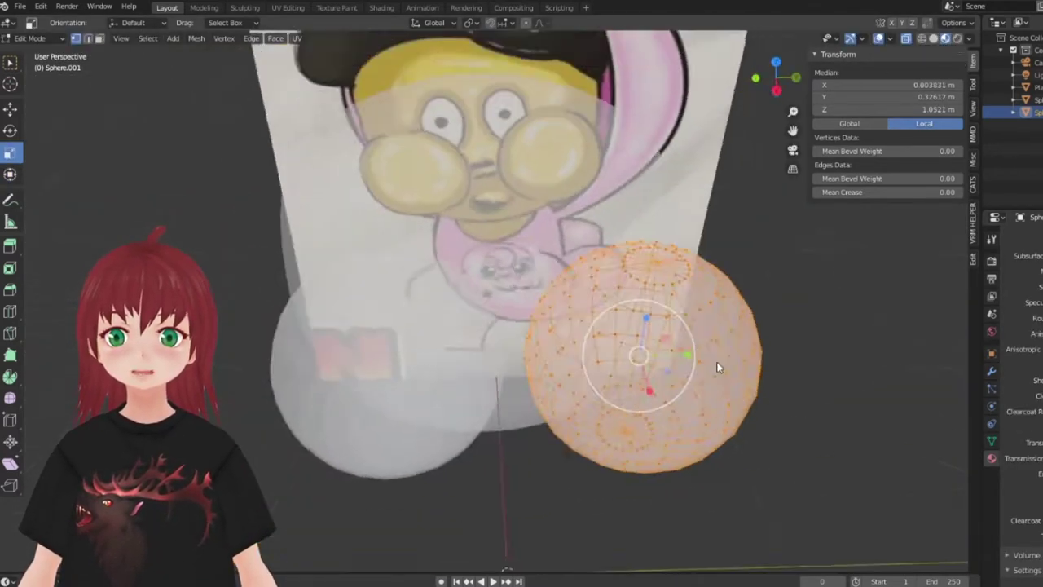
Step: Scale the cheek sphere to half size (S .5) and edit its Y scale value
mouse_move(651, 384)
middle_mouse_down()
mouse_move(570, 430)
mouse_move(575, 383)
middle_mouse_up()
scroll(570, 430, "up", 3)
key("Tab")
scroll(569, 430, "down", 2)
type("s.5")
key("Return")
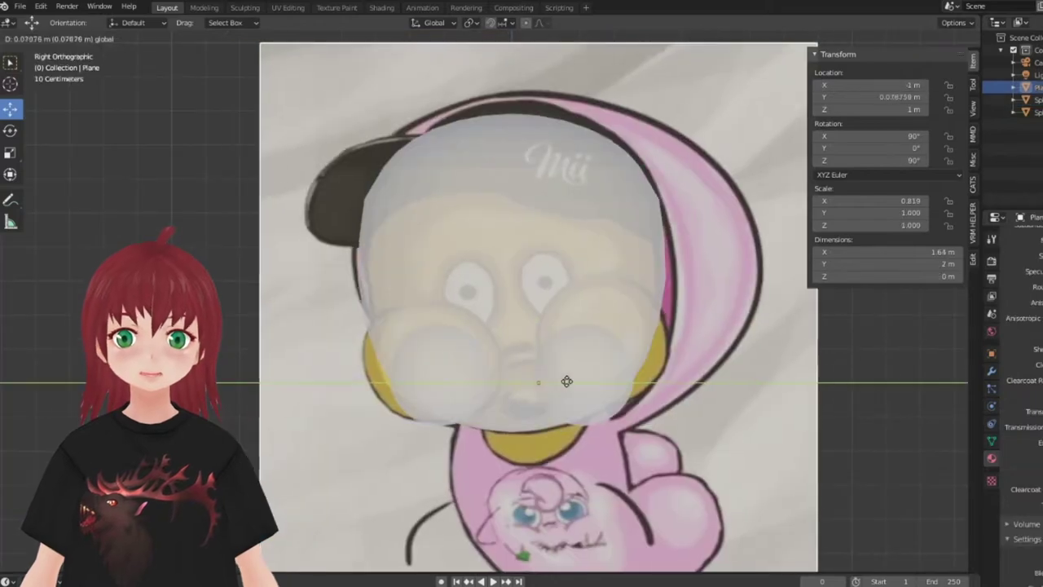
key("Tab")
double_click(879, 209)
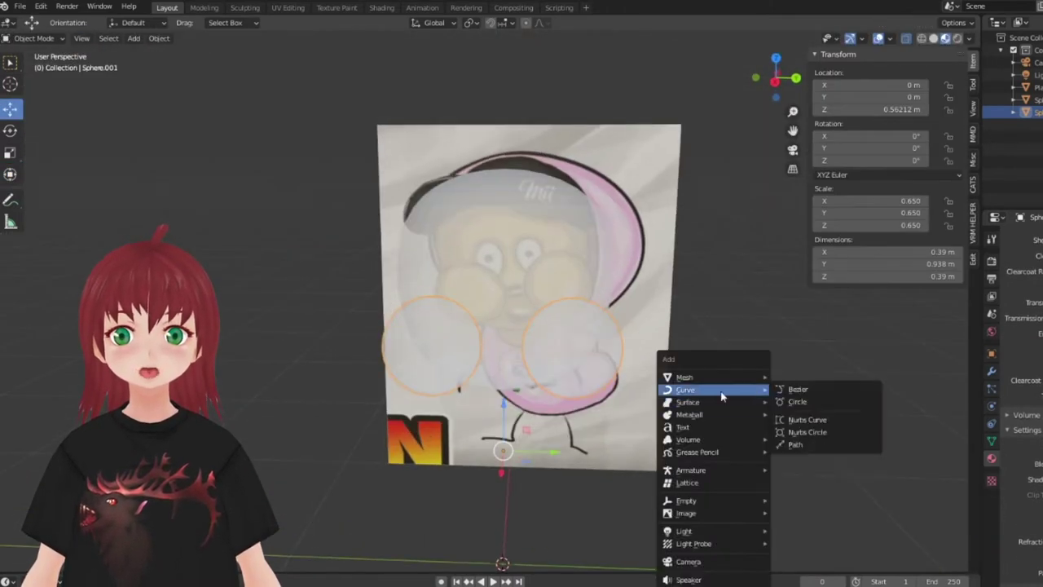
Step: Add a cylinder at the 3D cursor with radius 0.1
left_click(800, 438)
scroll(522, 326, "down", 5)
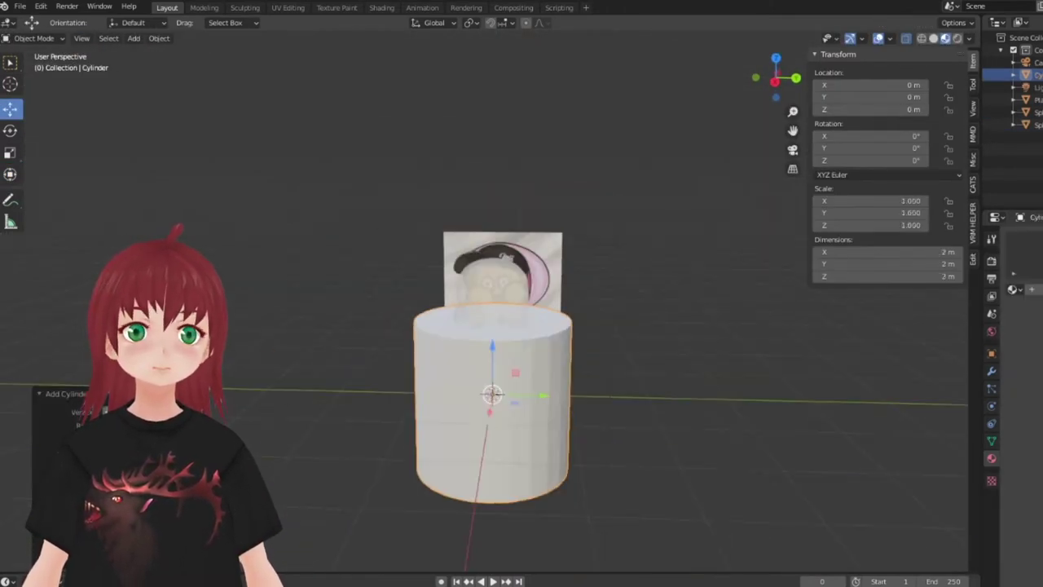
type("0.1")
key("Return")
key("shift+a")
mouse_move(488, 452)
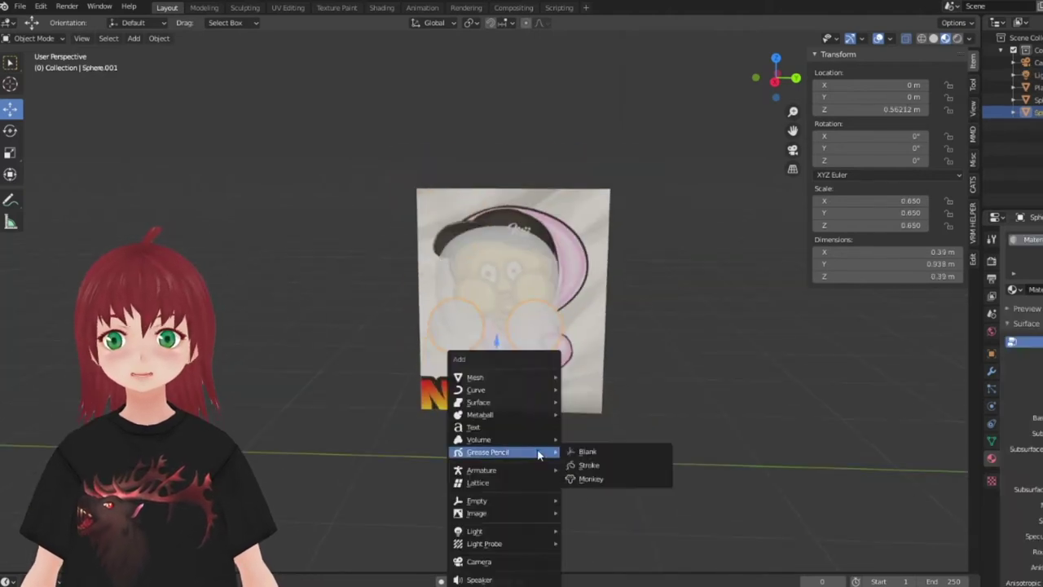
left_click(582, 465)
Step: Tilt the flat eye disc and position it over the drawn eye
key("KP_3")
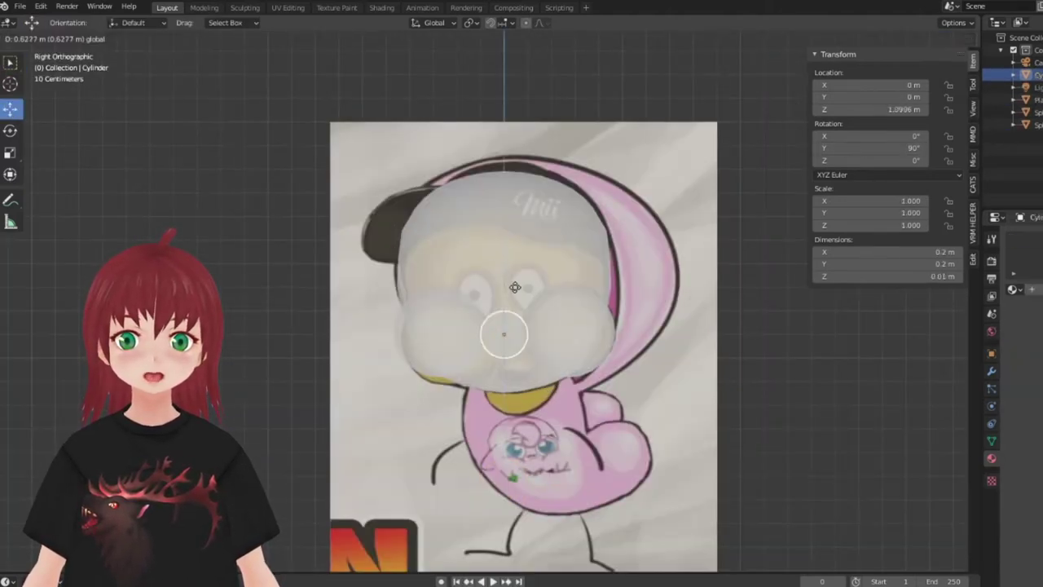
scroll(522, 293, "up", 5)
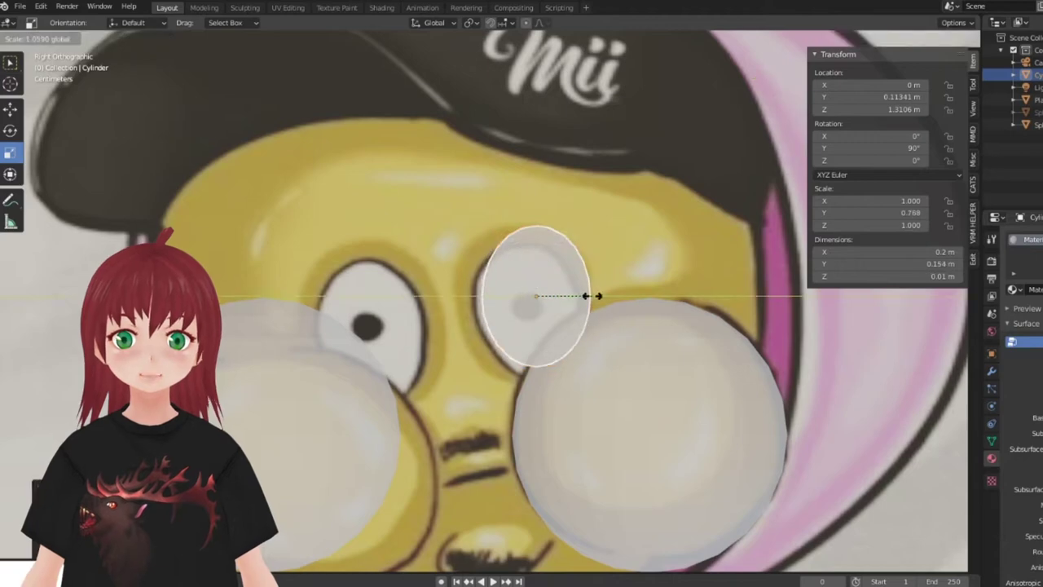
left_click(567, 280)
scroll(493, 293, "down", 5)
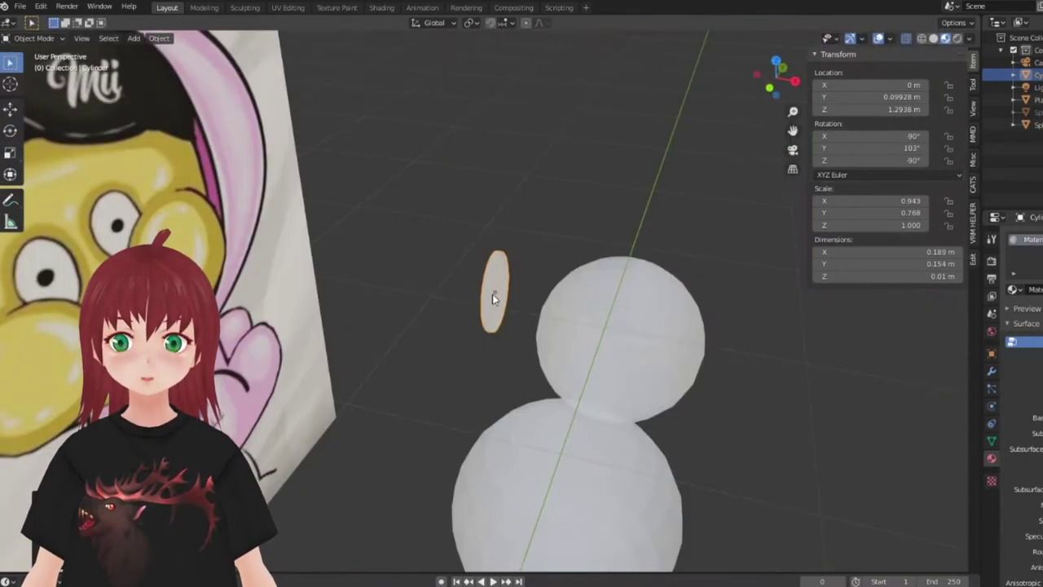
middle_click_drag(492, 294, 522, 310)
scroll(507, 319, "up", 4)
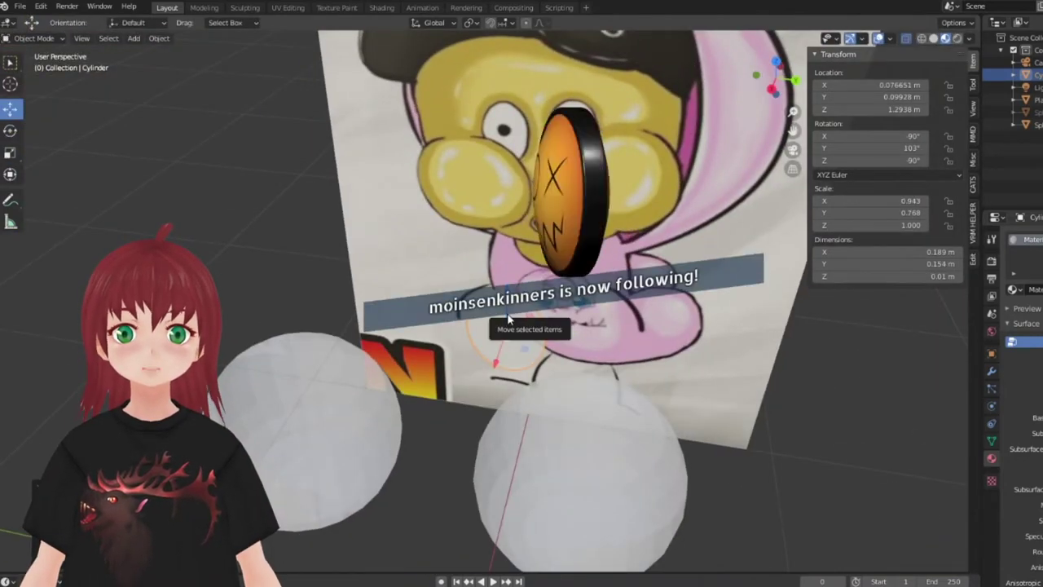
middle_click_drag(459, 303, 489, 326)
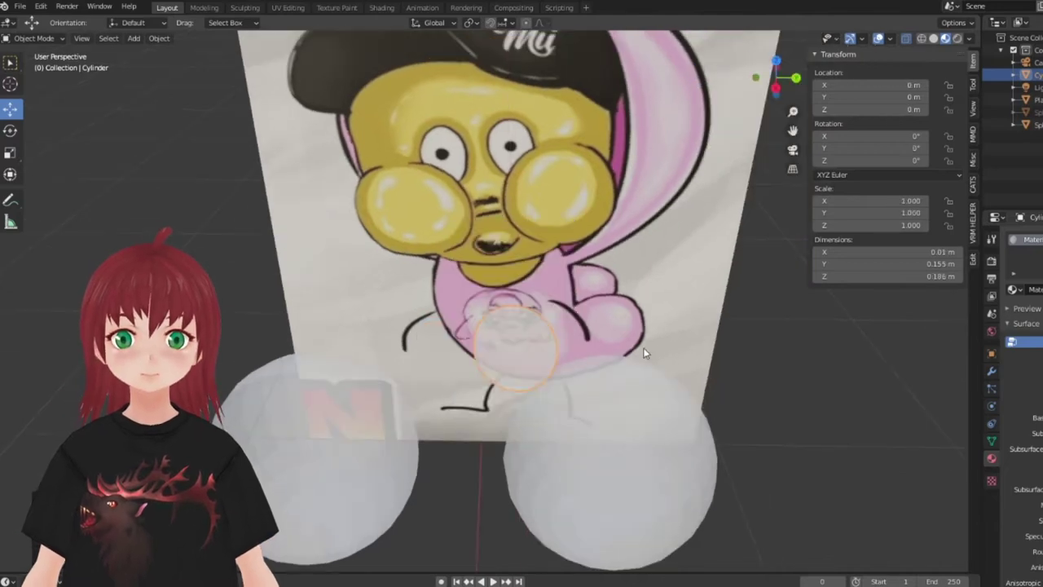
Step: Add a Mirror modifier so the eye disc forms a matching pair
left_click(1025, 236)
left_click(954, 293)
scroll(605, 377, "up", 3)
middle_click_drag(606, 377, 570, 371)
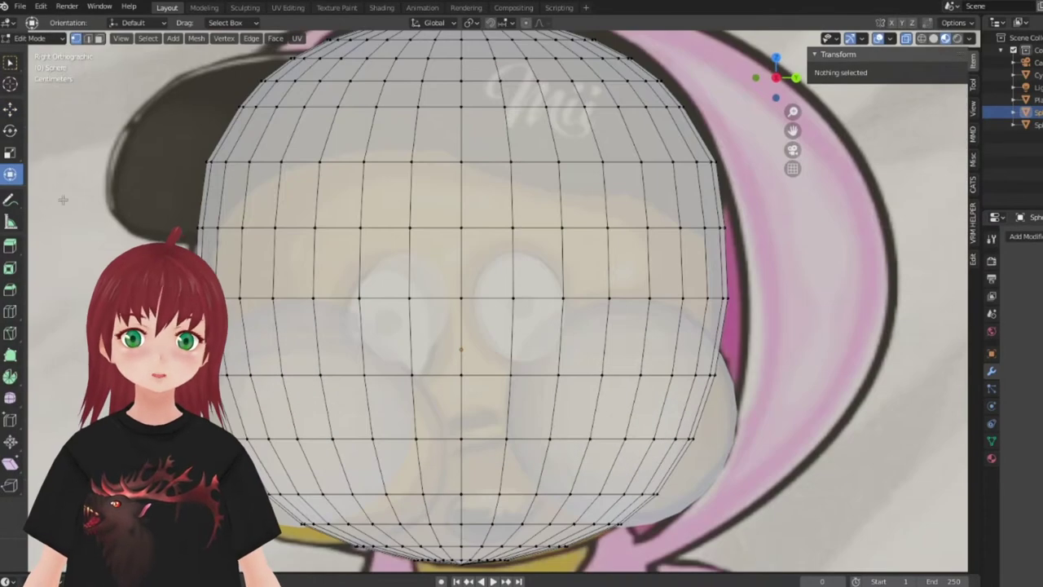
Step: Move the lower head vertices along Y to shape the mouth area, then merge them
middle_click_drag(440, 459, 489, 453)
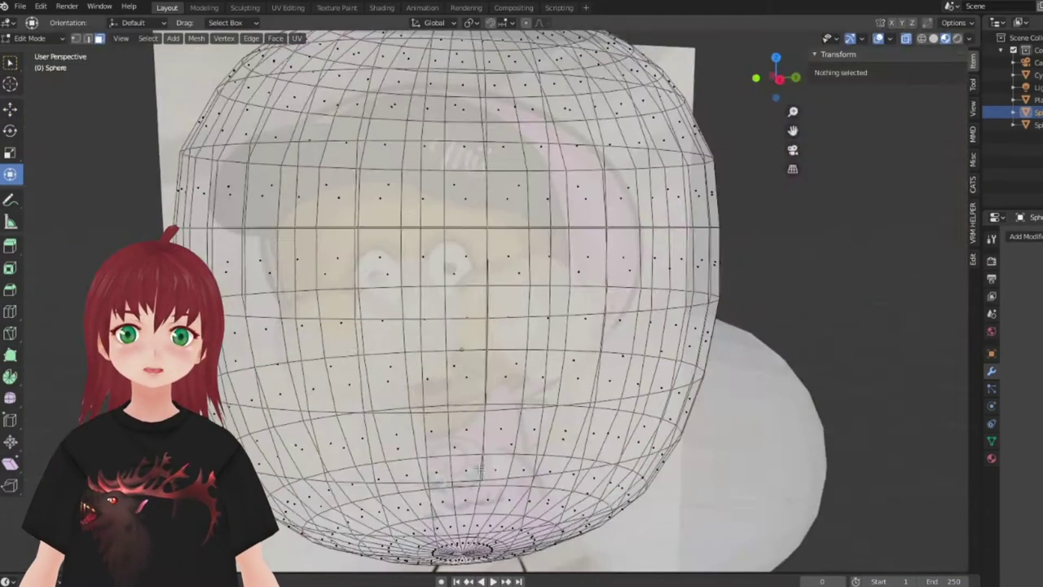
key("g")
key("y")
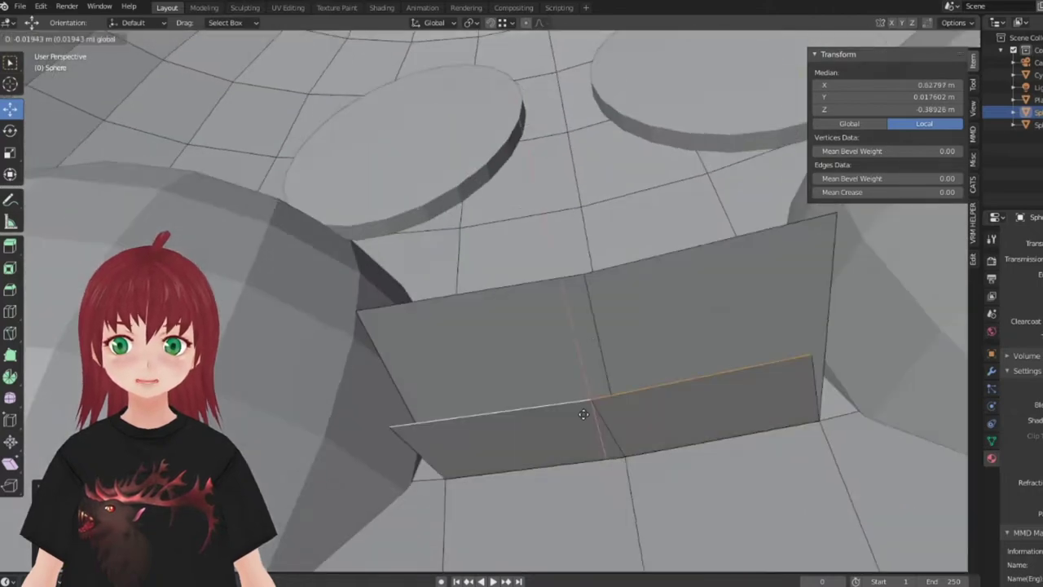
key("m")
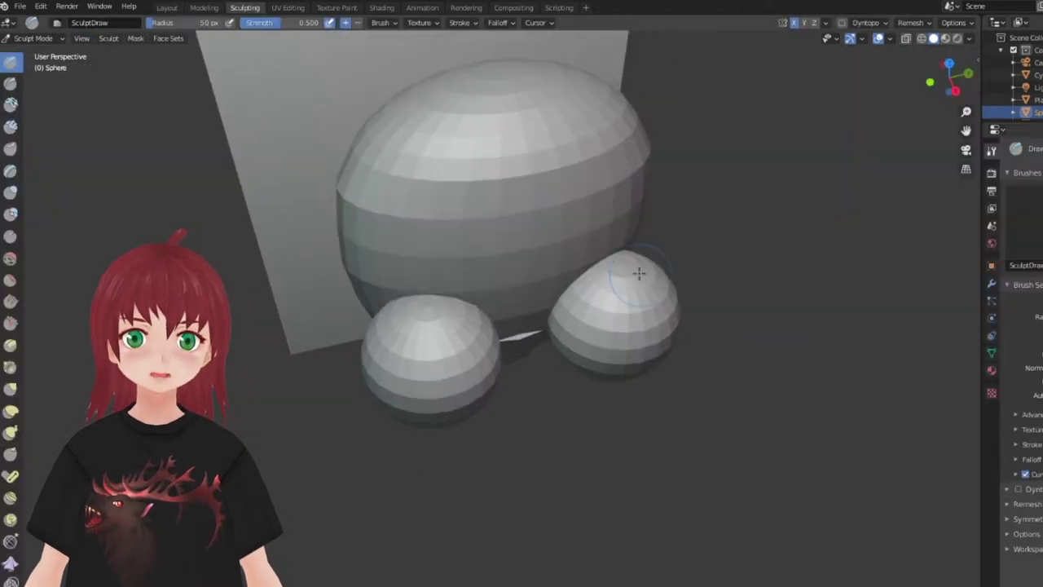
Step: Orbit around the sculpted head and show the reference image on the backdrop plane
middle_click_drag(639, 273, 171, 86)
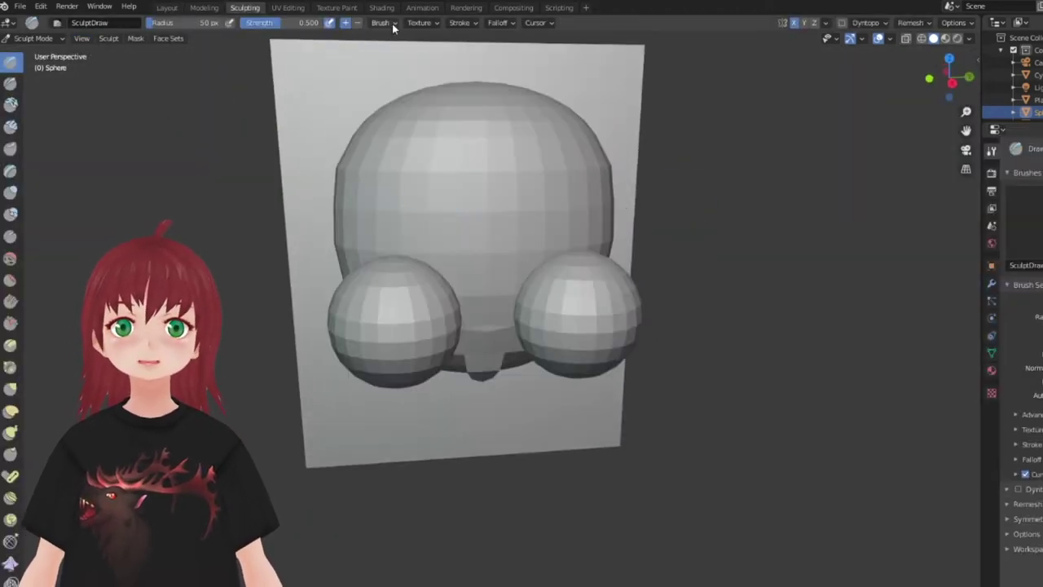
mouse_move(456, 244)
middle_mouse_down()
mouse_move(380, 209)
mouse_move(419, 269)
middle_mouse_up()
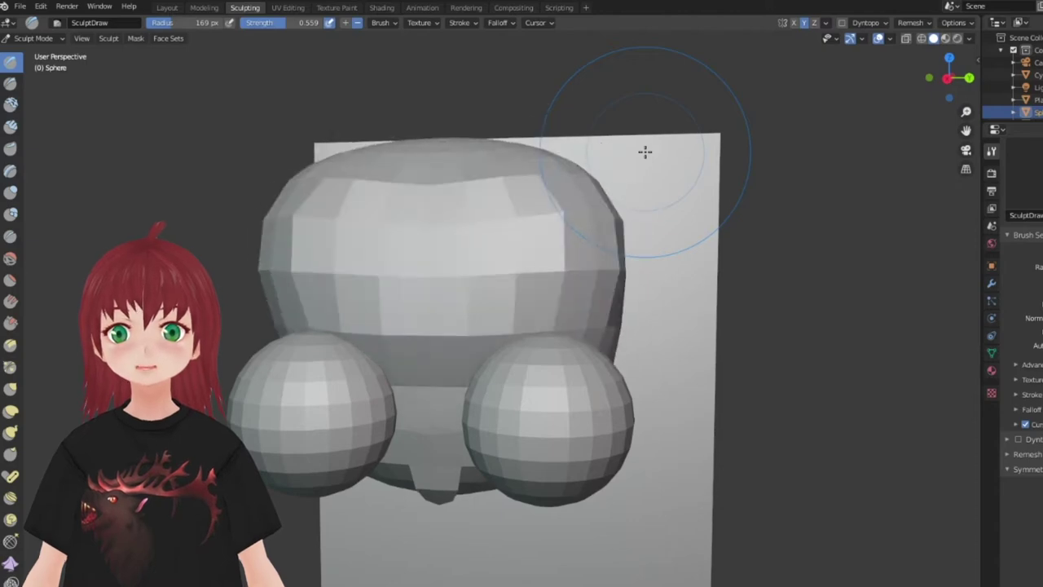
middle_click_drag(644, 151, 248, 147)
mouse_move(614, 373)
middle_mouse_down()
mouse_move(452, 255)
mouse_move(433, 321)
mouse_move(531, 228)
mouse_move(418, 396)
mouse_move(443, 207)
mouse_move(521, 399)
mouse_move(551, 326)
mouse_move(373, 242)
mouse_move(611, 279)
middle_mouse_up()
key("KP_3")
left_click(945, 39)
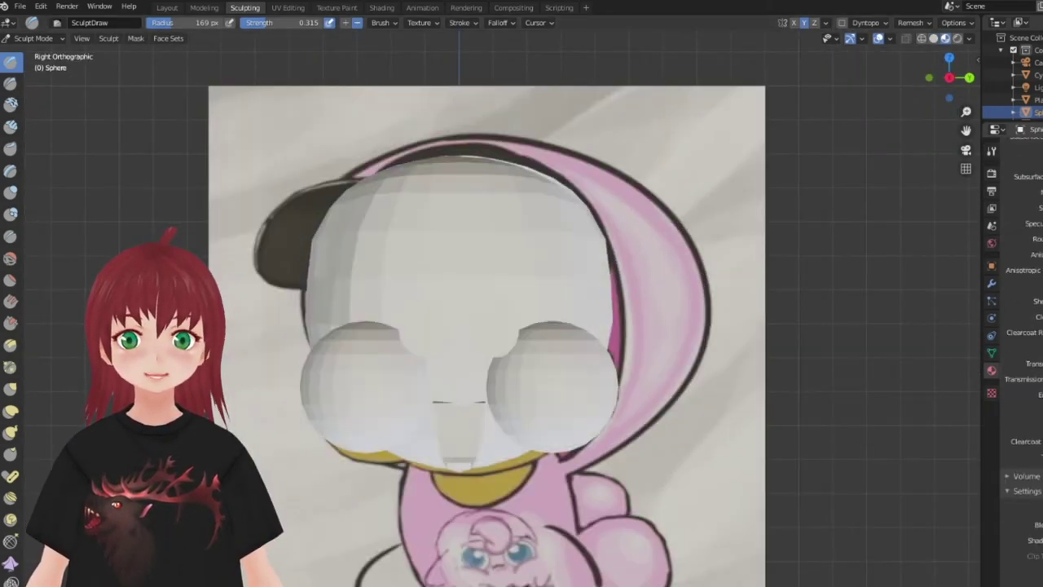
Step: Compare the head blob and cheek spheres with the reference from side and angled views
mouse_move(489, 188)
middle_mouse_down()
mouse_move(500, 181)
mouse_move(494, 204)
mouse_move(424, 242)
mouse_move(494, 198)
mouse_move(442, 162)
mouse_move(561, 283)
middle_mouse_up()
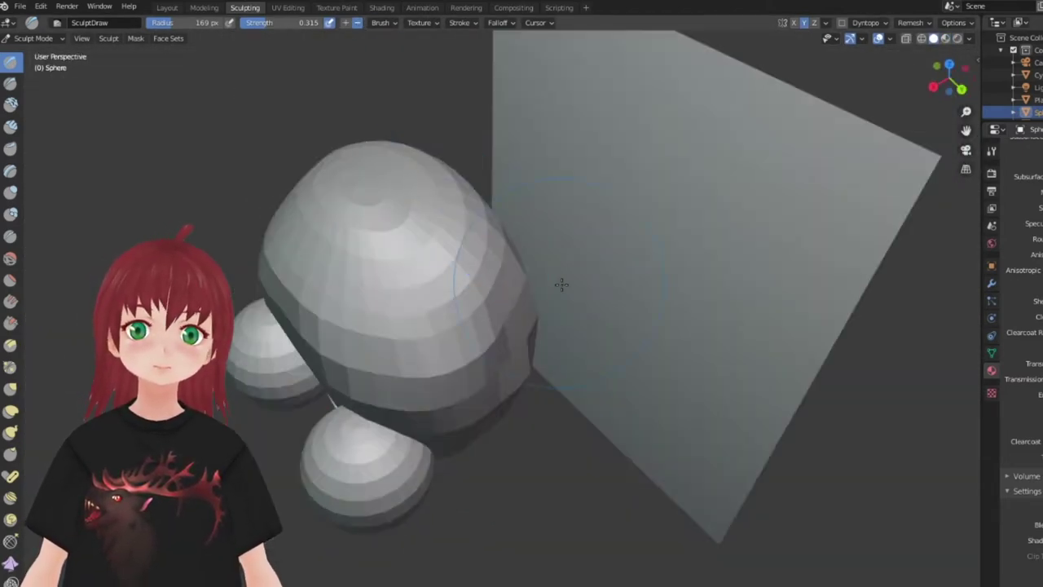
key("KP_3")
middle_click_drag(605, 252, 496, 315)
middle_click_drag(598, 176, 459, 223)
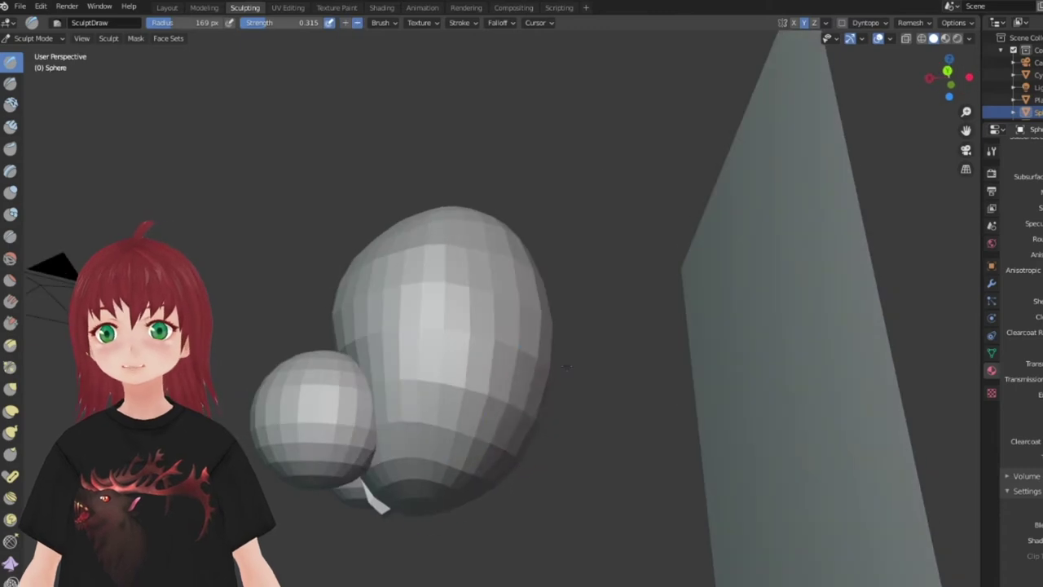
key("KP_3")
middle_click_drag(764, 217, 839, 105)
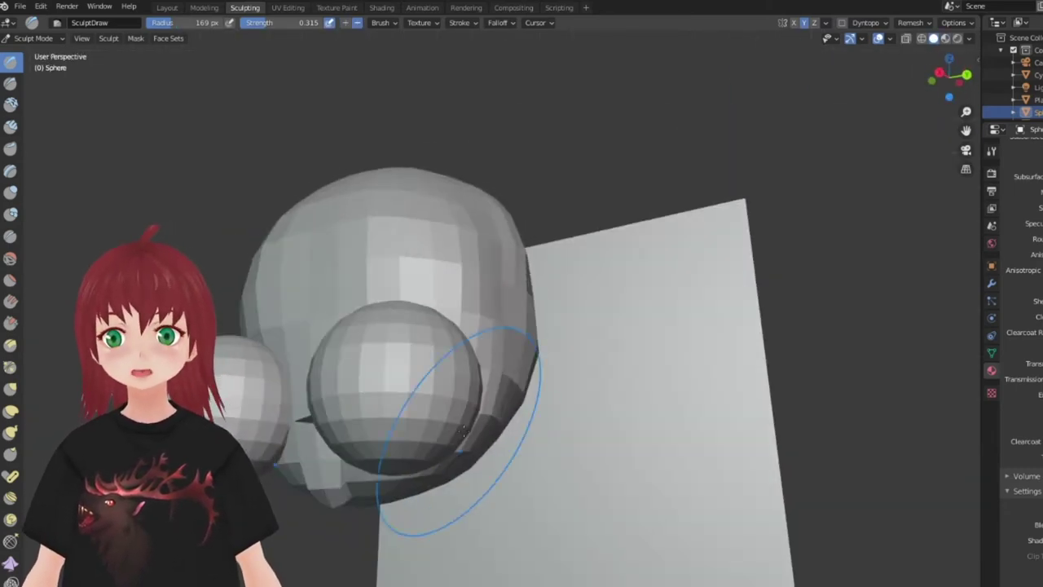
mouse_move(465, 432)
middle_mouse_down()
mouse_move(491, 305)
mouse_move(421, 345)
mouse_move(498, 466)
mouse_move(465, 344)
mouse_move(491, 324)
mouse_move(366, 168)
middle_mouse_up()
key("KP_3")
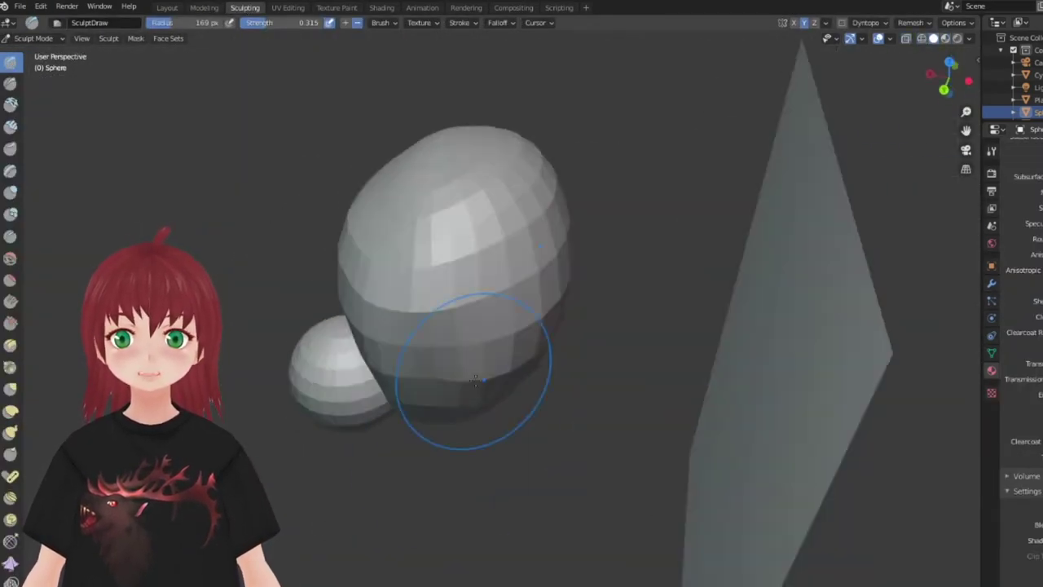
mouse_move(475, 380)
middle_mouse_down()
mouse_move(466, 286)
mouse_move(567, 263)
mouse_move(494, 209)
mouse_move(423, 413)
mouse_move(489, 309)
mouse_move(552, 277)
mouse_move(335, 27)
middle_mouse_up()
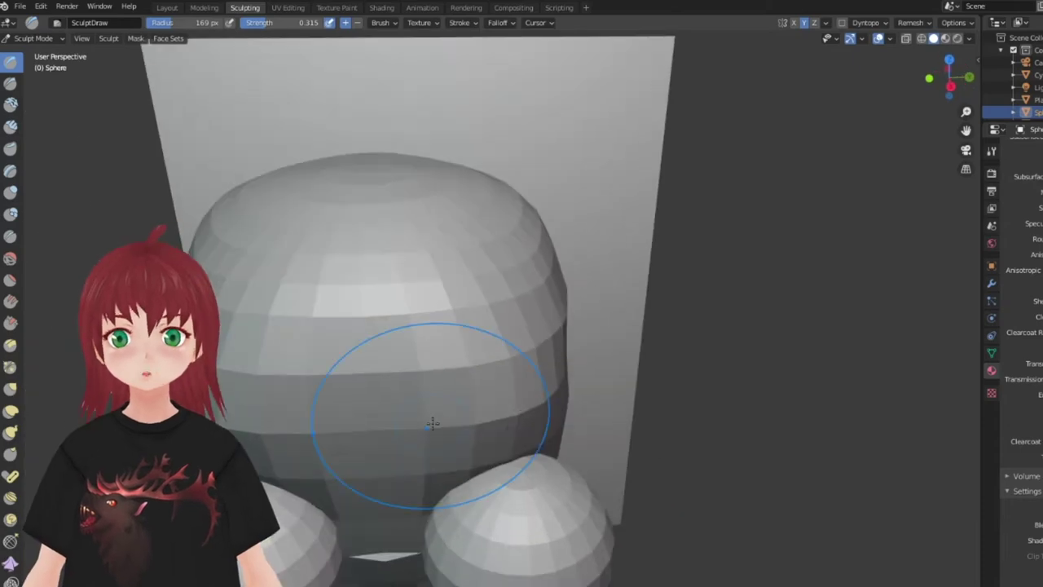
mouse_move(433, 422)
middle_mouse_down()
mouse_move(508, 233)
mouse_move(435, 317)
mouse_move(442, 430)
mouse_move(465, 385)
middle_mouse_up()
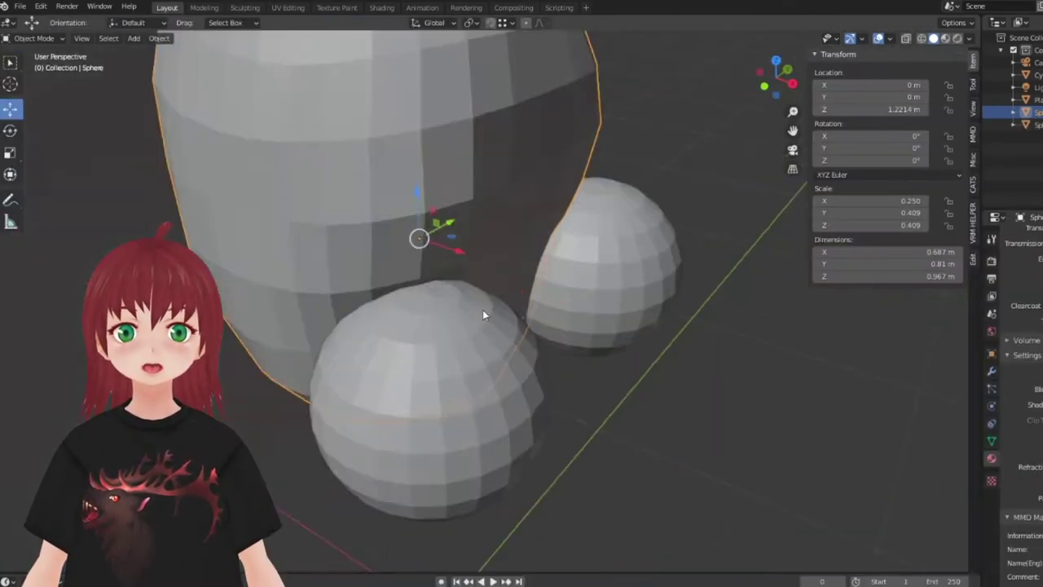
mouse_move(482, 310)
middle_mouse_down()
mouse_move(489, 245)
mouse_move(521, 260)
middle_mouse_up()
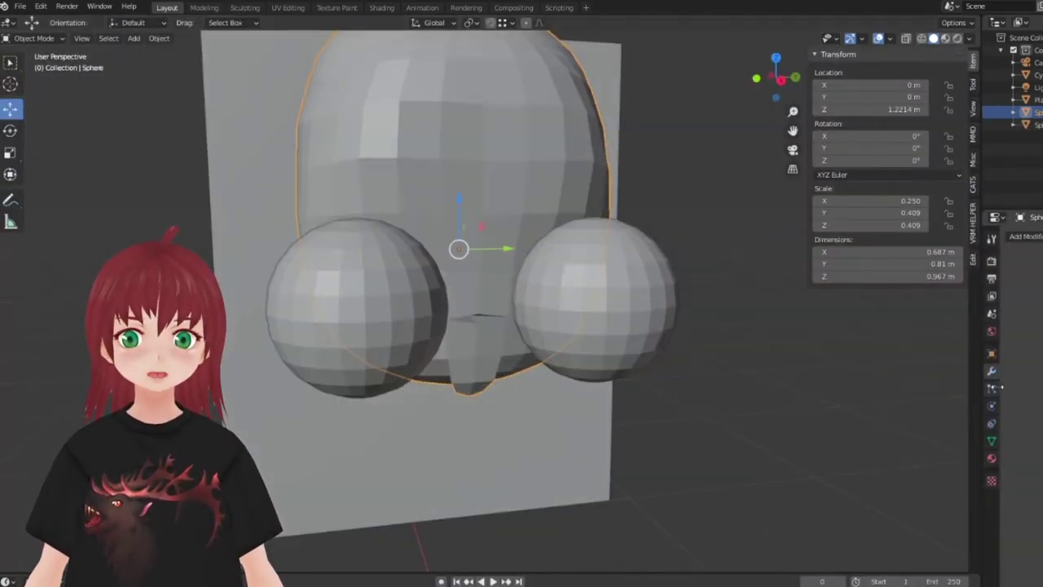
Step: Add a Subdivision Surface modifier to smooth the head and lower brush strength to 0.204
left_click(1025, 236)
left_click(951, 443)
mouse_move(468, 206)
middle_mouse_down()
mouse_move(483, 147)
mouse_move(262, 249)
mouse_move(227, 6)
middle_mouse_up()
mouse_move(340, 204)
middle_mouse_down()
mouse_move(433, 387)
mouse_move(384, 414)
mouse_move(284, 304)
mouse_move(259, 90)
middle_mouse_up()
left_click_drag(259, 22, 237, 23)
middle_click_drag(342, 204, 358, 232)
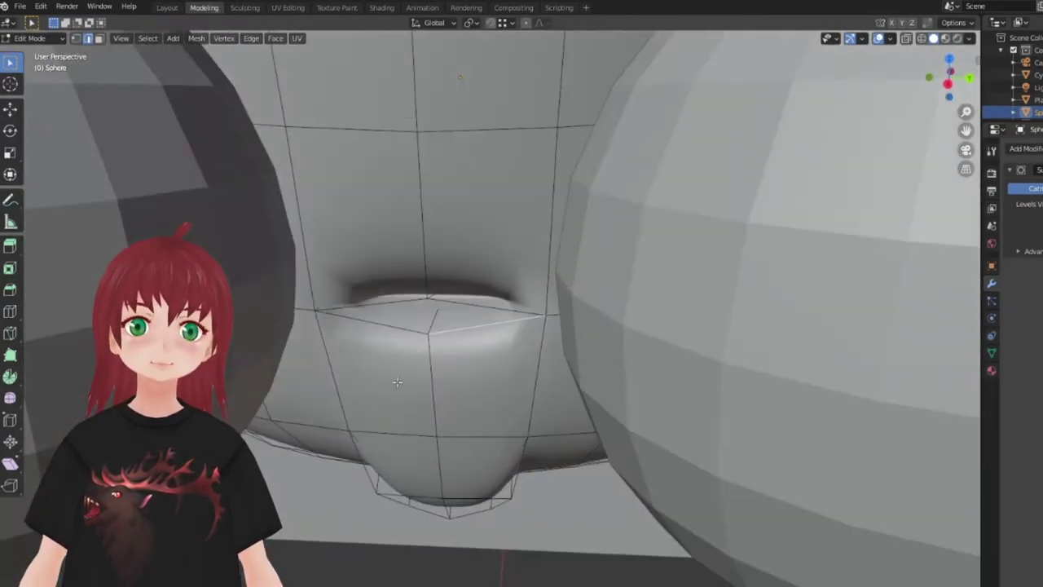
mouse_move(397, 382)
middle_mouse_down()
mouse_move(510, 437)
mouse_move(445, 367)
middle_mouse_up()
Step: Delete the face under the nose, leaving a hole, and make the mesh see-through
key("3")
left_click(509, 437)
key("x")
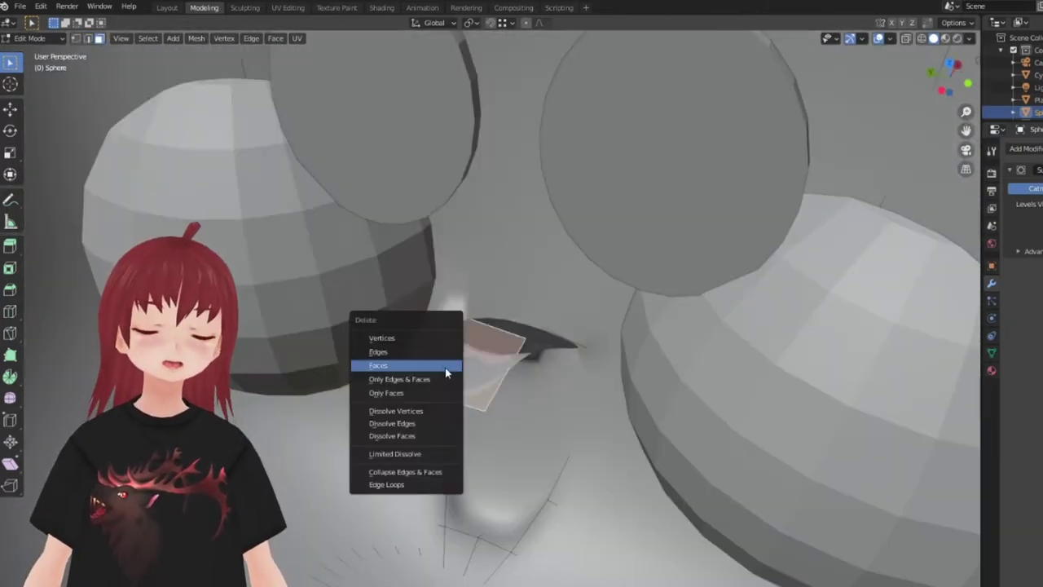
left_click(445, 368)
key("1")
scroll(445, 282, "down", 2)
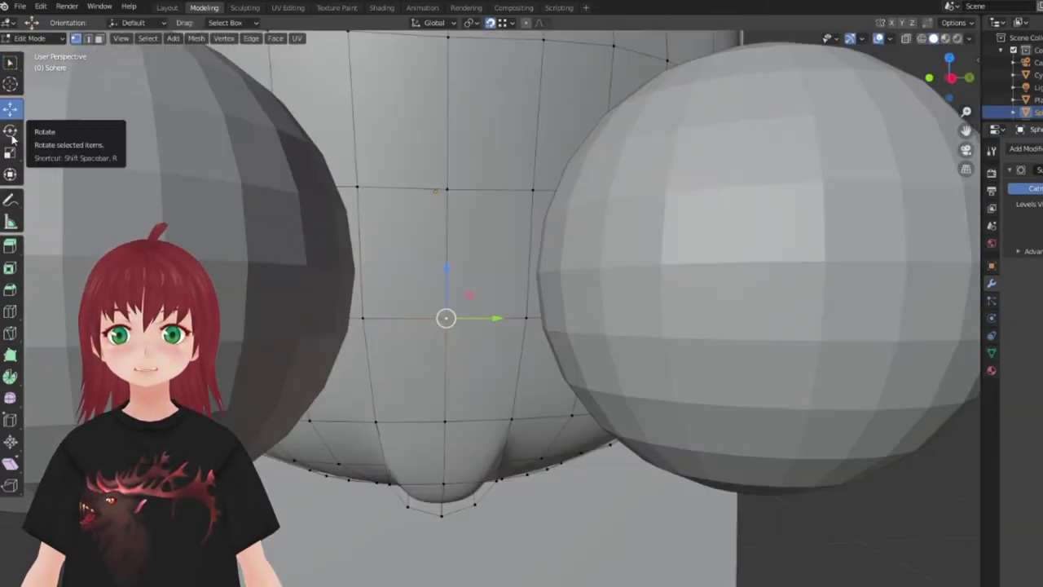
key("alt+z")
mouse_move(245, 326)
middle_mouse_down()
mouse_move(269, 375)
mouse_move(264, 413)
middle_mouse_up()
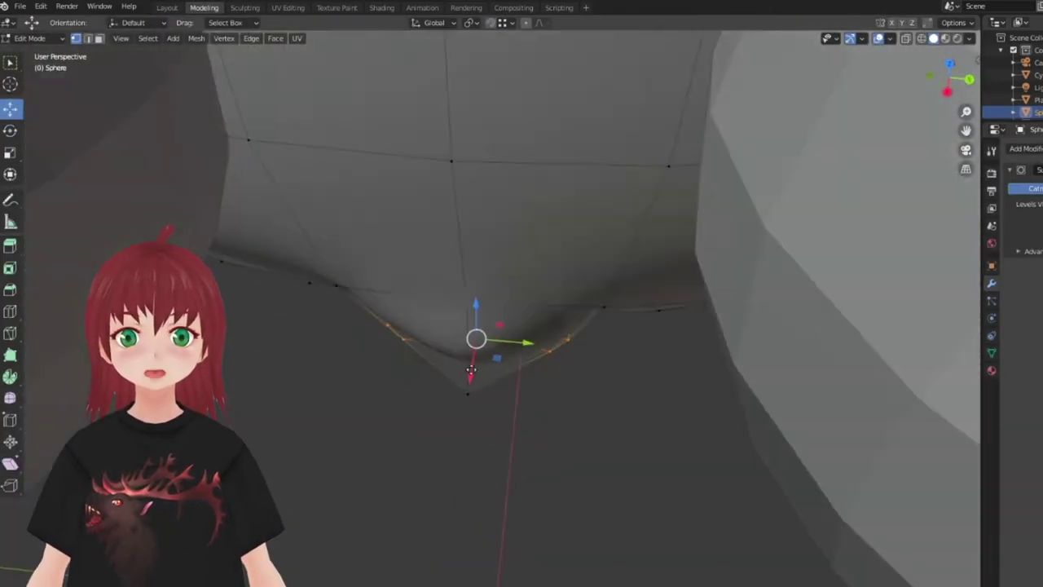
Step: Merge the vertices around the hole at their center, then add loop cuts and scale them down
left_click_drag(372, 403, 500, 291)
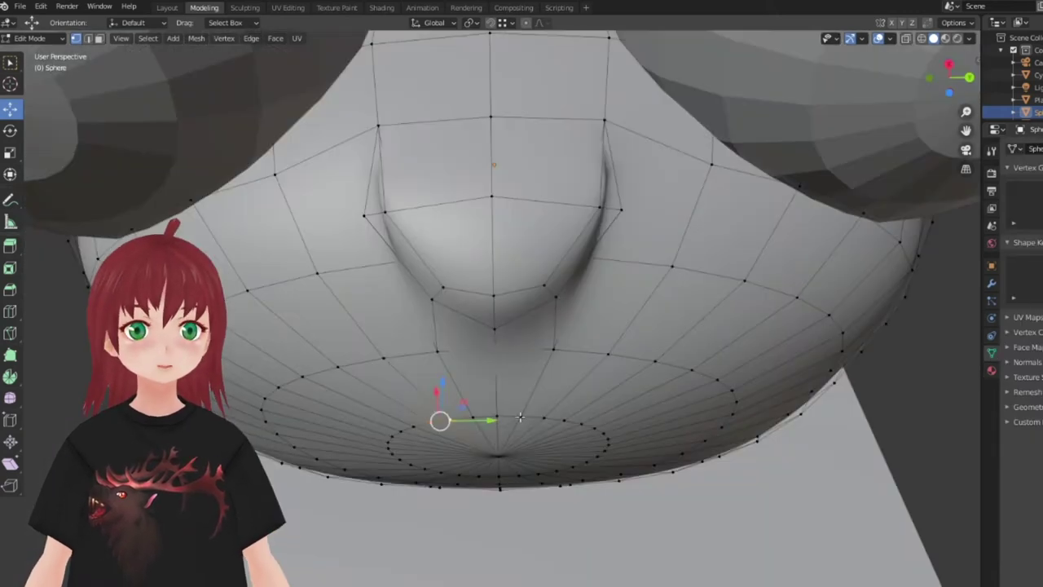
key("m")
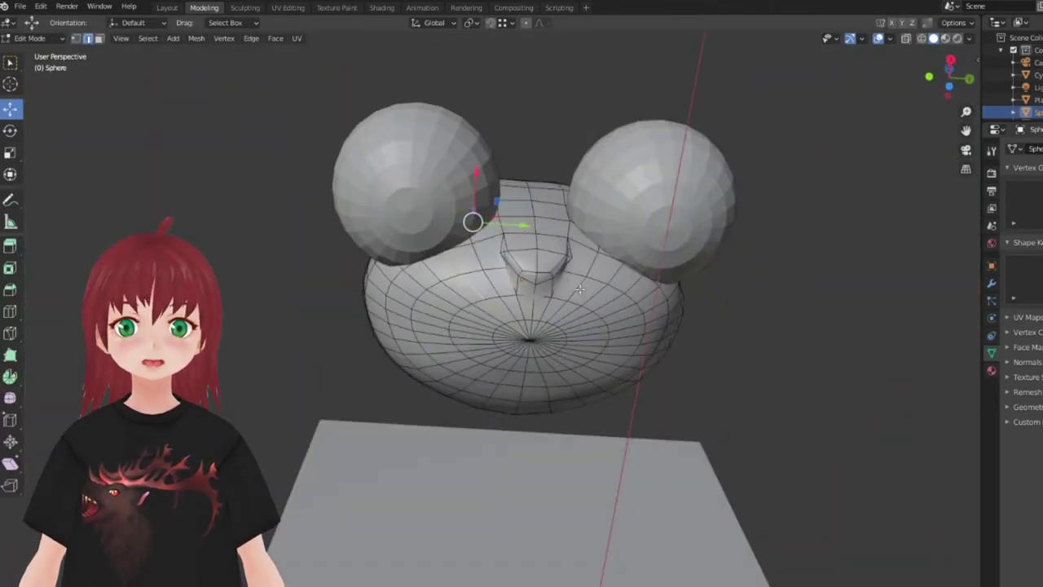
key("x")
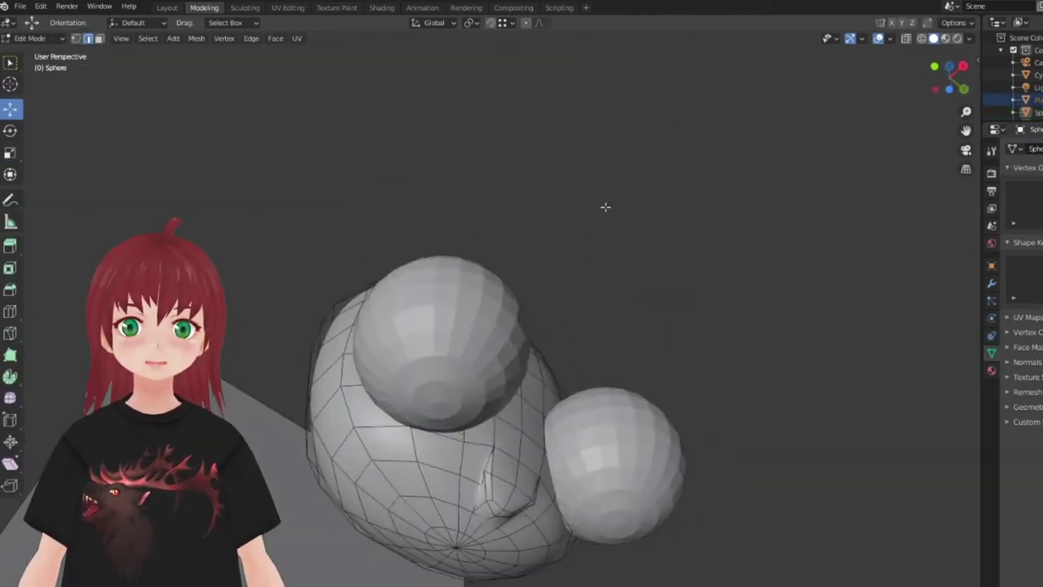
key("s")
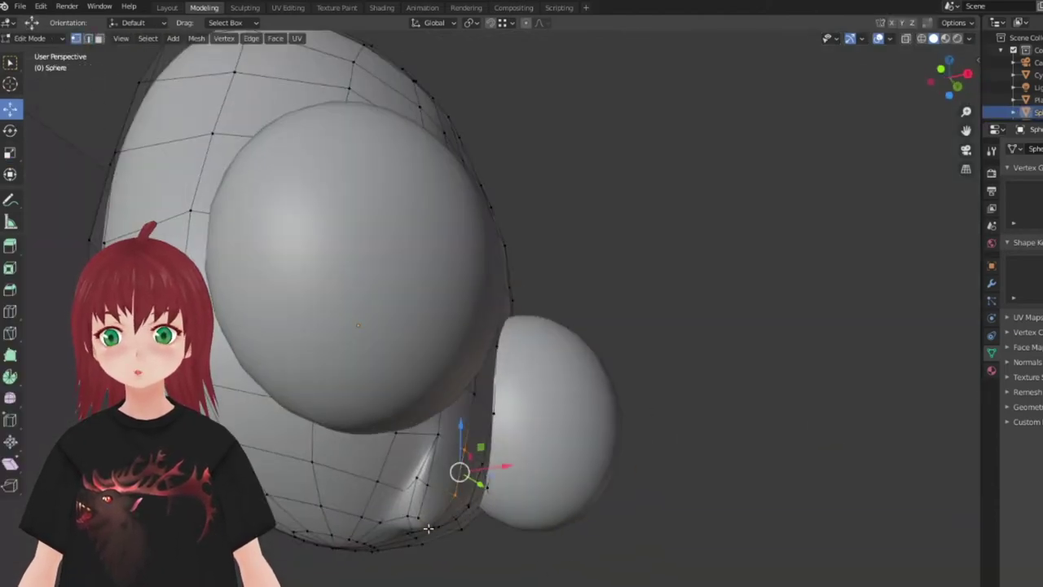
key("g")
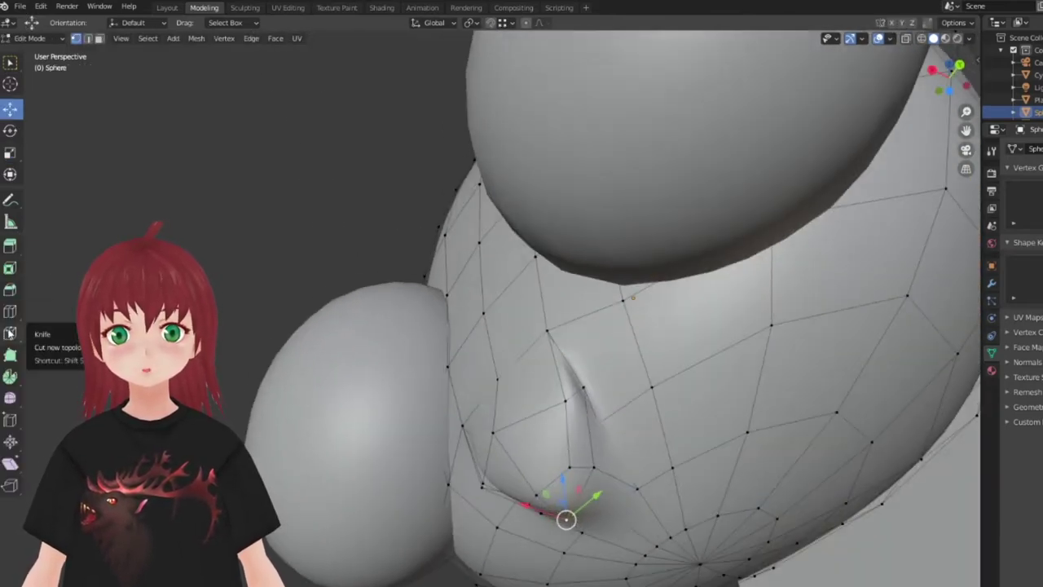
left_click(10, 311)
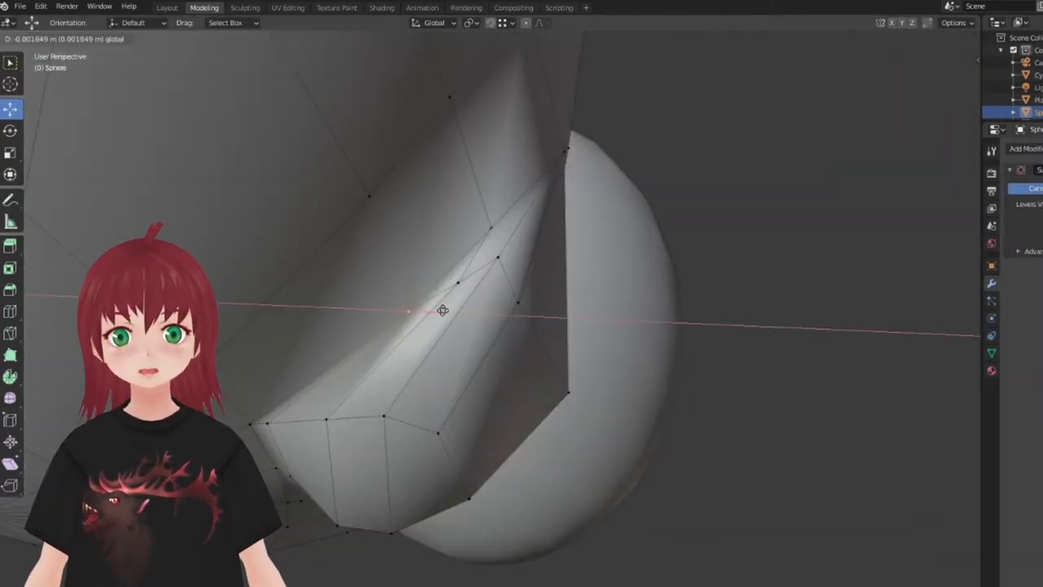
key("s")
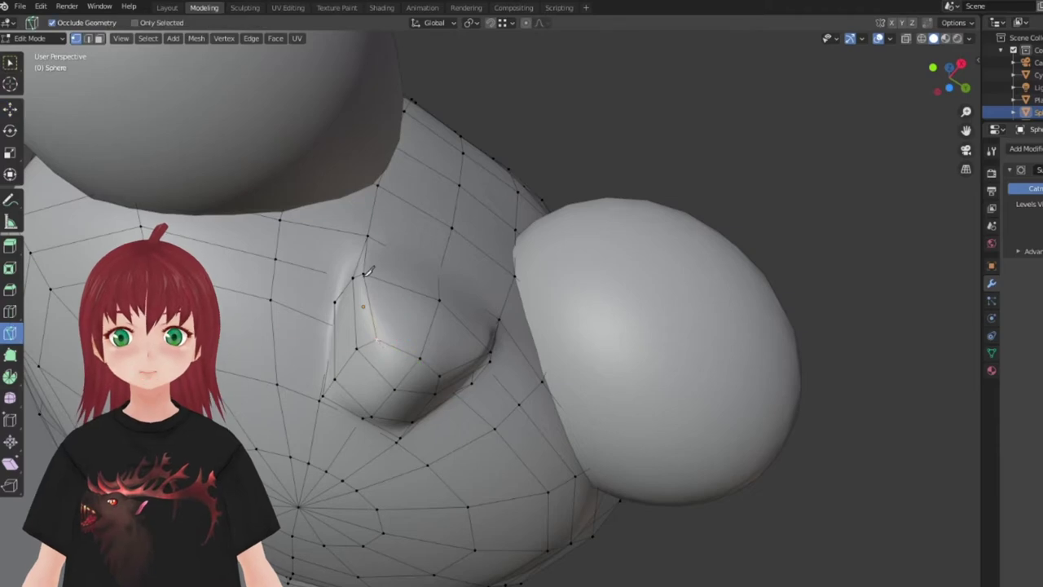
Step: Finish scaling the rounded nose bump beneath the head and check it from several angles
middle_click_drag(367, 273, 400, 367)
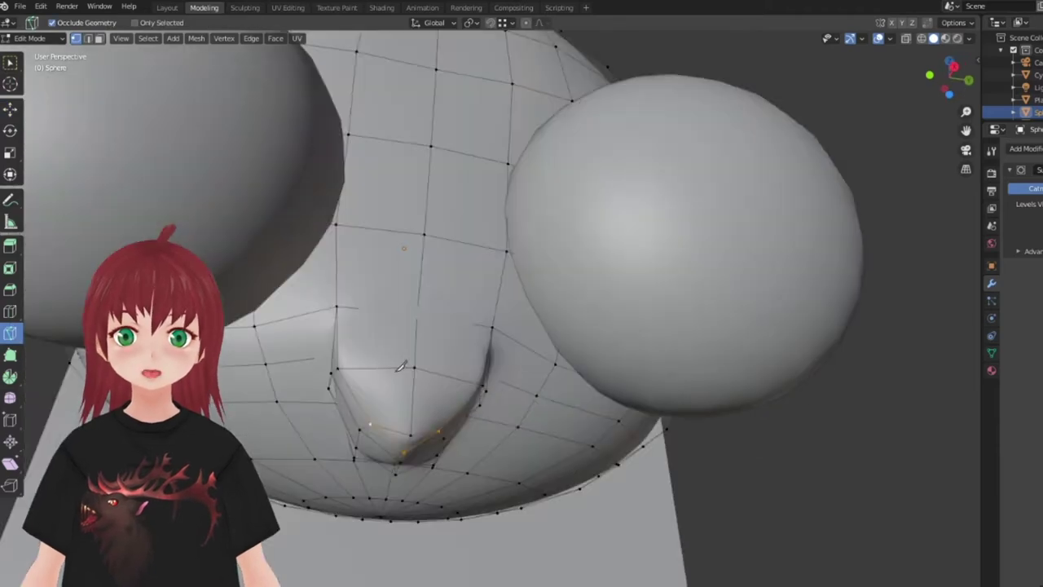
left_click(11, 108)
mouse_move(431, 419)
middle_mouse_down()
mouse_move(438, 438)
mouse_move(432, 428)
mouse_move(397, 554)
mouse_move(408, 522)
mouse_move(440, 489)
mouse_move(426, 491)
middle_mouse_up()
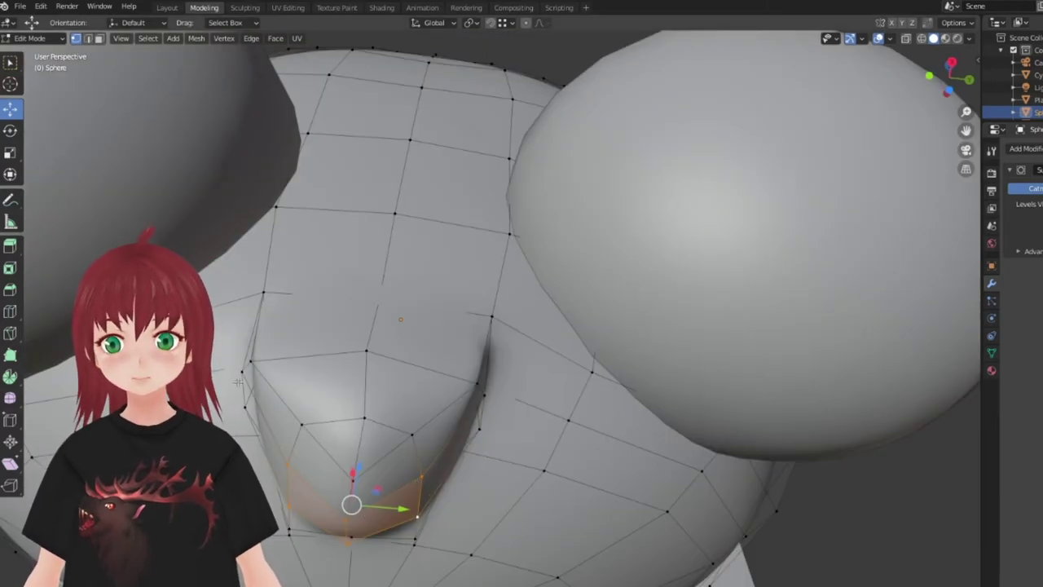
left_click(408, 510)
middle_click_drag(408, 510, 414, 410)
key("KP_3")
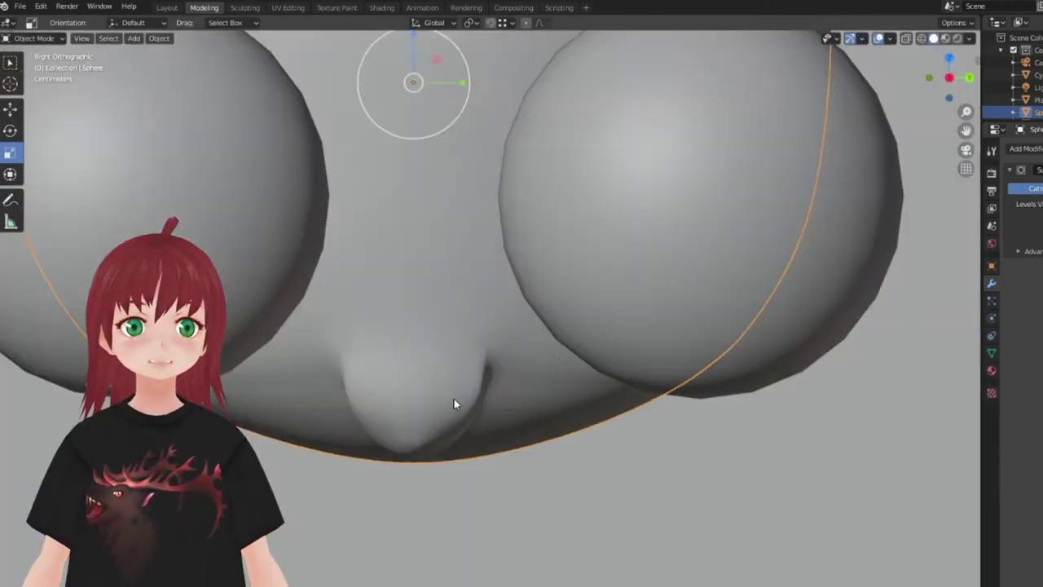
mouse_move(444, 368)
middle_mouse_down()
mouse_move(456, 350)
mouse_move(444, 368)
middle_mouse_up()
key("Tab")
scroll(664, 377, "down", 5)
middle_click_drag(664, 378, 504, 341)
key("Tab")
scroll(505, 340, "up", 5)
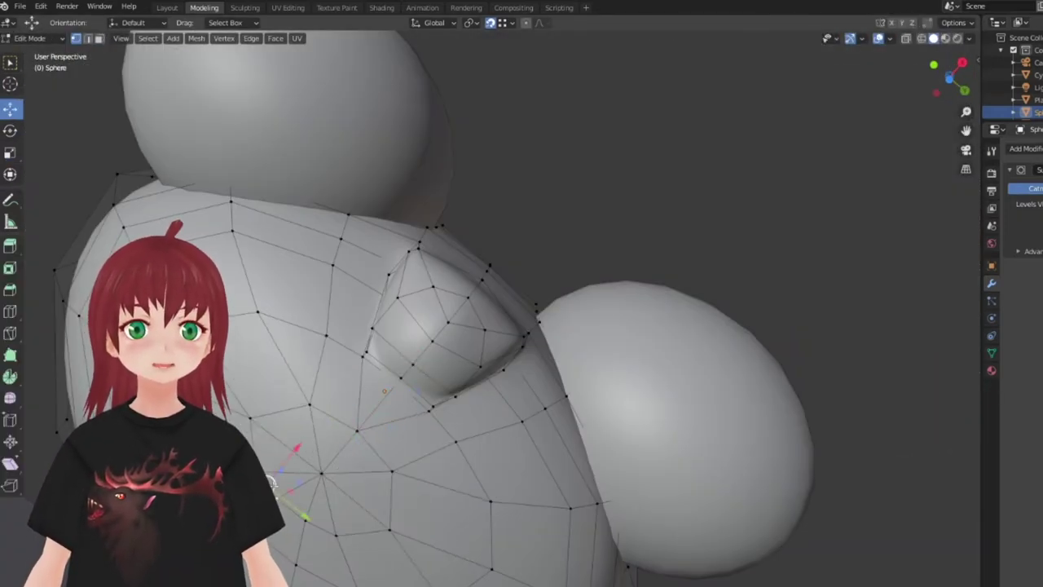
scroll(533, 366, "down", 6)
mouse_move(533, 366)
middle_mouse_down()
mouse_move(643, 380)
mouse_move(560, 330)
middle_mouse_up()
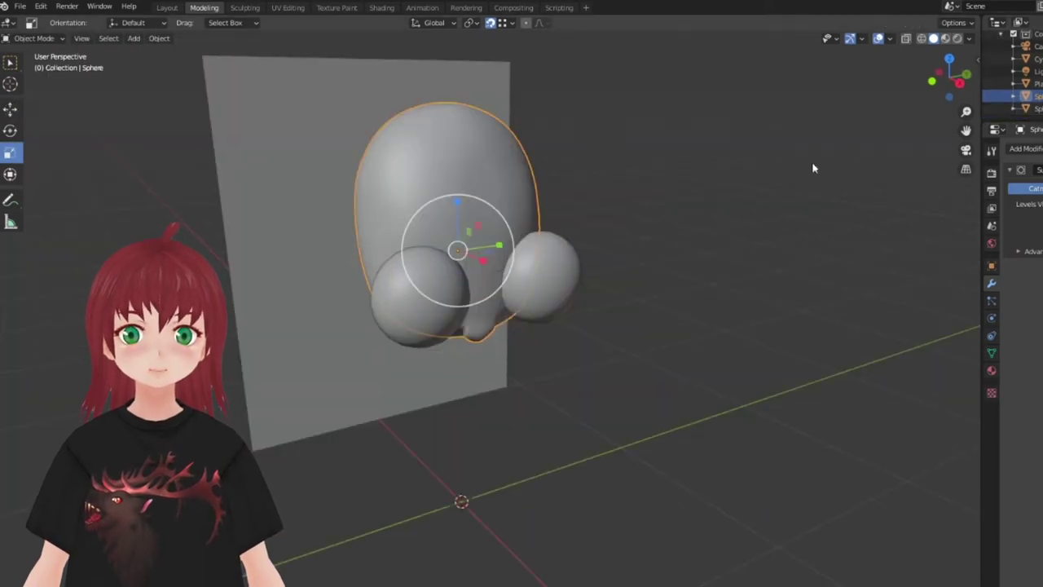
Step: Select the eye cylinder piece and inset its front face
middle_click_drag(935, 160, 570, 326)
left_click(477, 244)
key("KP_Decimal")
key("Tab")
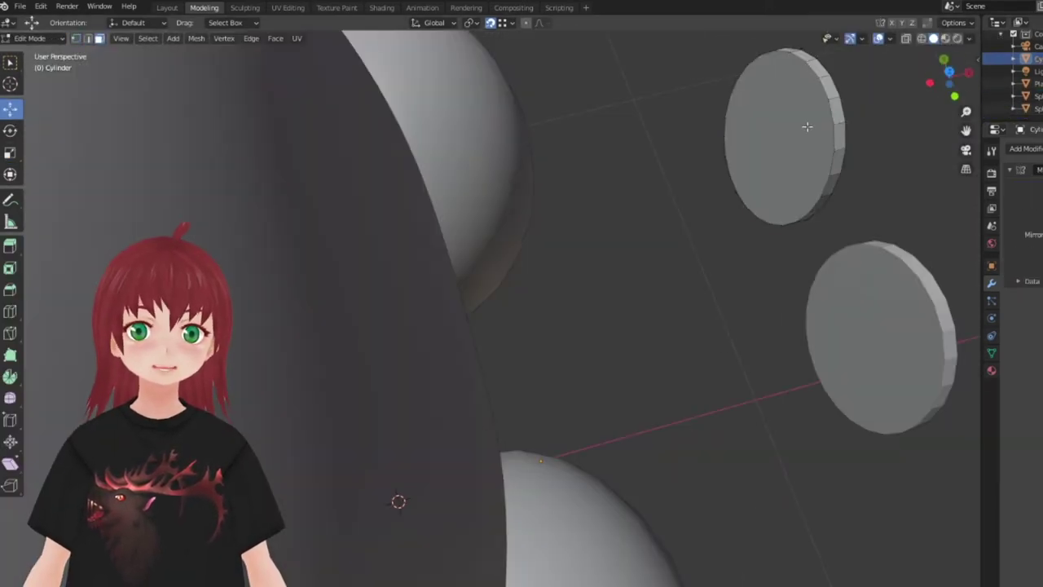
middle_click_drag(489, 326, 408, 367)
mouse_move(489, 269)
middle_mouse_down()
mouse_move(524, 239)
mouse_move(481, 333)
mouse_move(546, 387)
mouse_move(637, 363)
middle_mouse_up()
key("Tab")
Step: Rotate the eye pieces into an oval orientation on the face
key("Tab")
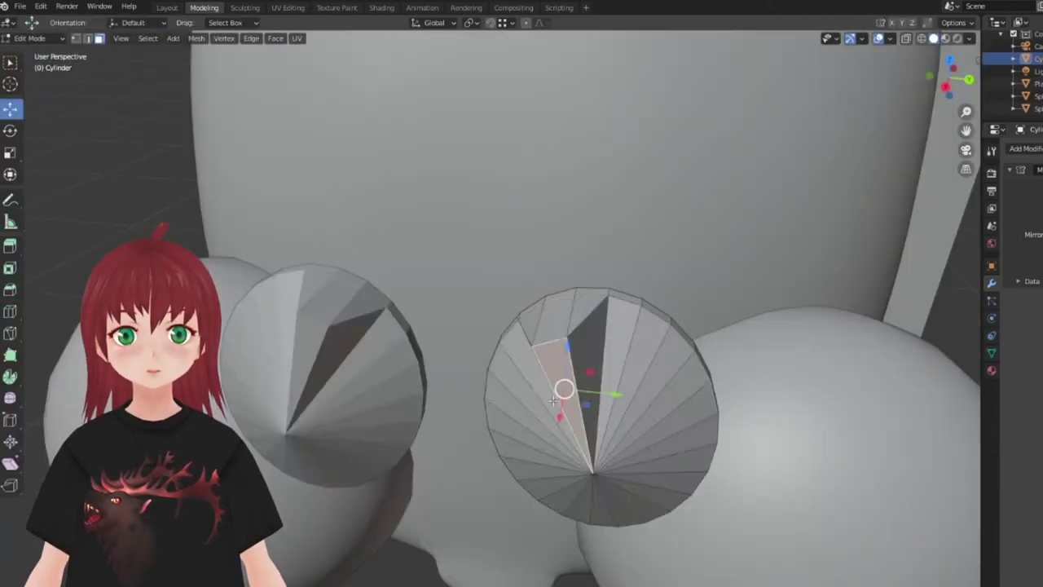
left_click(593, 441)
mouse_move(593, 440)
middle_mouse_down()
mouse_move(717, 389)
mouse_move(4, 156)
middle_mouse_up()
Step: Move the inset centre of the eye to shape the lens
key("shift+space")
key("g")
mouse_move(682, 453)
middle_mouse_down()
mouse_move(726, 440)
mouse_move(624, 350)
mouse_move(640, 453)
mouse_move(652, 407)
mouse_move(643, 457)
mouse_move(681, 417)
middle_mouse_up()
key("shift+space")
key("g")
key("1")
scroll(680, 417, "down", 3)
key("Tab")
scroll(681, 418, "down", 4)
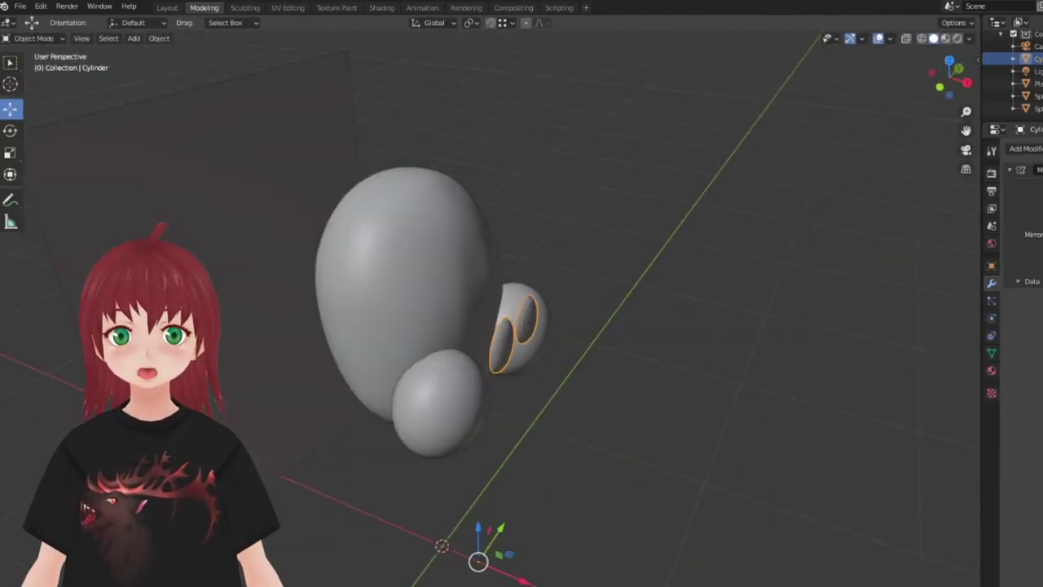
mouse_move(479, 559)
middle_mouse_down()
mouse_move(423, 326)
mouse_move(538, 317)
mouse_move(615, 183)
middle_mouse_up()
Step: Select the head sphere and preview its materials in the viewport
key("Tab")
key("alt+a")
left_click(524, 346)
middle_click_drag(524, 346, 531, 333)
key("Tab")
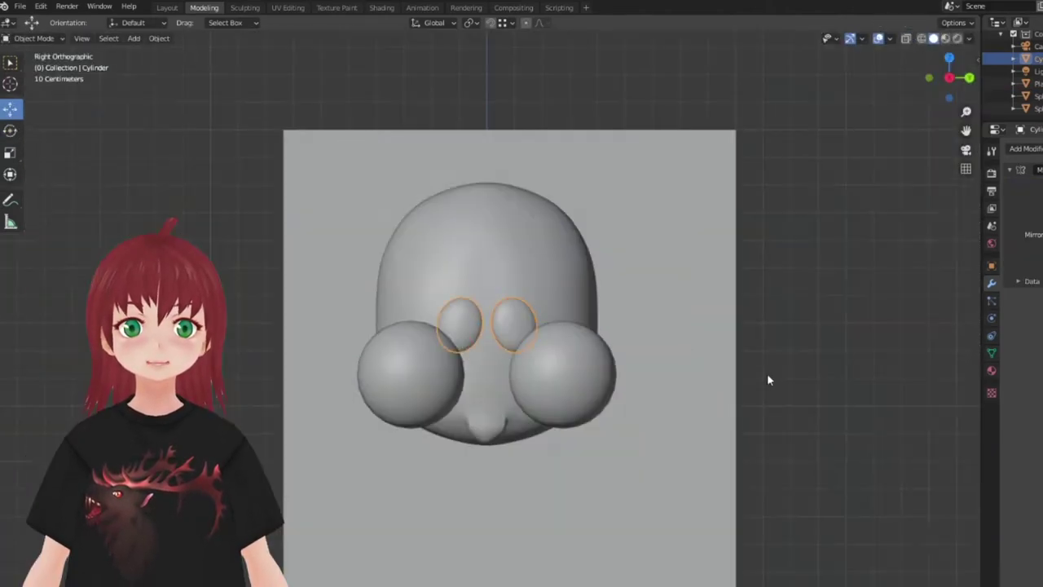
left_click(766, 374)
mouse_move(767, 374)
middle_mouse_down()
mouse_move(341, 344)
mouse_move(357, 401)
mouse_move(656, 480)
mouse_move(723, 484)
mouse_move(472, 297)
mouse_move(647, 303)
mouse_move(572, 293)
mouse_move(545, 332)
middle_mouse_up()
Step: Apply the head sphere's subdivision modifier, leaving a denser mesh with the nose bump
key("Tab")
key("Tab")
scroll(661, 492, "down", 3)
left_click(945, 39)
left_click(992, 370)
left_click(473, 298)
scroll(499, 287, "up", 3)
key("Tab")
key("Tab")
left_click(992, 283)
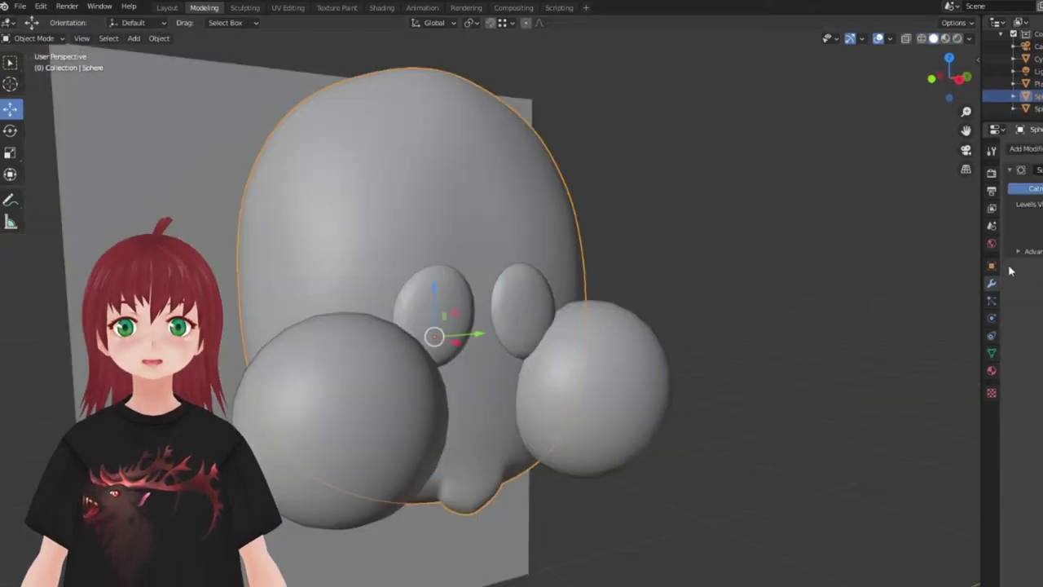
key("Tab")
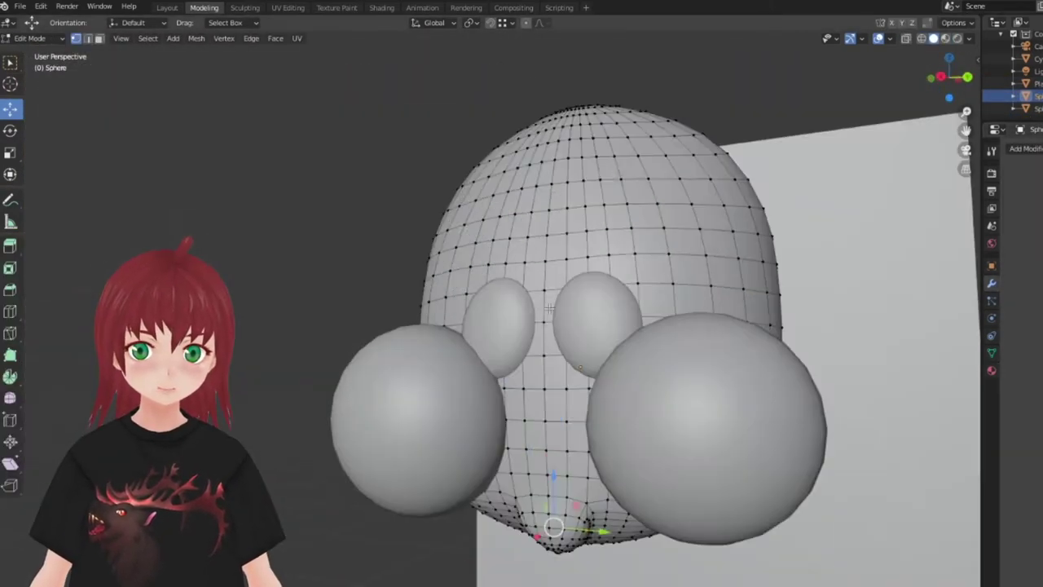
left_click(587, 242)
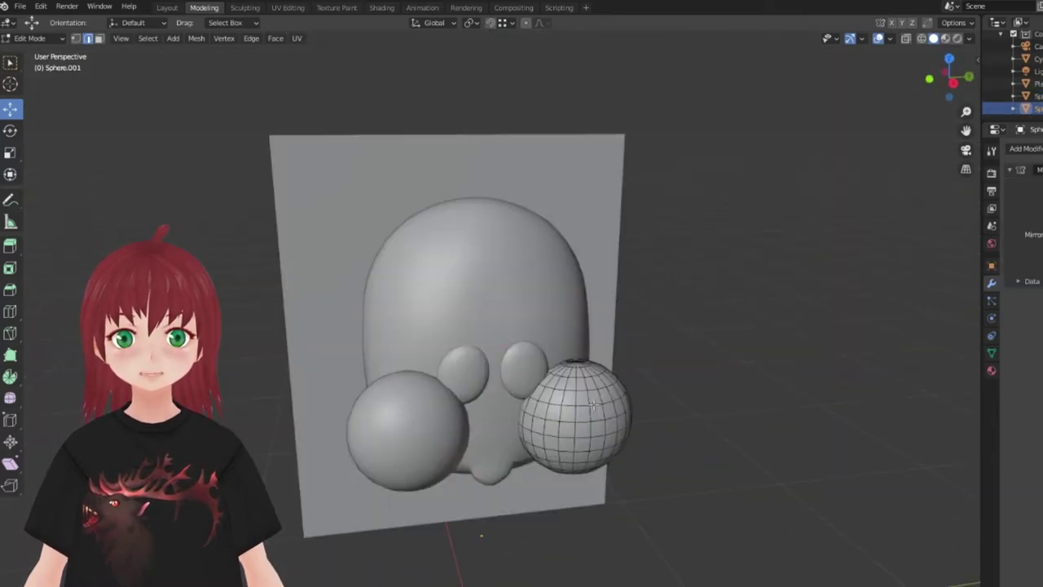
Step: Add a new UV sphere for the cap and check it in side wireframe view
key("Tab")
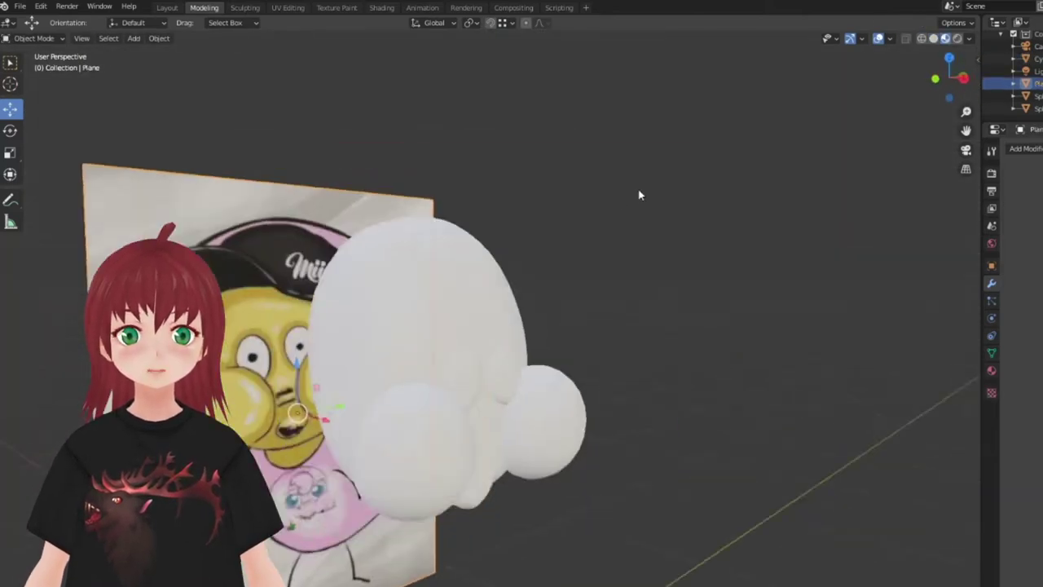
key("Tab")
scroll(598, 294, "down", 3)
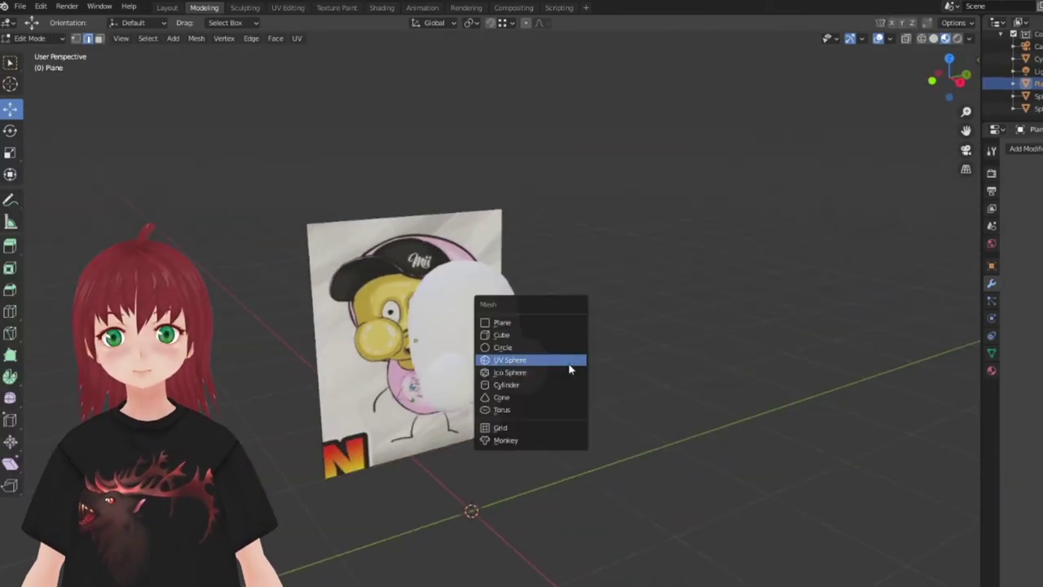
left_click(569, 369)
key("KP_3")
key("alt+z")
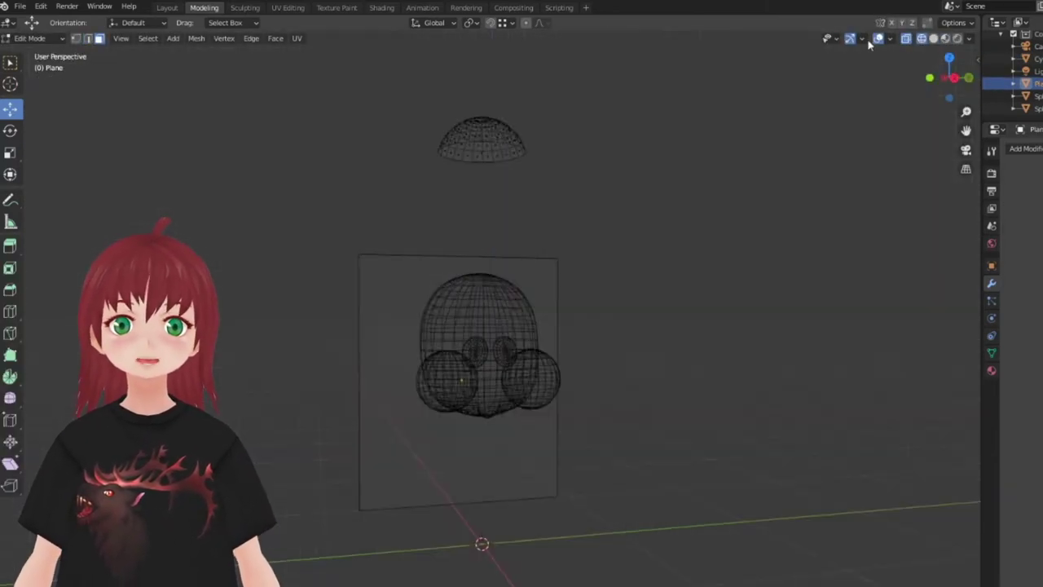
left_click(869, 45)
key("Tab")
middle_click_drag(586, 163, 529, 126)
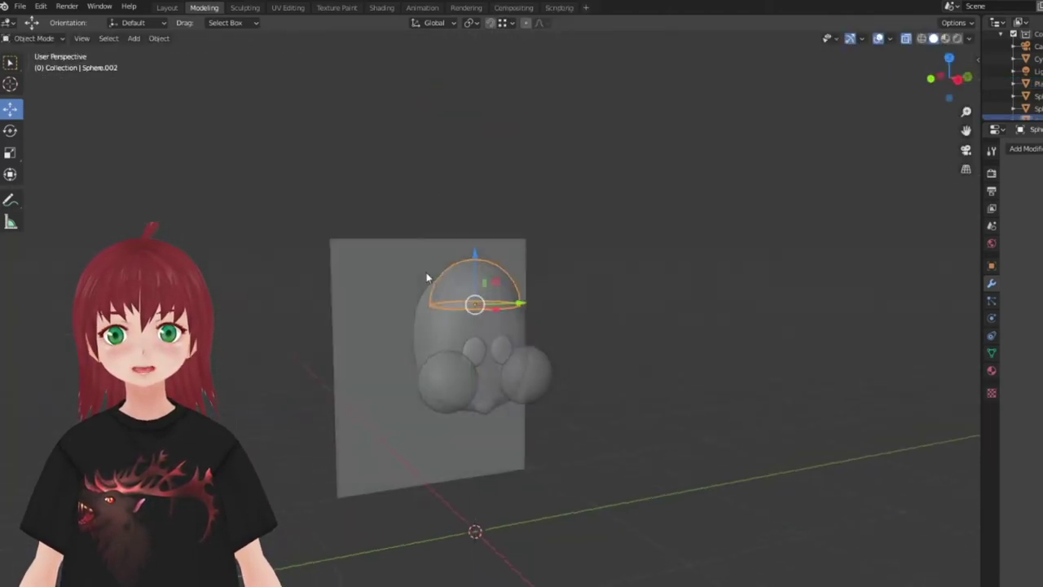
Step: Scale the hemisphere and move it up along Z onto the head
left_click(10, 153)
mouse_move(367, 261)
middle_mouse_down()
mouse_move(481, 254)
mouse_move(394, 283)
middle_mouse_up()
scroll(481, 254, "up", 3)
key("KP_3")
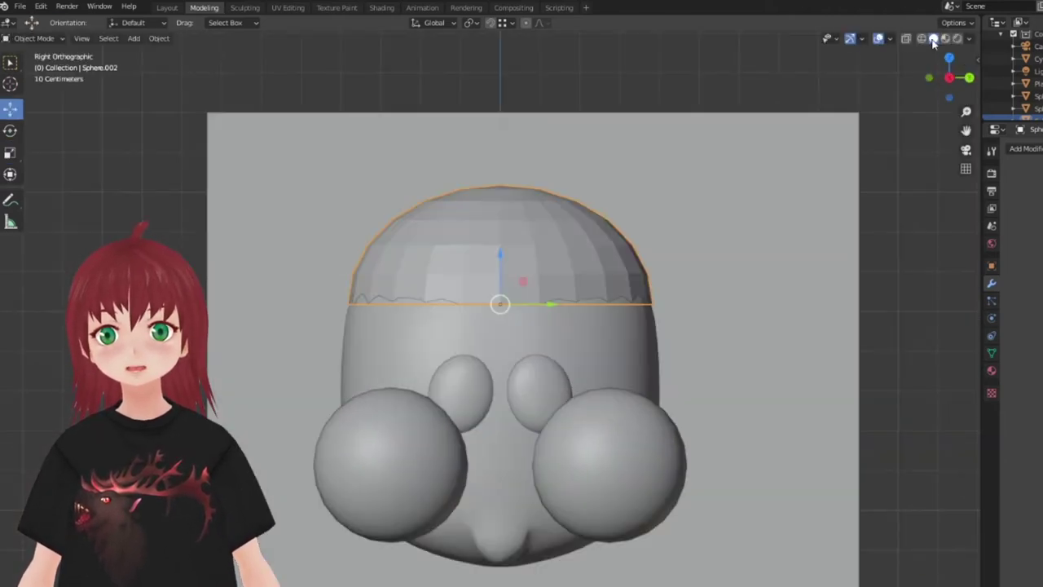
key("g")
key("z")
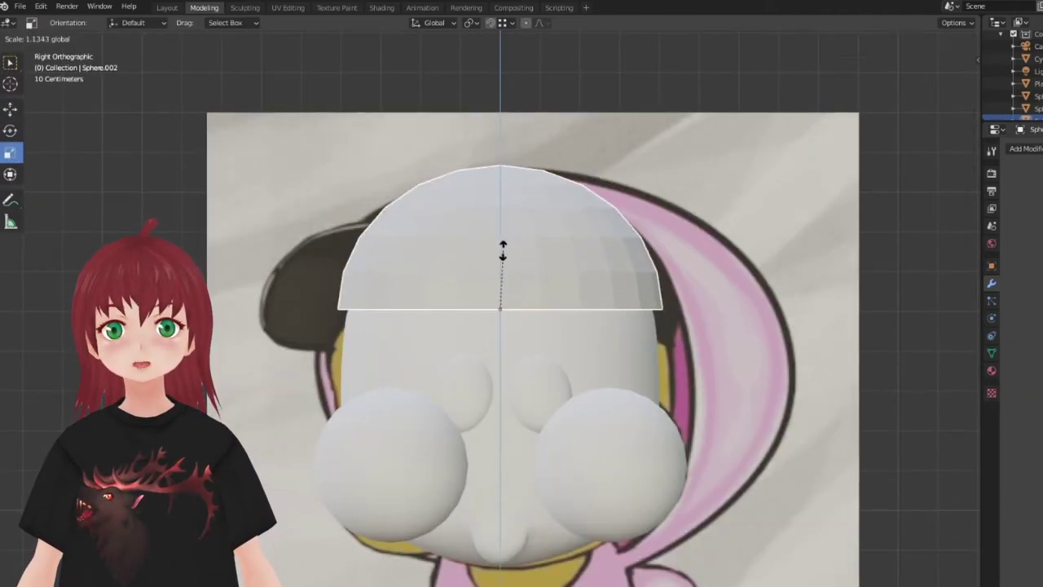
left_click(499, 276)
mouse_move(499, 276)
middle_mouse_down()
mouse_move(431, 350)
mouse_move(479, 276)
mouse_move(370, 326)
mouse_move(408, 318)
middle_mouse_up()
key("n")
left_click(427, 318)
Step: In Edit Mode, circle-select part of the hemisphere's vertices to remove them
left_click(383, 383)
middle_click_drag(383, 383, 220, 296)
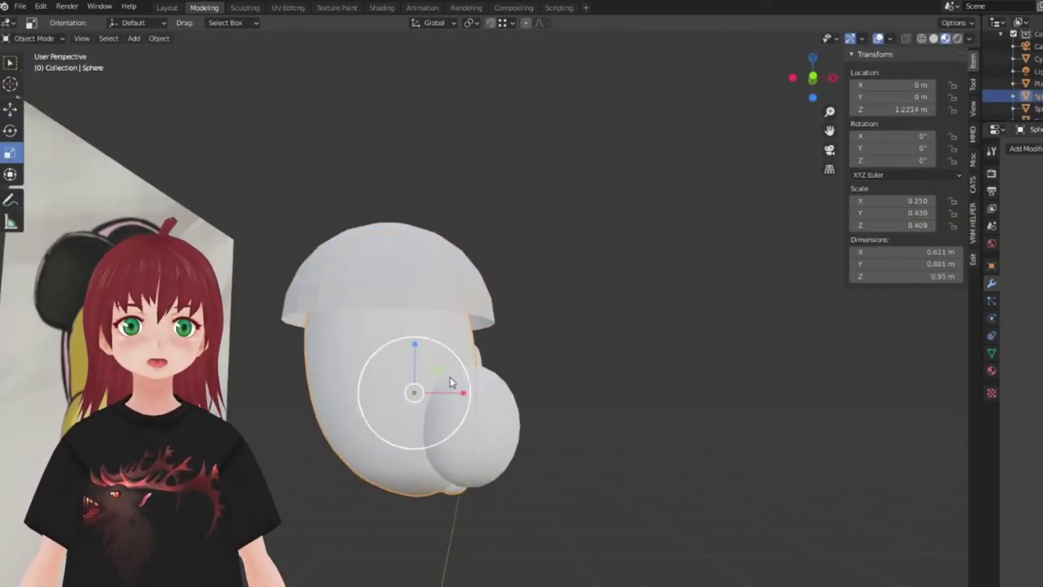
mouse_move(249, 227)
middle_mouse_down()
mouse_move(489, 343)
mouse_move(739, 515)
mouse_move(570, 489)
mouse_move(512, 544)
mouse_move(547, 449)
mouse_move(478, 350)
mouse_move(961, 41)
middle_mouse_up()
key("Tab")
left_click(946, 38)
key("c")
mouse_move(570, 245)
middle_mouse_down()
mouse_move(383, 298)
mouse_move(459, 234)
middle_mouse_up()
left_click_drag(431, 249, 391, 191)
middle_click_drag(391, 192, 438, 207)
key("x")
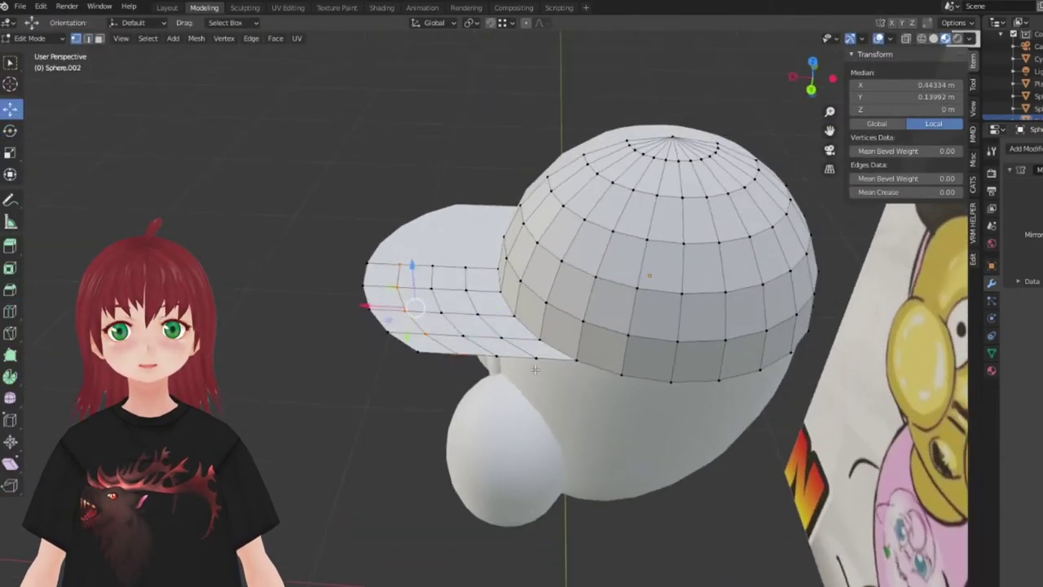
Step: Set a proportional editing falloff on a brim vertex and shade the cap smooth
left_click(495, 356)
left_click(538, 22)
scroll(499, 354, "up", 1)
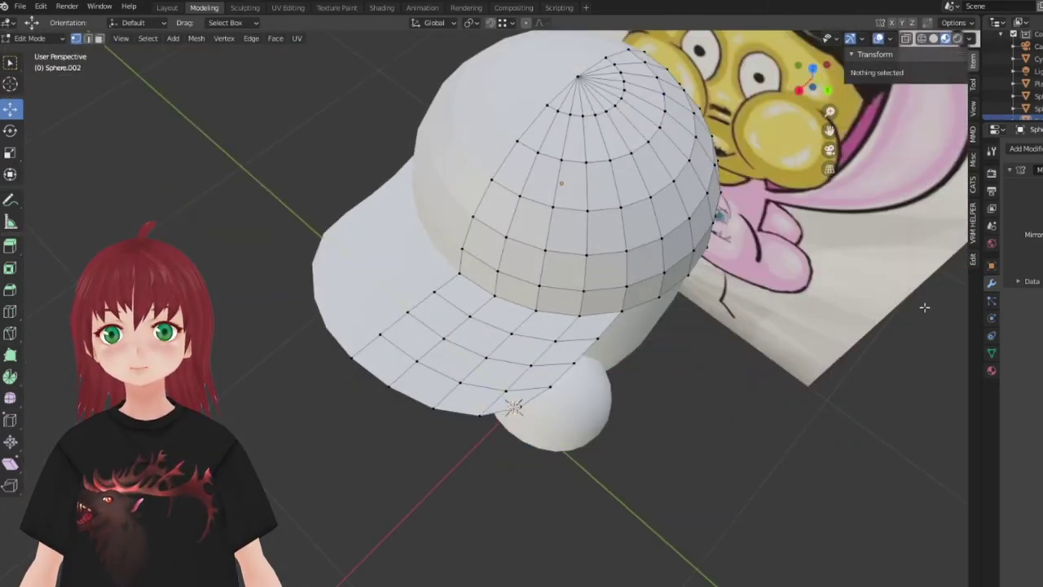
left_click(540, 242)
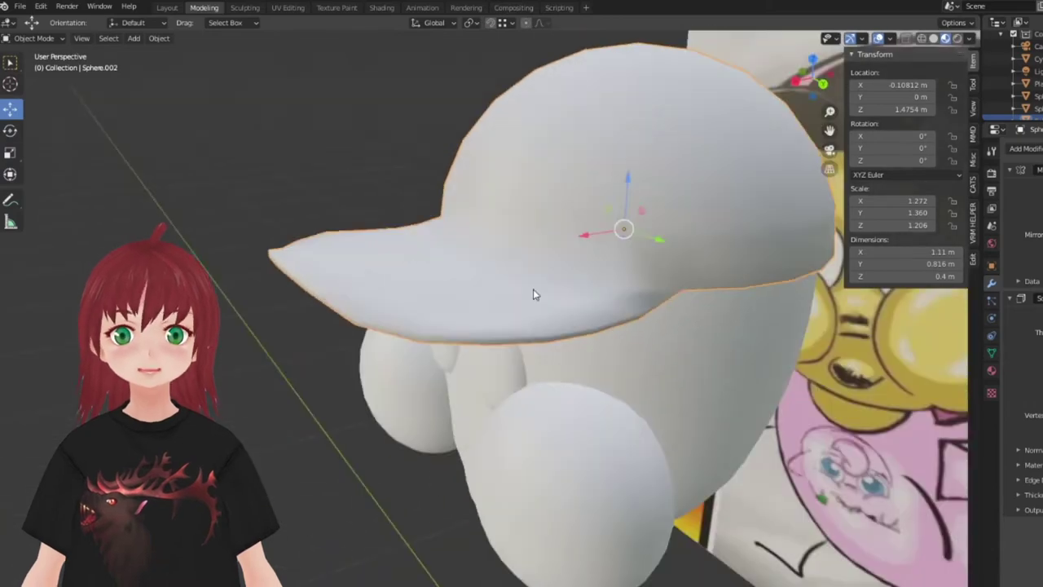
key("Tab")
key("Tab")
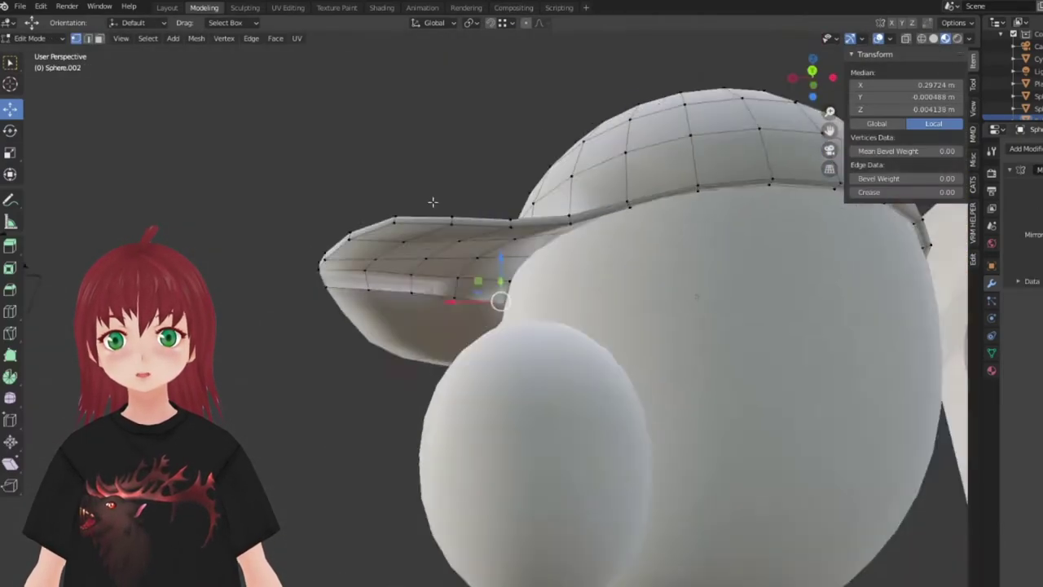
middle_click_drag(570, 293, 594, 298)
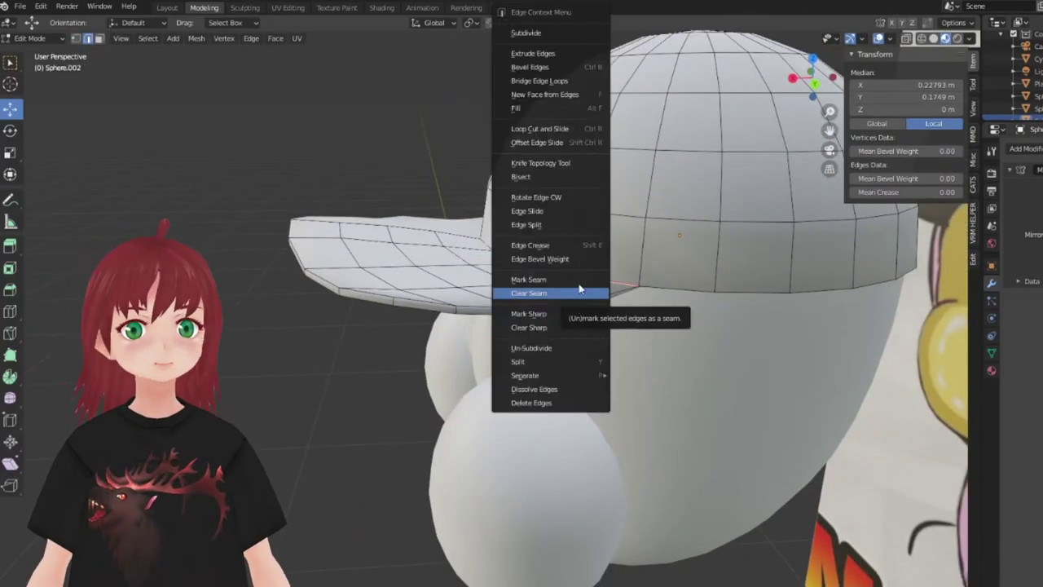
mouse_move(489, 277)
middle_mouse_down()
mouse_move(354, 314)
mouse_move(385, 324)
mouse_move(456, 302)
mouse_move(440, 343)
mouse_move(461, 391)
mouse_move(440, 400)
mouse_move(565, 424)
mouse_move(673, 480)
mouse_move(686, 158)
mouse_move(616, 94)
mouse_move(506, 245)
mouse_move(388, 288)
middle_mouse_up()
scroll(385, 324, "up", 5)
Step: Add an edge loop along the cap rim to shape the brim
key("ctrl+r")
left_click(461, 391)
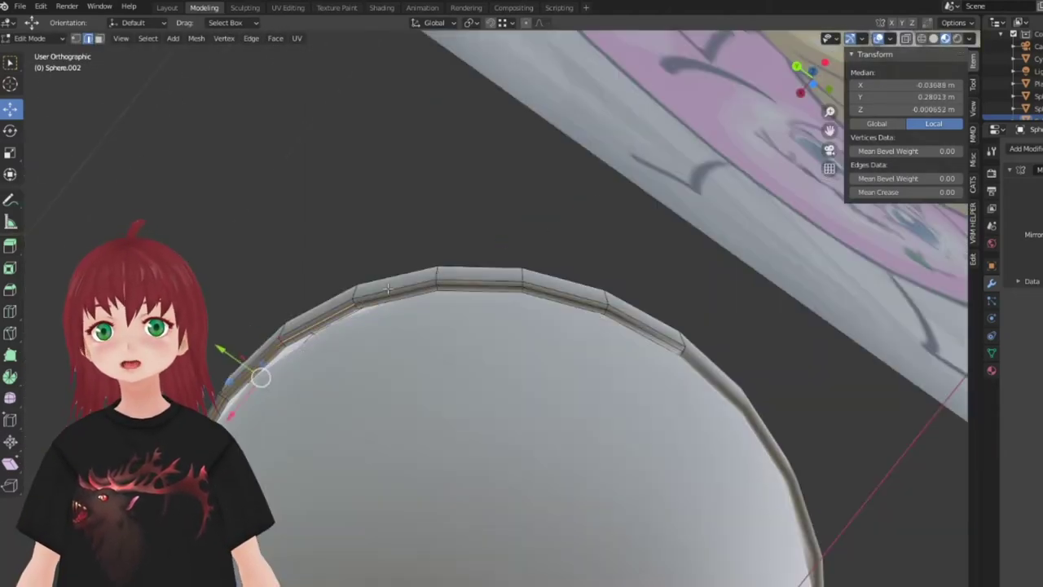
middle_click_drag(599, 299, 440, 350)
scroll(440, 351, "down", 3)
scroll(440, 351, "down", 2)
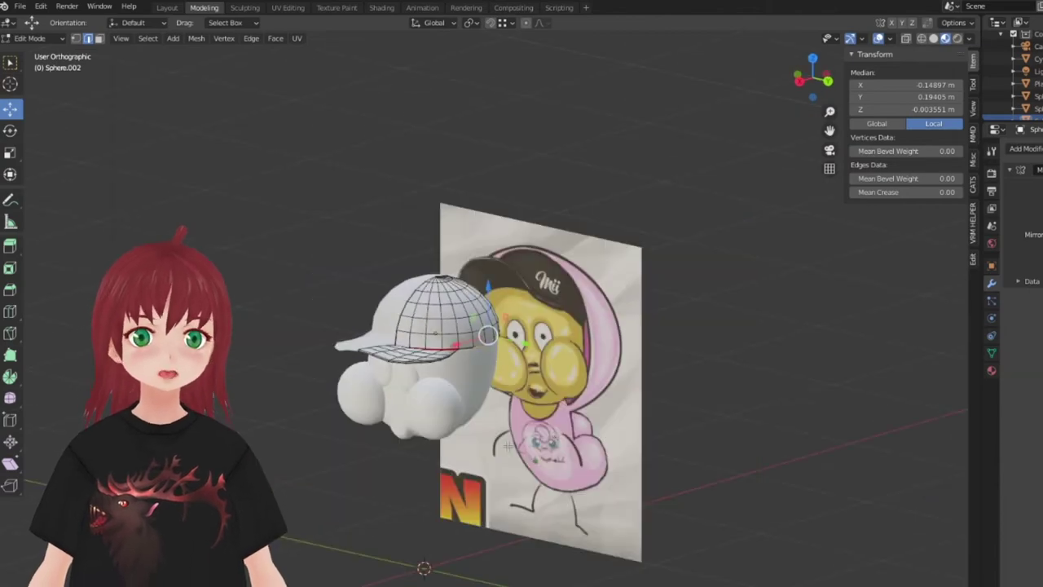
scroll(231, 363, "up", 8)
scroll(231, 363, "down", 5)
key("Tab")
scroll(456, 399, "up", 5)
key("Tab")
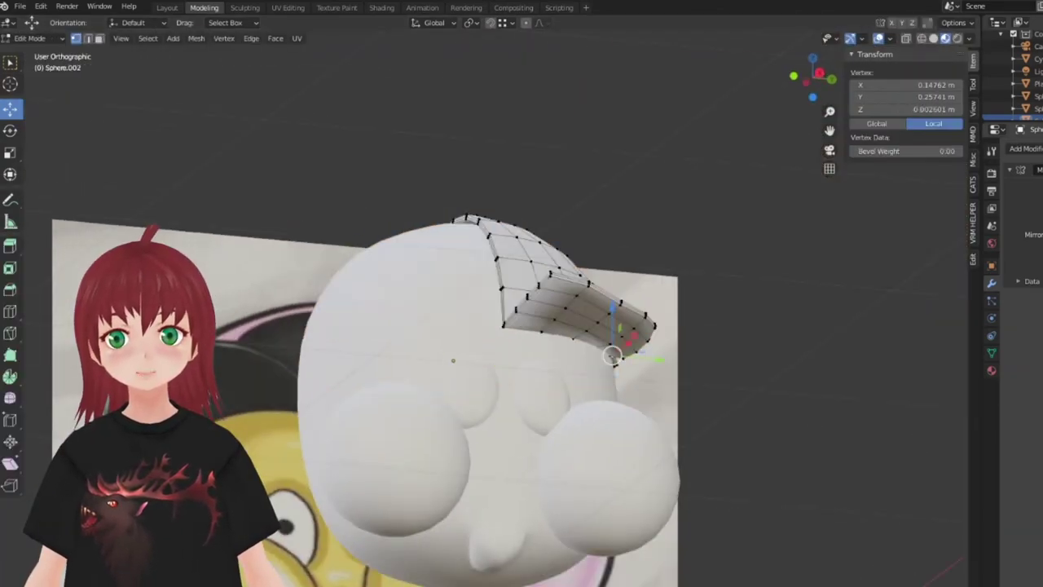
Step: Select the rim face loop and dome faces in face mode and delete them
key("3")
key("alt+a")
left_click(748, 322)
key("KP_Decimal")
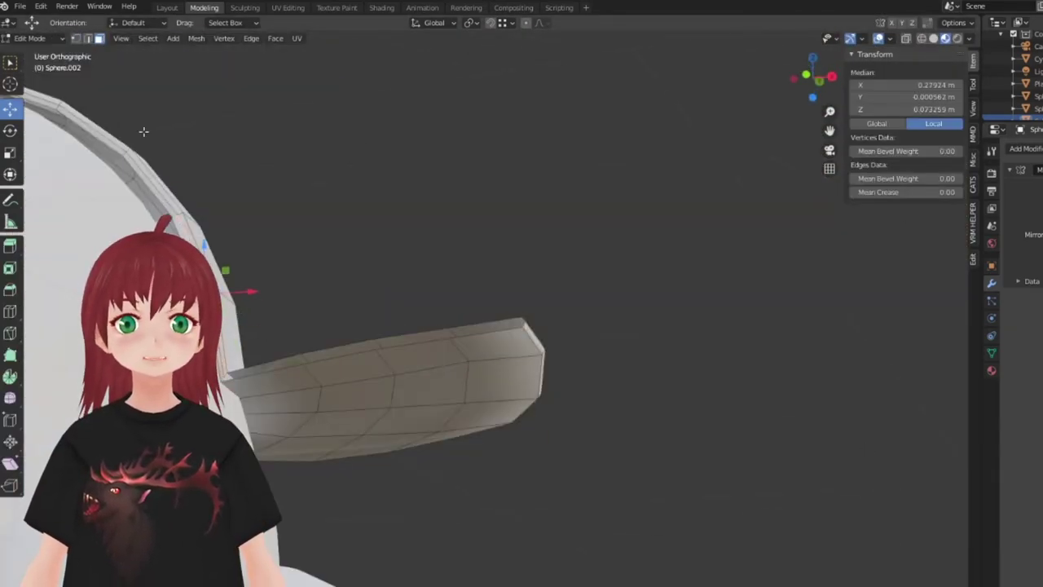
middle_click_drag(142, 131, 269, 244)
left_click(367, 286, "alt")
key("x")
left_click(416, 380)
key("KP_Decimal")
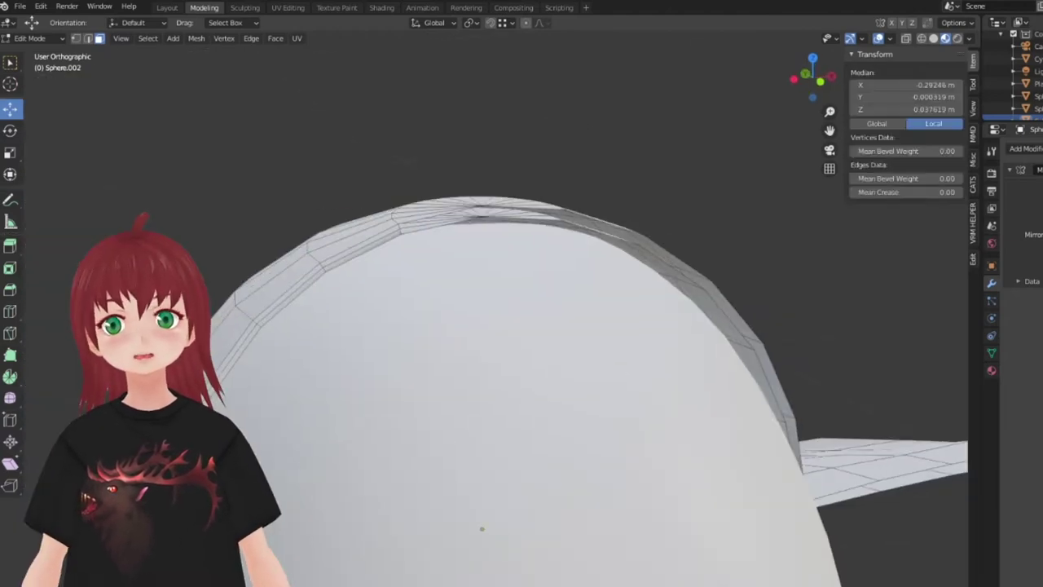
key("x")
left_click(342, 244)
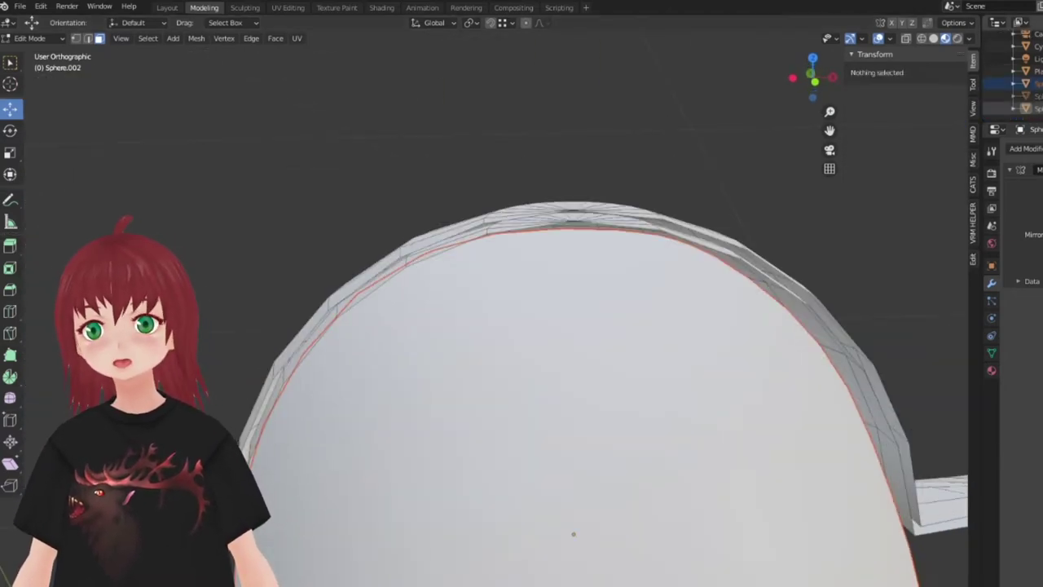
Step: Hide the head, delete the remaining unwanted cap faces, and frame the Backen object
left_click(1037, 83)
key("x")
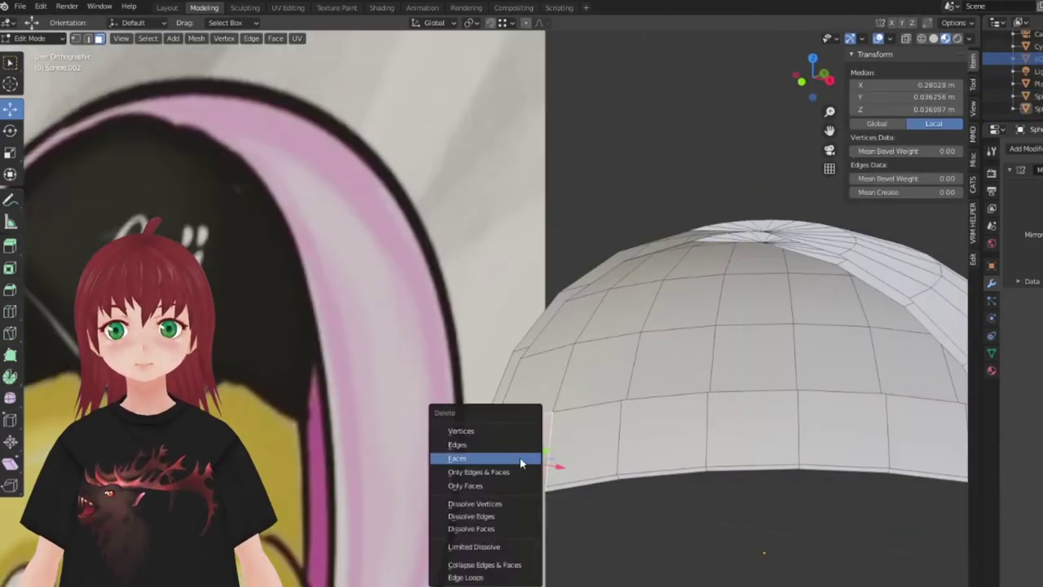
left_click(524, 458)
middle_click_drag(927, 234, 897, 245)
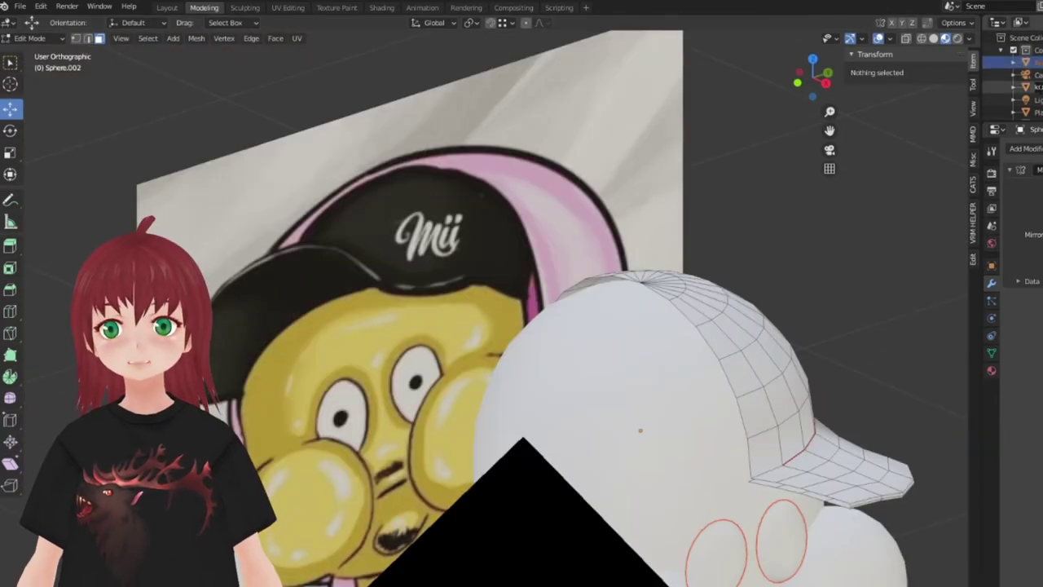
scroll(961, 181, "down", 3)
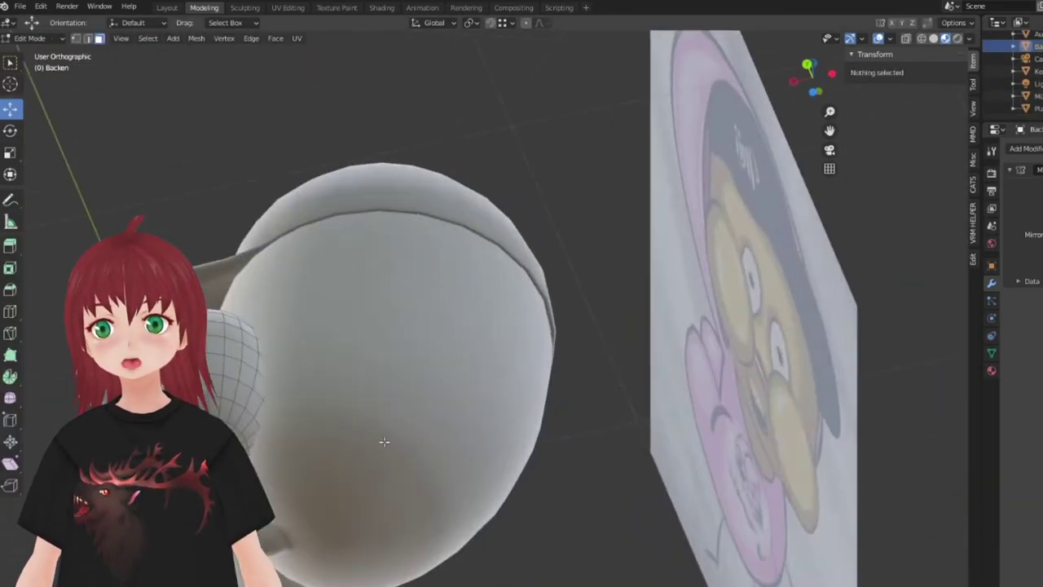
left_click(1029, 47)
key("KP_Decimal")
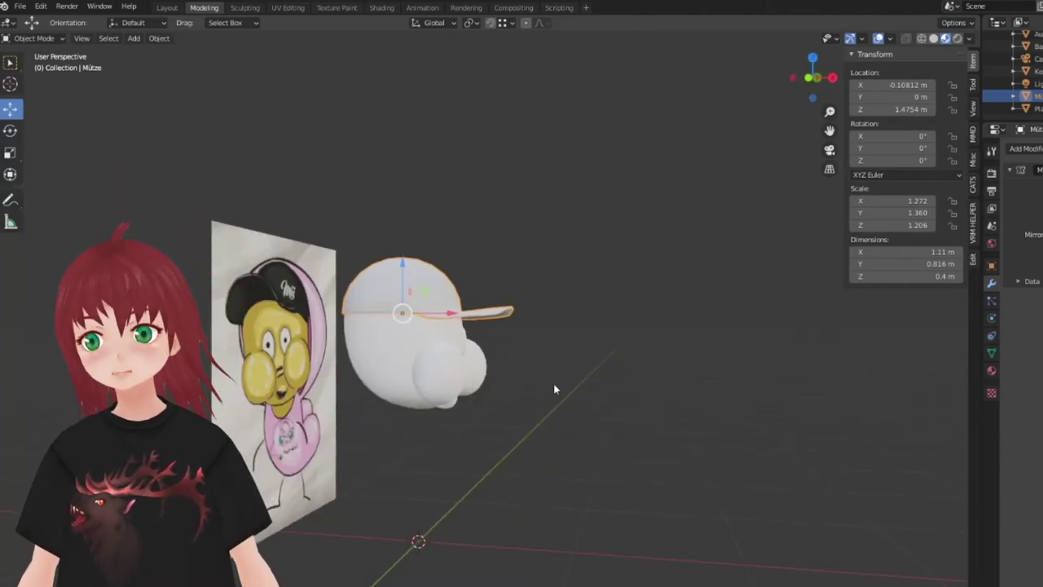
Step: Add a UV sphere for the body and lower it under the head in front view
key("shift+a")
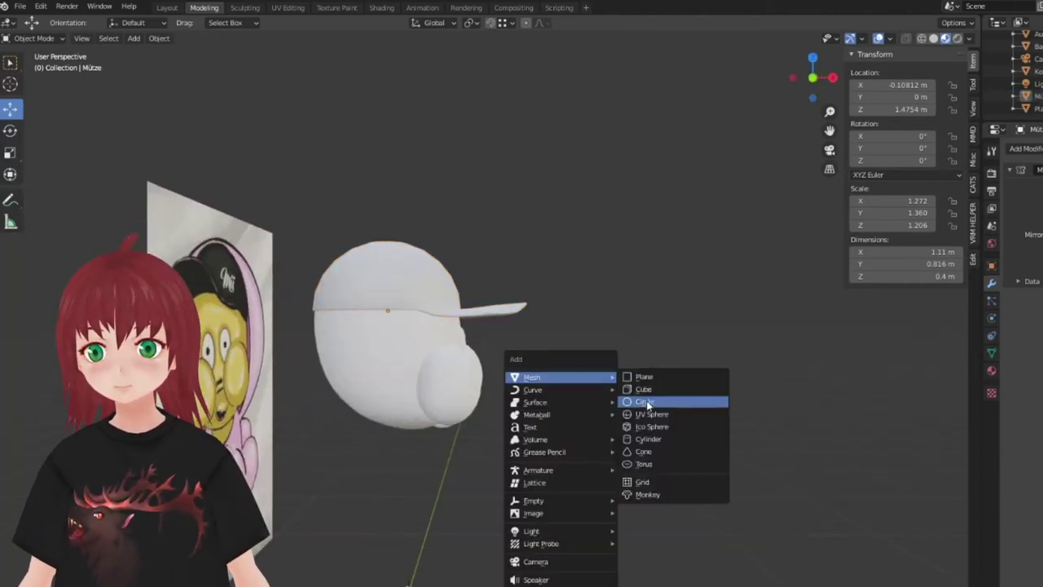
left_click(698, 400)
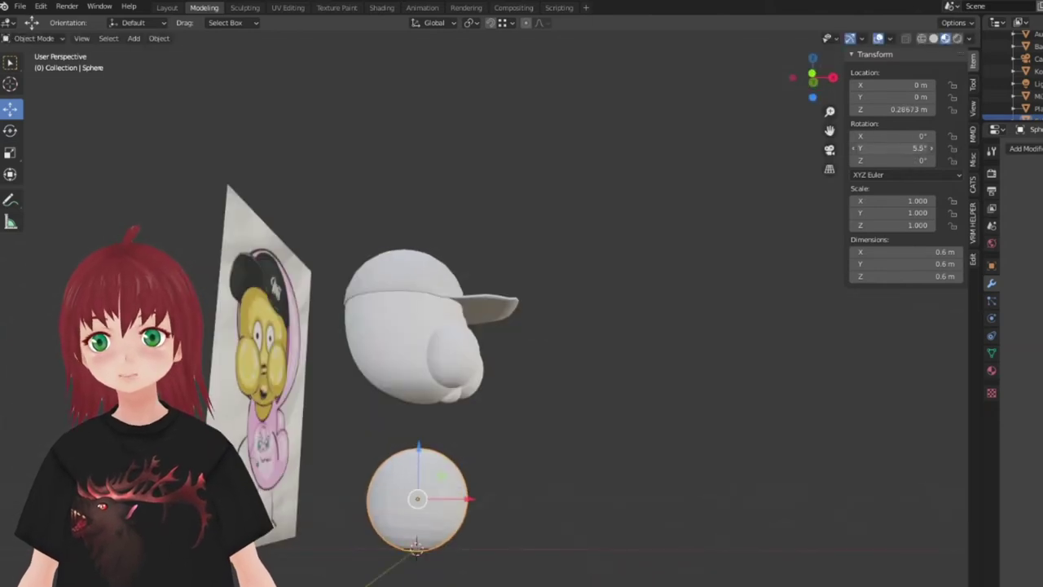
left_click(814, 69)
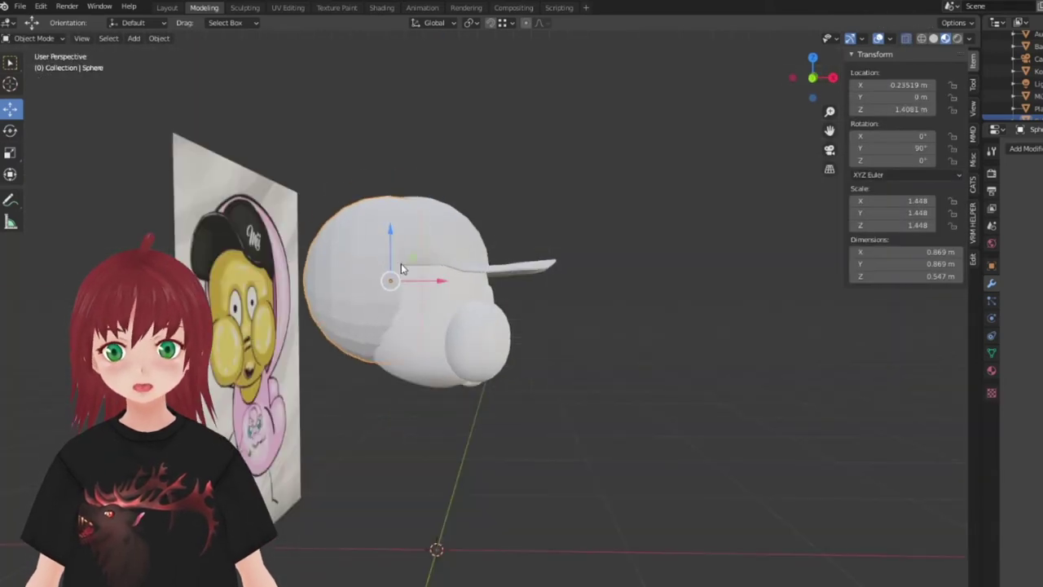
key("g")
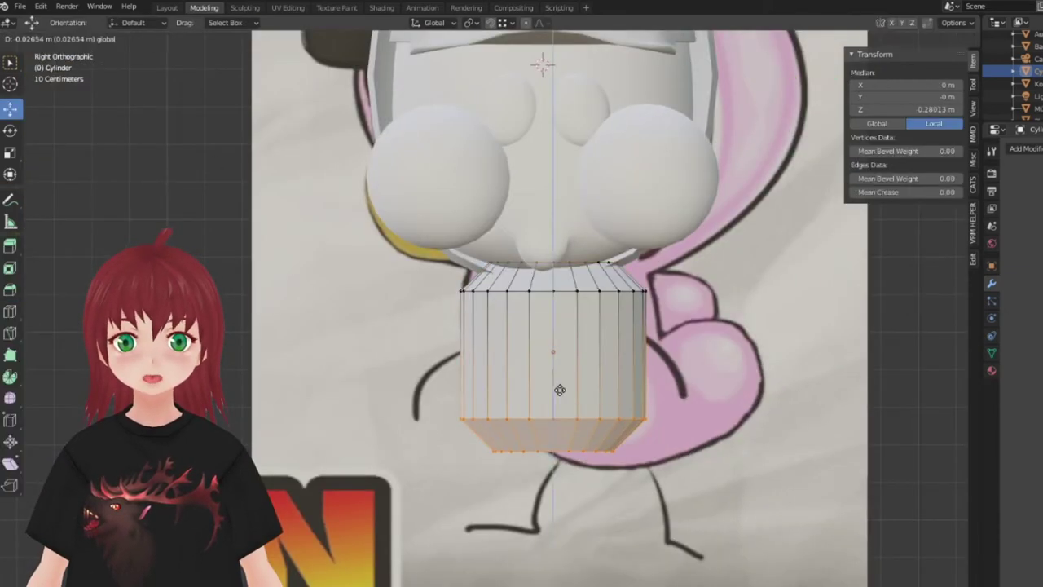
left_click(560, 399)
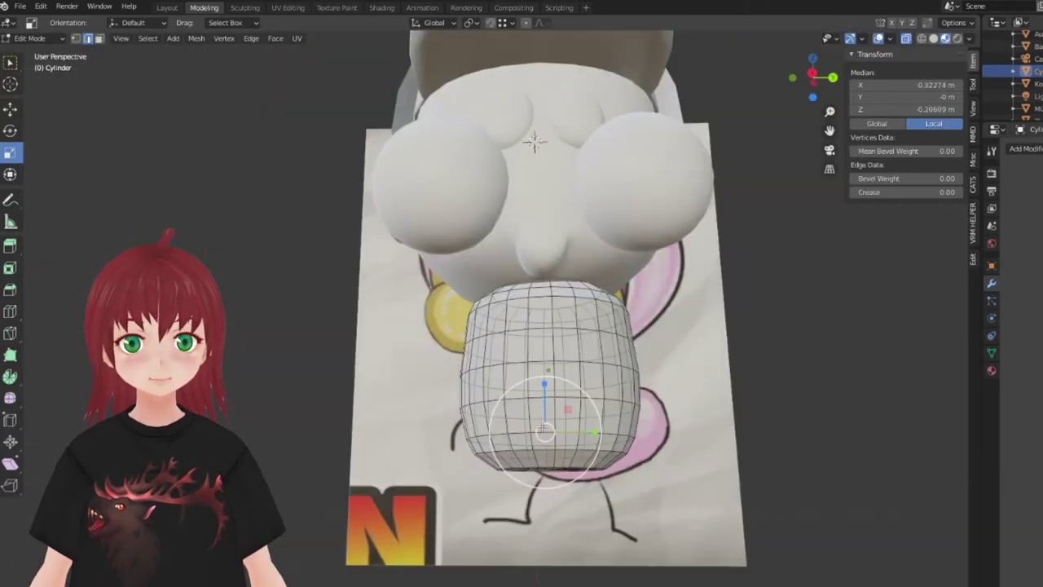
Step: Scale the body's bottom face and nudge it down to round out the torso
middle_click_drag(549, 440, 458, 509)
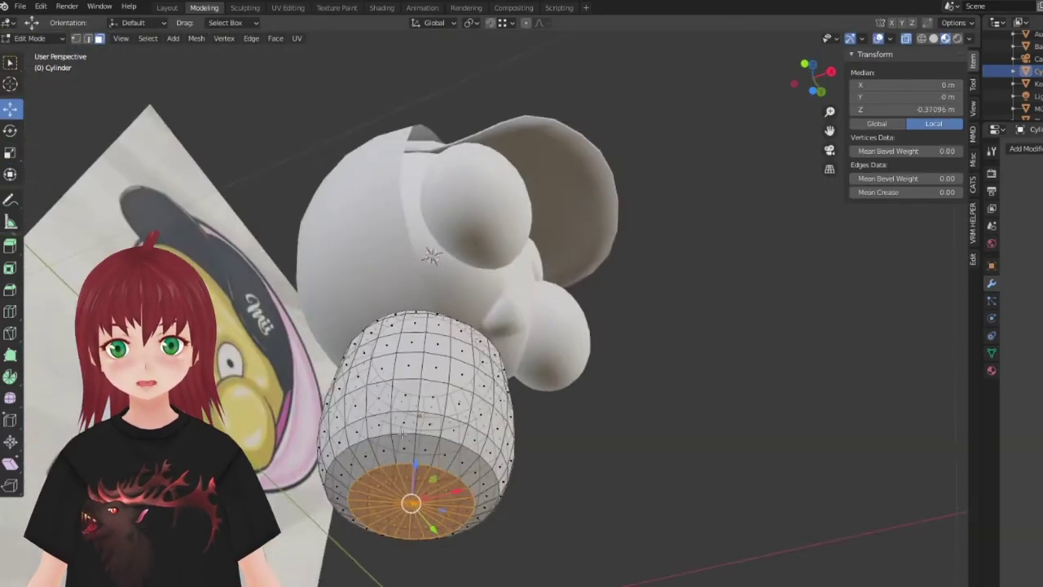
middle_click_drag(408, 452, 489, 489)
key("s")
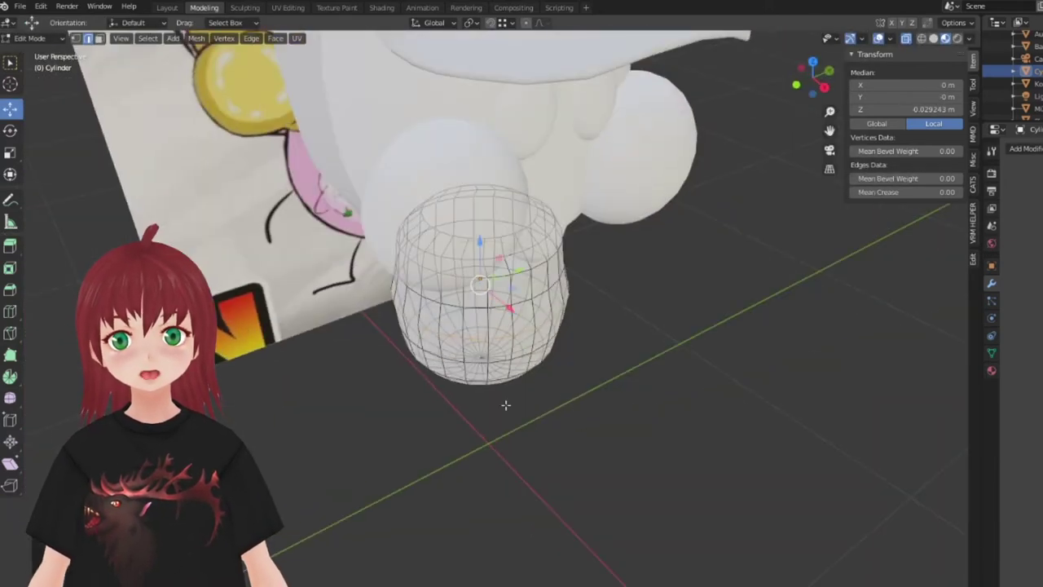
key("KP_3")
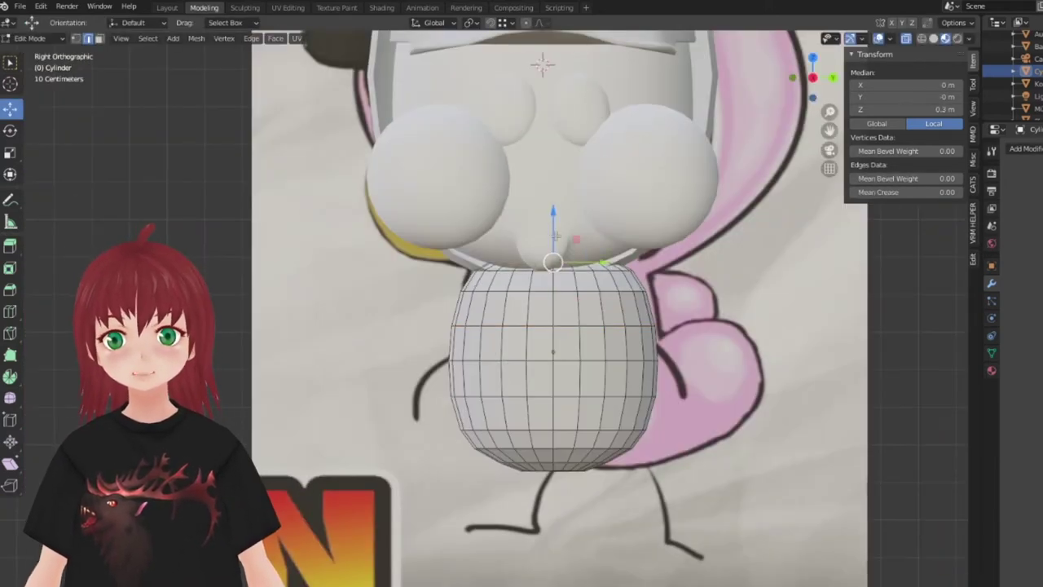
scroll(519, 227, "down", 2)
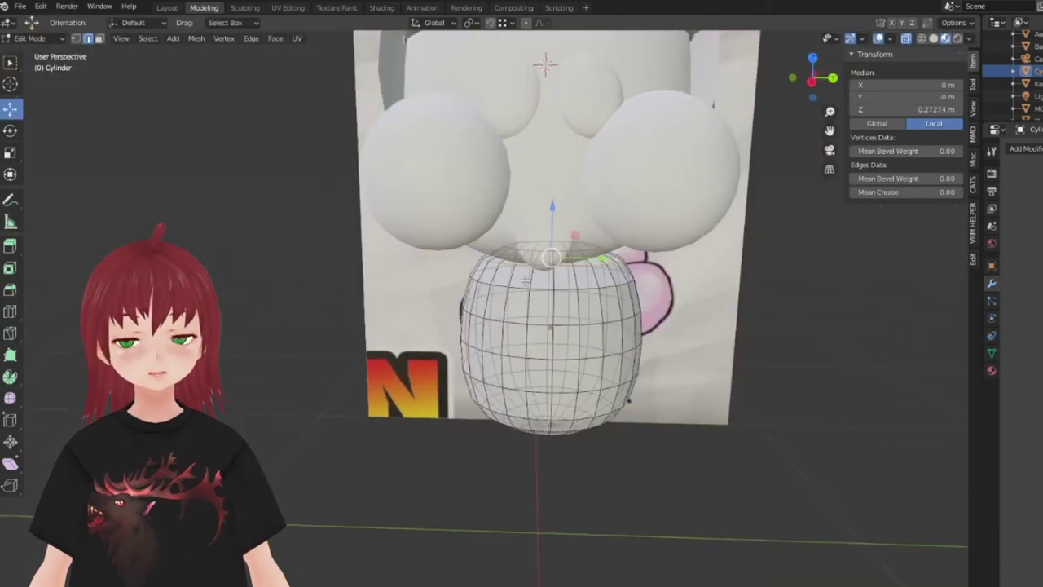
scroll(553, 259, "up", 2)
left_click_drag(552, 259, 781, 359)
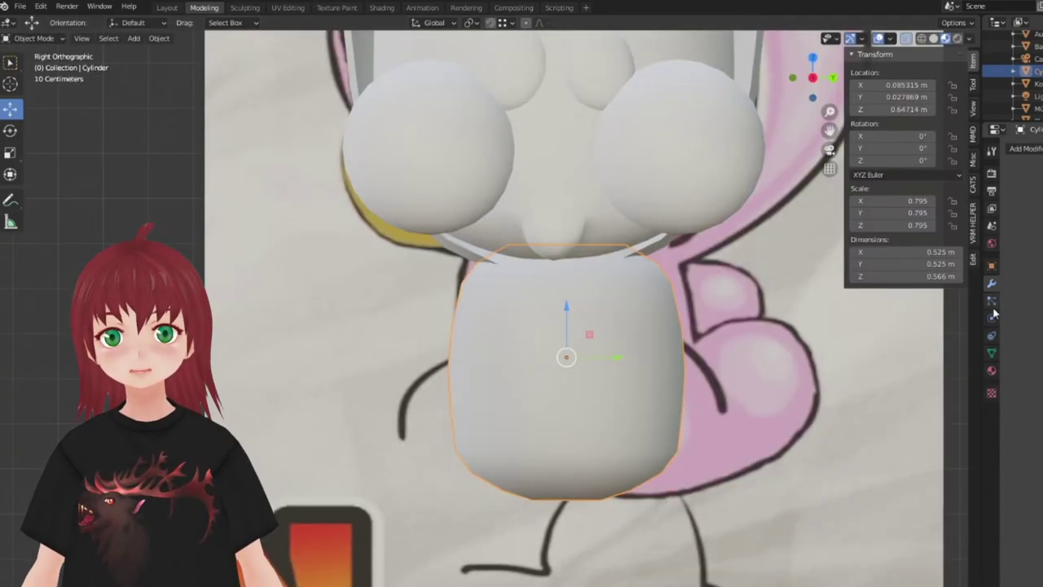
Step: Add a modifier to the body and move the selected arc vertices along the Z axis
left_click(1025, 148)
left_click(959, 272)
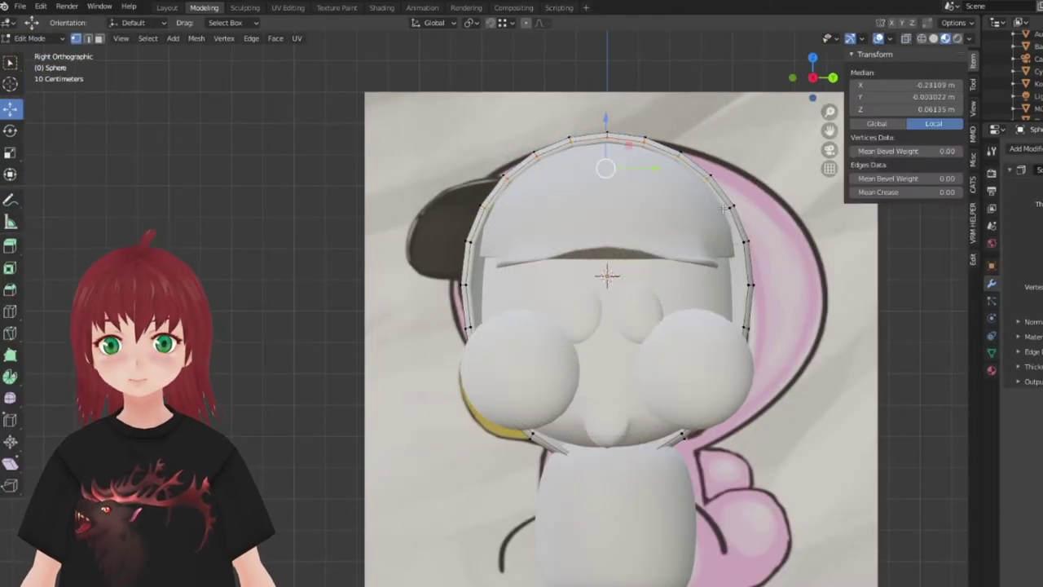
key("g")
key("z")
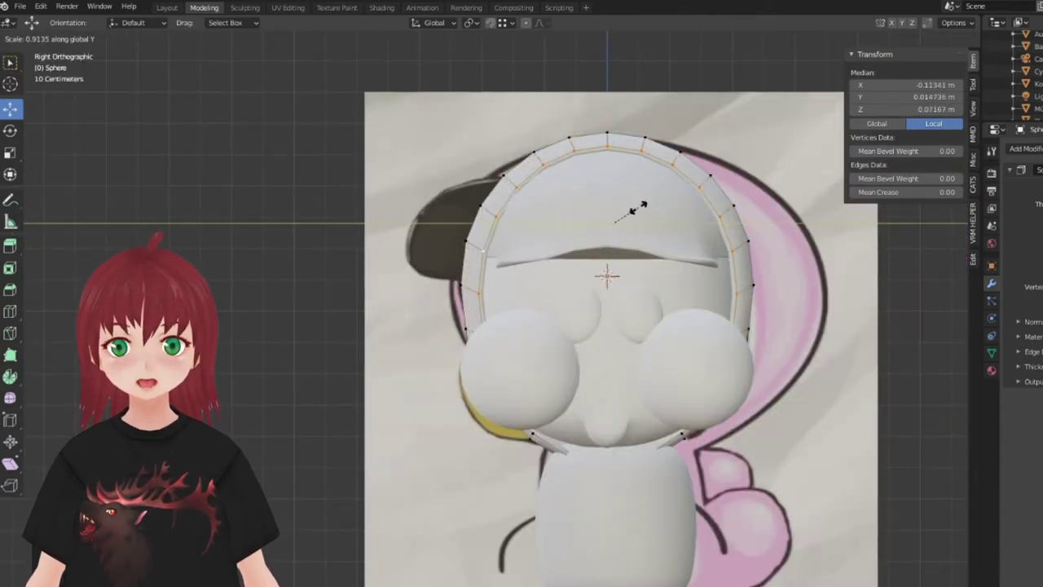
left_click(633, 208)
Step: Cut a new edge loop into the mesh with the loop cut tool
middle_click_drag(633, 208, 421, 212)
scroll(421, 212, "up", 3)
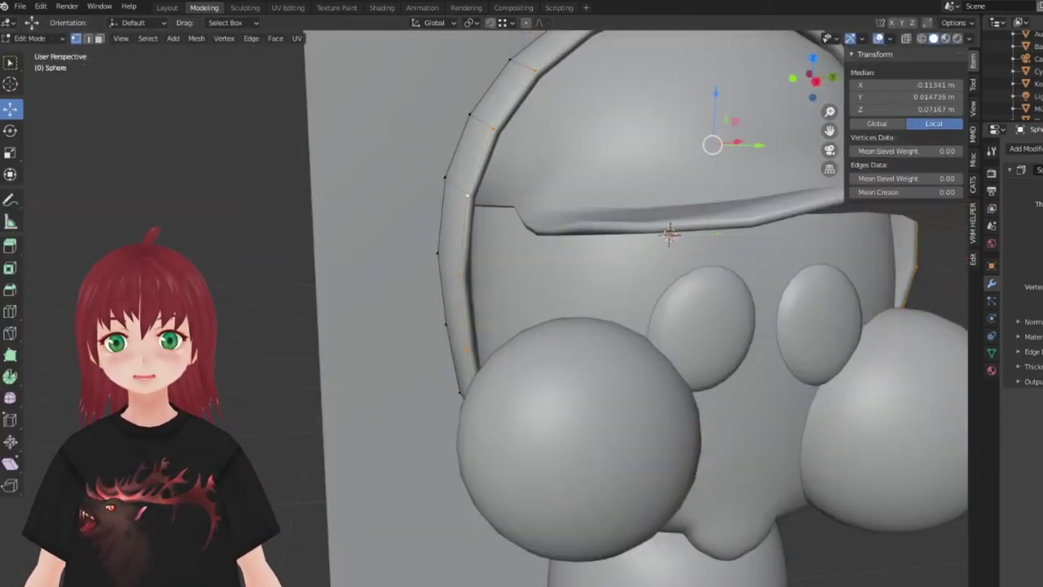
scroll(570, 285, "down", 2)
left_click(10, 310)
mouse_move(326, 244)
middle_mouse_down()
mouse_move(226, 158)
mouse_move(332, 358)
mouse_move(489, 285)
mouse_move(870, 488)
mouse_move(652, 326)
mouse_move(570, 367)
mouse_move(733, 204)
mouse_move(708, 118)
mouse_move(603, 255)
mouse_move(324, 330)
middle_mouse_up()
left_click(9, 109)
Step: Switch between Object and Edit Mode while inspecting the head and cap brim
key("Tab")
scroll(709, 118, "down", 5)
key("Tab")
scroll(324, 330, "up", 5)
middle_click_drag(489, 286, 651, 326)
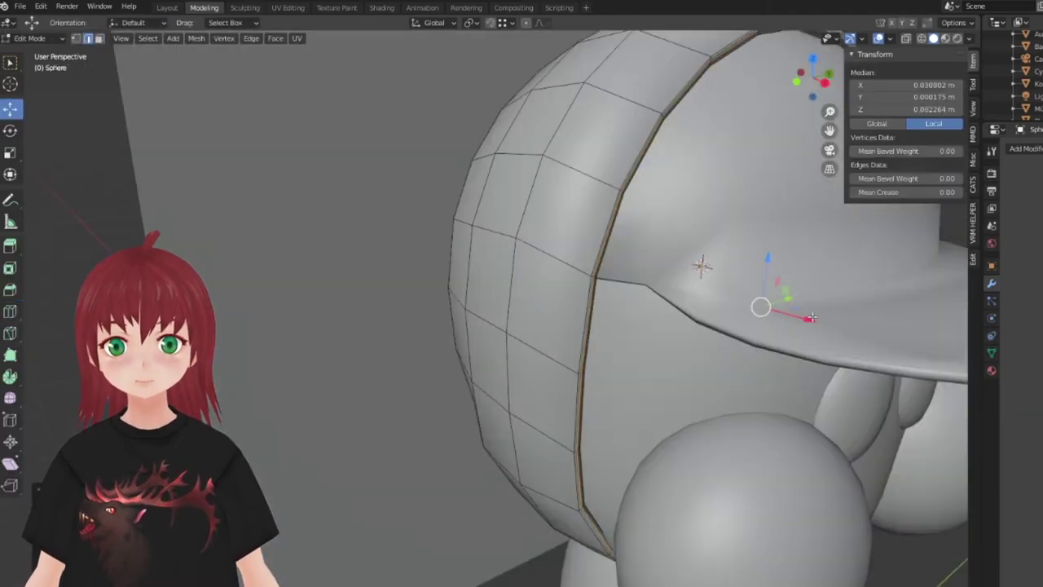
key("Tab")
scroll(785, 508, "down", 8)
middle_click_drag(784, 508, 896, 326)
left_click(1025, 148)
Step: Select the faces around the back sphere's pole and dissolve the fan into one face
key("Tab")
scroll(521, 294, "up", 5)
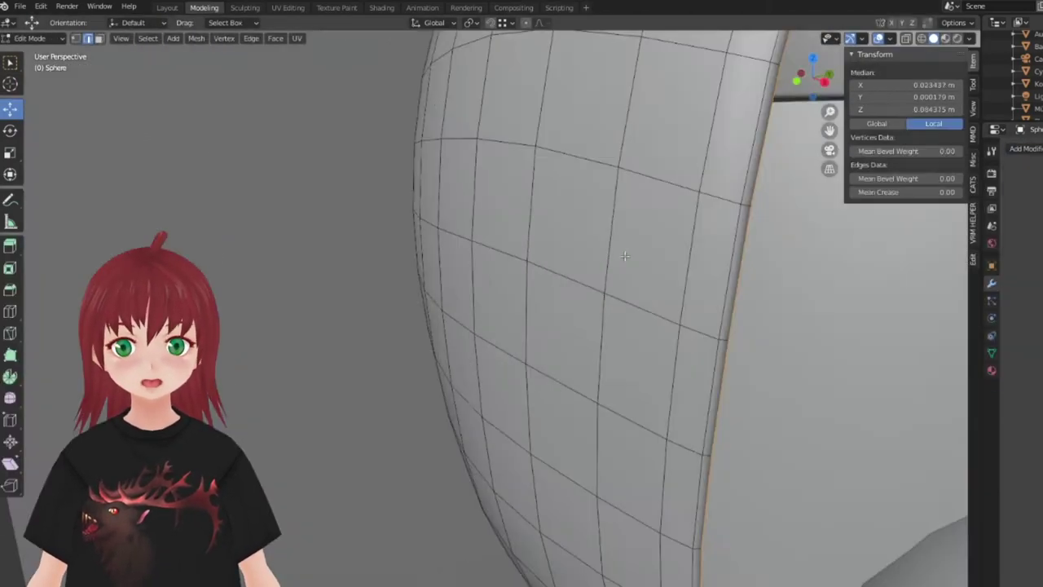
middle_click_drag(521, 293, 390, 369)
left_click(396, 298)
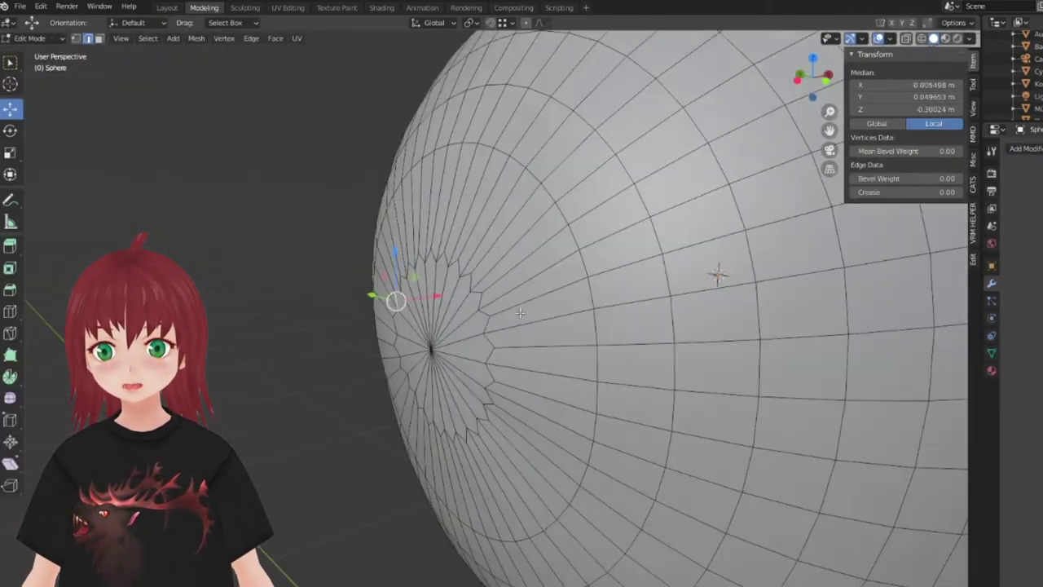
mouse_move(396, 298)
middle_mouse_down()
mouse_move(343, 326)
mouse_move(279, 289)
middle_mouse_up()
key("alt+a")
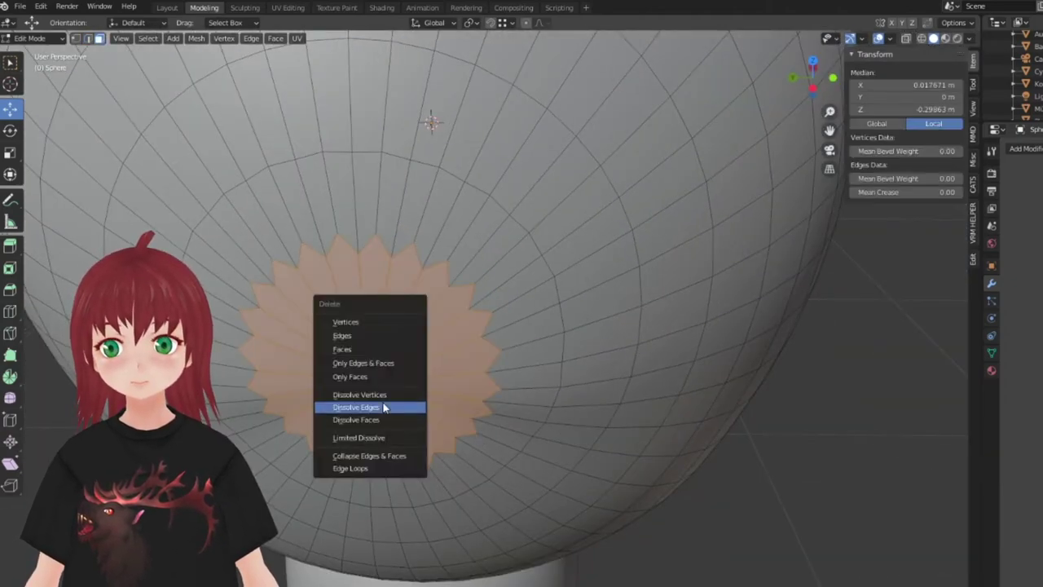
left_click(385, 408)
Step: Select the edge loops around the pole and scale them to resize the rings
left_click(295, 274)
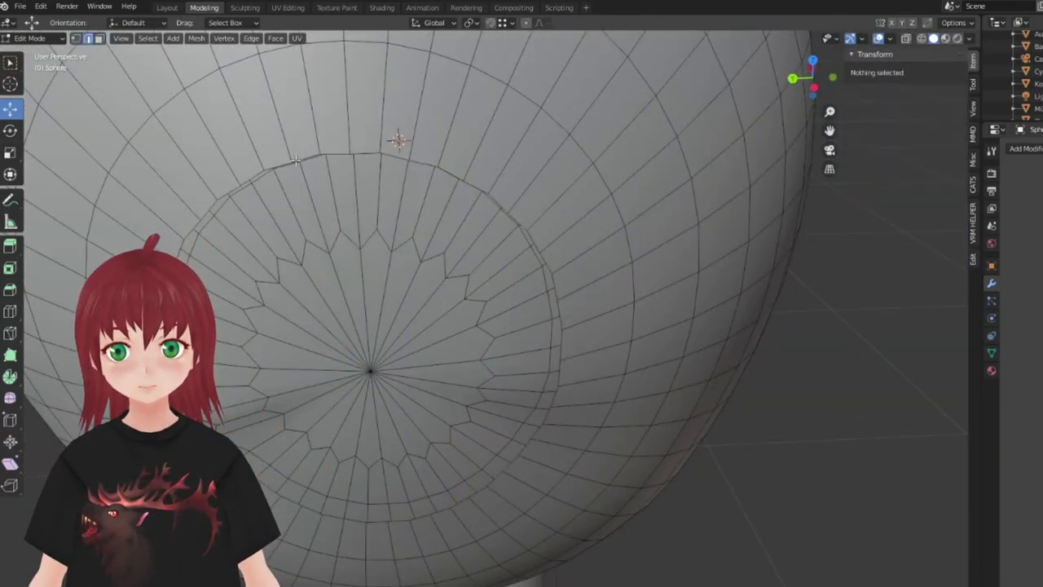
left_click(384, 332, "alt")
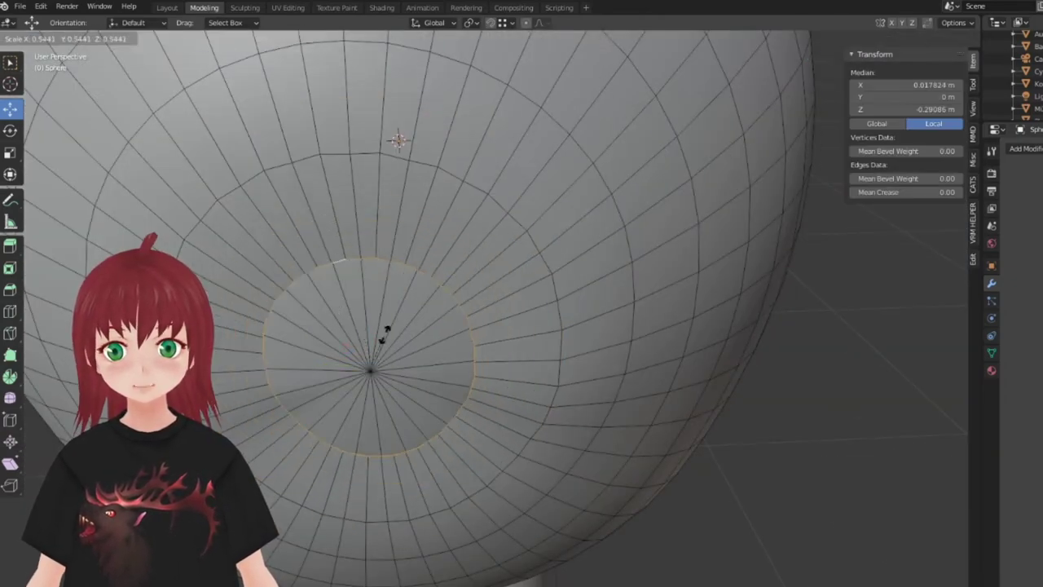
middle_click_drag(384, 332, 456, 269)
key("s")
left_click(407, 294)
mouse_move(407, 293)
middle_mouse_down()
mouse_move(855, 326)
mouse_move(514, 339)
mouse_move(480, 412)
mouse_move(457, 383)
mouse_move(488, 350)
mouse_move(555, 445)
mouse_move(419, 317)
middle_mouse_up()
left_click(488, 392, "alt")
Step: Finish scaling the new pole loop, then pick and clear a face on the head mesh
key("s")
left_click(475, 356)
scroll(489, 351, "down", 4)
scroll(592, 419, "up", 3)
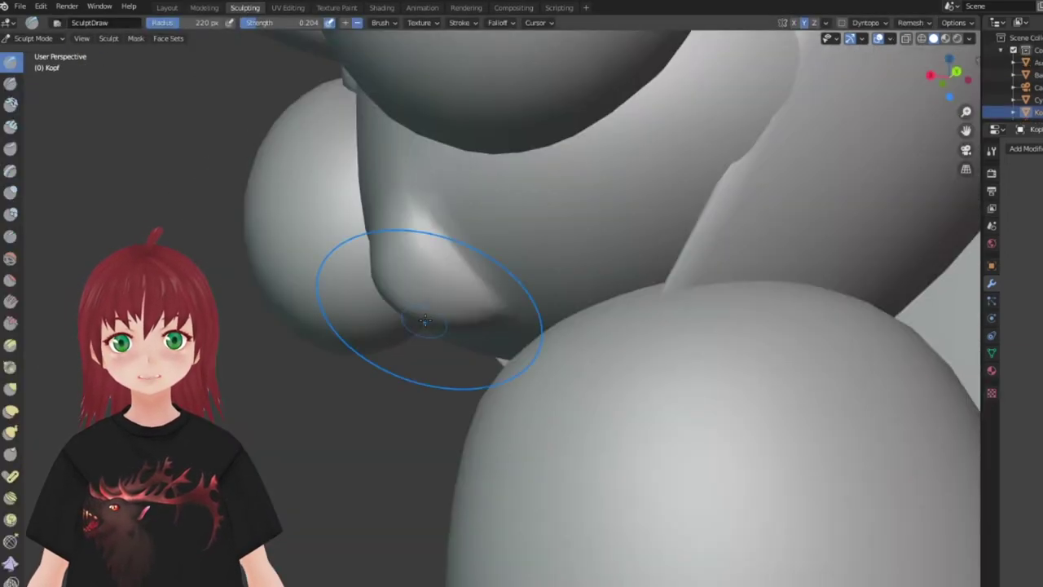
scroll(745, 237, "down", 4)
middle_click_drag(745, 237, 668, 196)
scroll(486, 257, "up", 4)
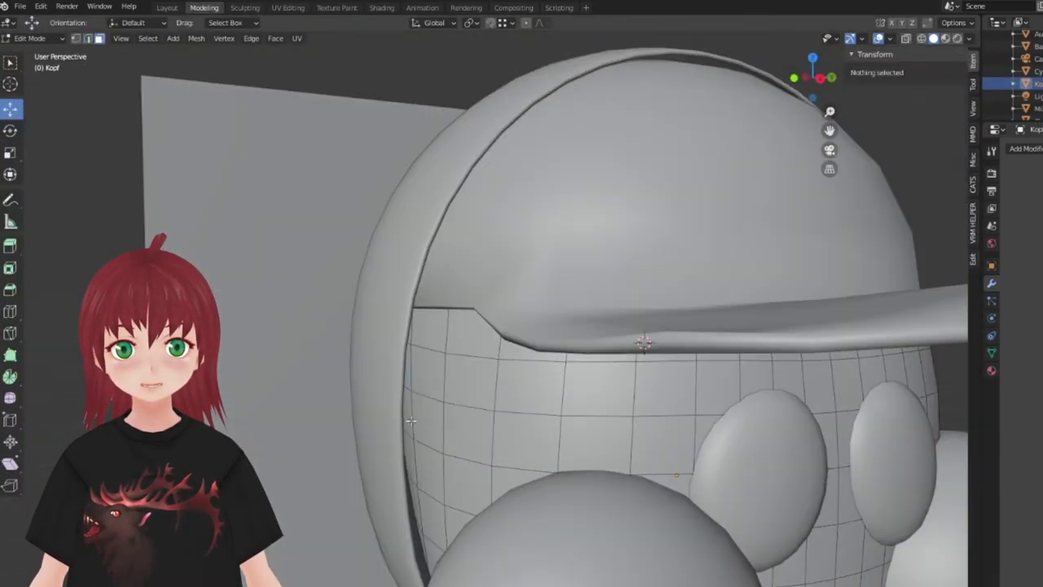
left_click(410, 421)
middle_click_drag(749, 405, 482, 484)
scroll(366, 421, "down", 3)
scroll(646, 484, "up", 3)
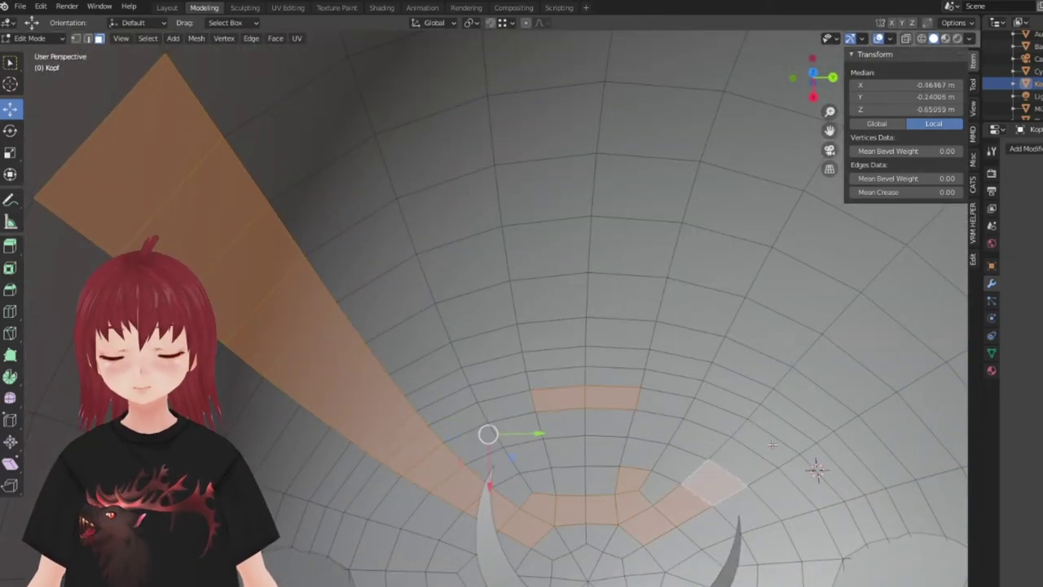
key("alt+a")
Step: Orbit and zoom around the head dome to inspect the faces to remove
scroll(608, 466, "up", 3)
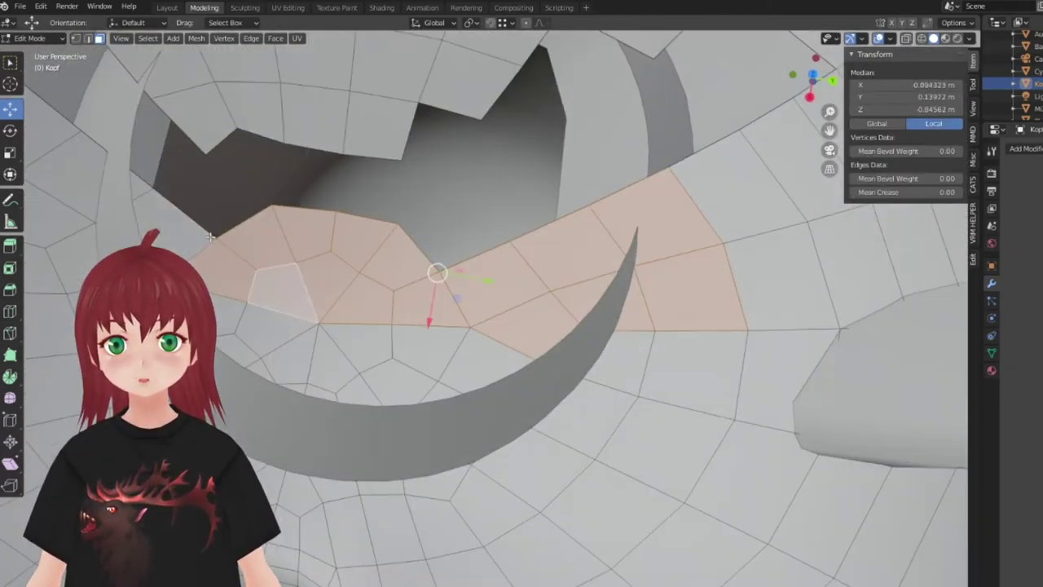
mouse_move(209, 236)
middle_mouse_down()
mouse_move(456, 309)
mouse_move(430, 405)
middle_mouse_up()
scroll(456, 309, "down", 4)
scroll(462, 308, "up", 4)
scroll(352, 164, "down", 4)
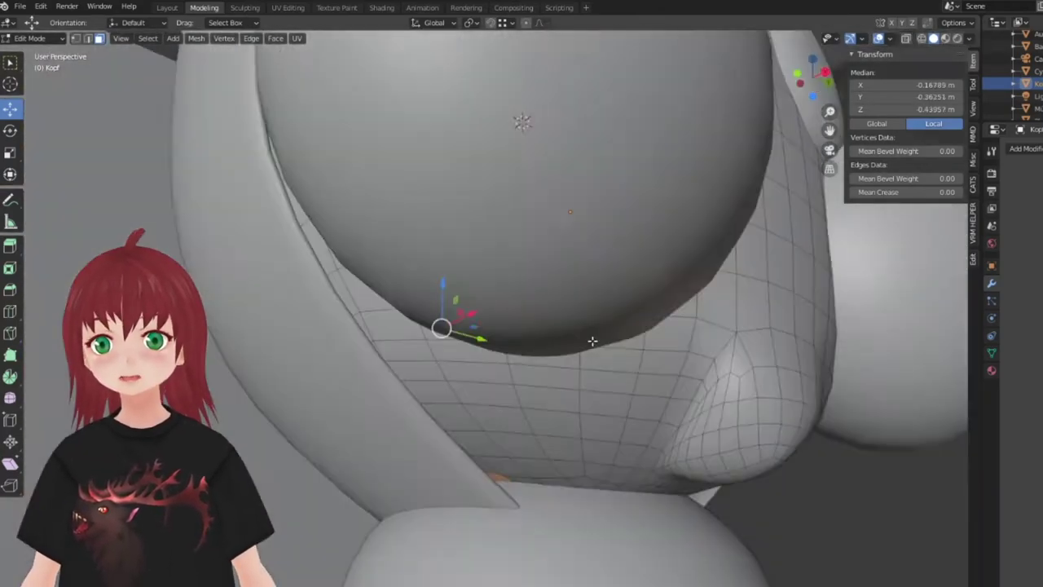
scroll(522, 244, "up", 4)
middle_click_drag(521, 244, 308, 392)
scroll(308, 392, "down", 5)
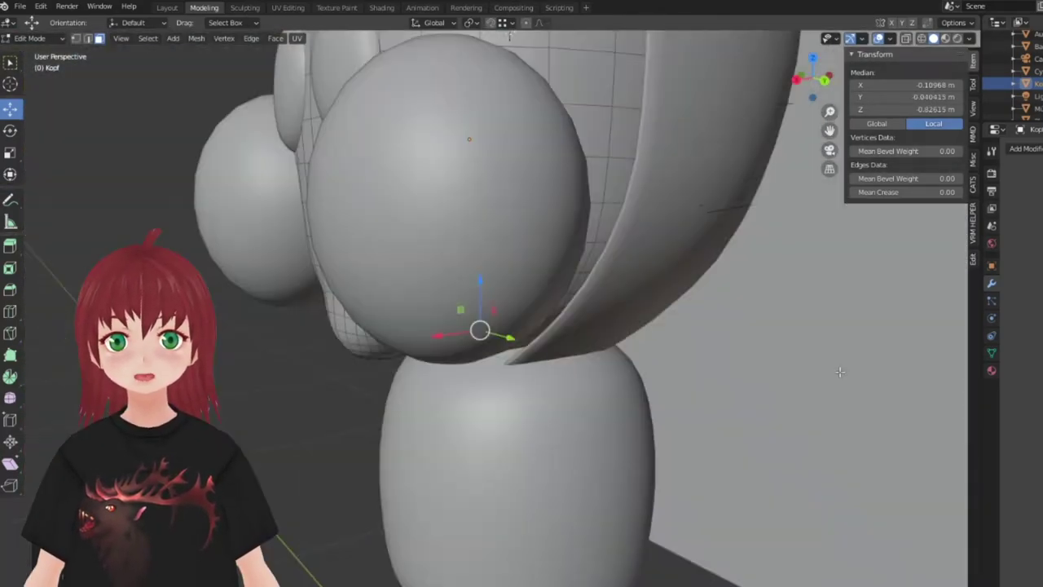
scroll(476, 231, "up", 4)
scroll(476, 232, "up", 3)
scroll(475, 231, "down", 1)
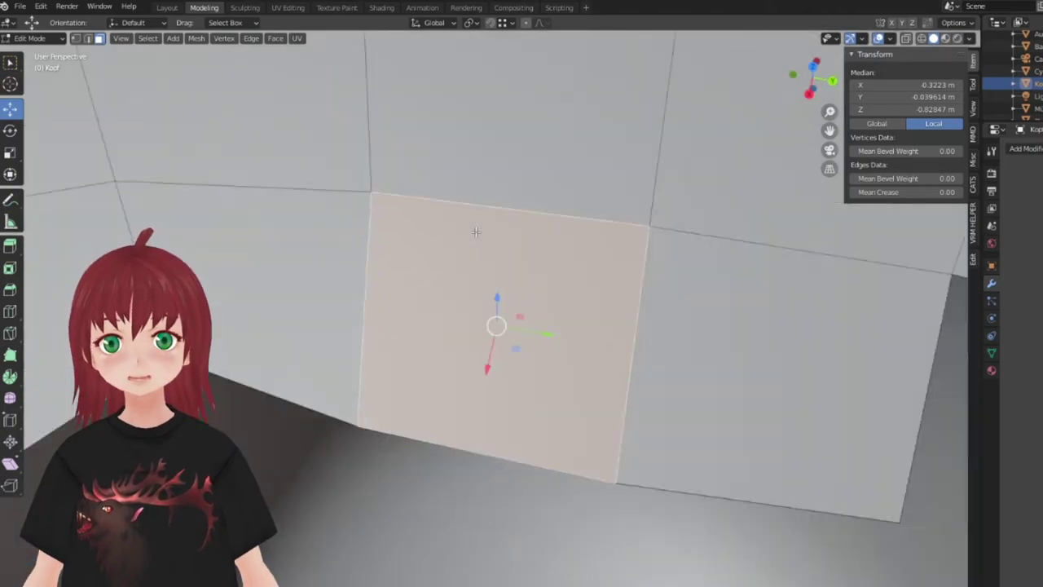
scroll(475, 231, "down", 5)
middle_click_drag(476, 231, 487, 40)
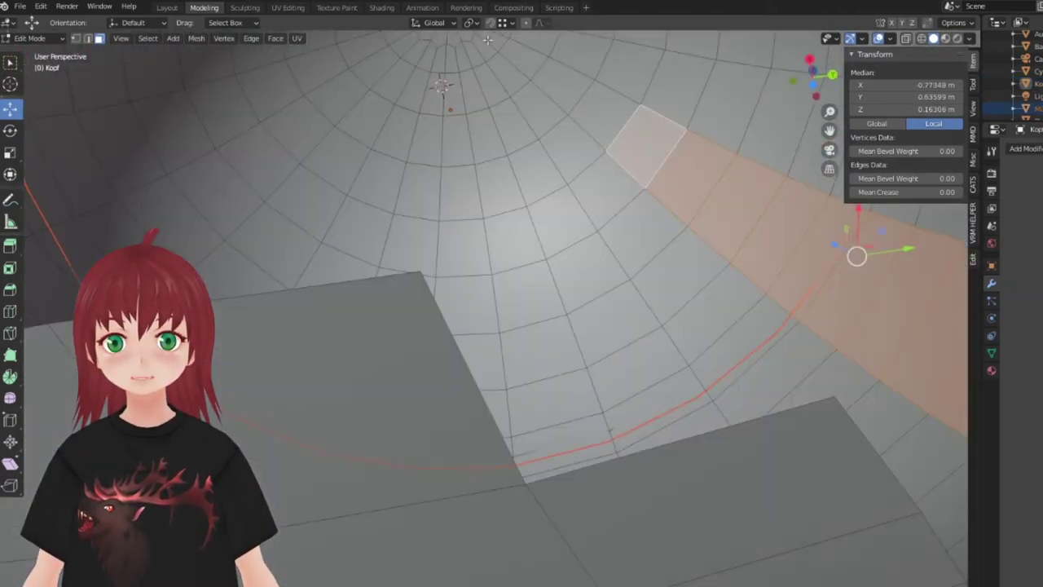
mouse_move(494, 102)
middle_mouse_down()
mouse_move(522, 245)
mouse_move(505, 204)
mouse_move(510, 307)
middle_mouse_up()
scroll(505, 204, "down", 5)
scroll(497, 188, "up", 6)
Step: Delete the selected cap faces and the ring of edges, opening the cap's side
left_click(498, 188)
scroll(498, 188, "down", 5)
scroll(510, 307, "up", 3)
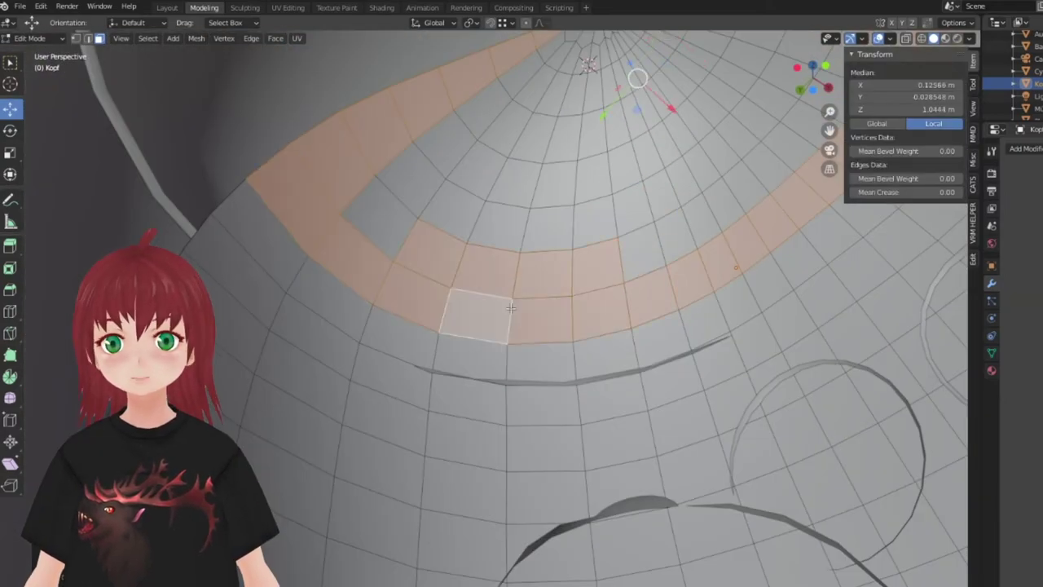
scroll(598, 177, "down", 5)
scroll(489, 187, "up", 5)
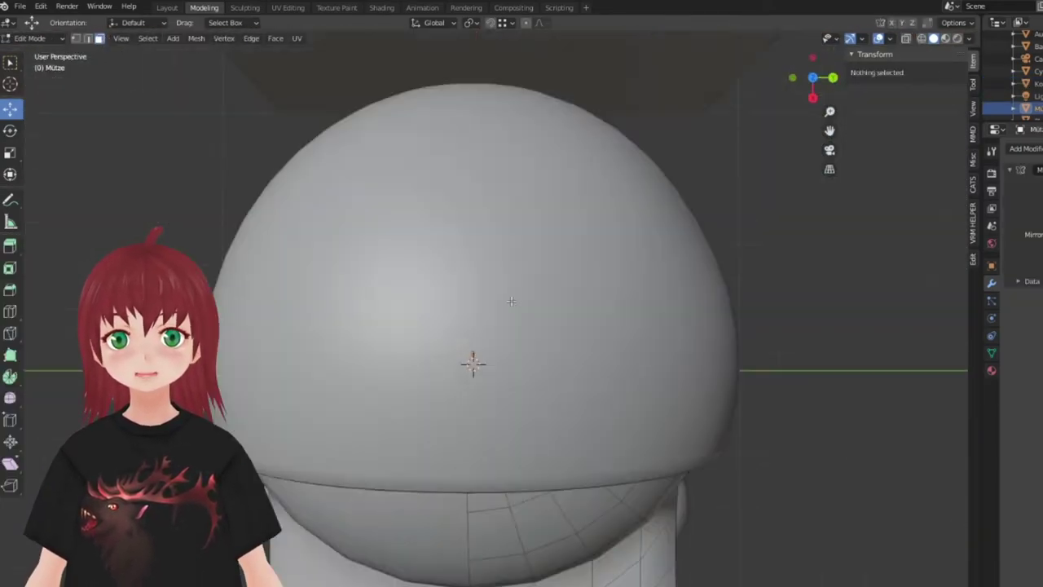
left_click(473, 277)
scroll(484, 324, "up", 2)
key("x")
left_click(350, 132)
scroll(361, 331, "down", 5)
scroll(514, 196, "up", 4)
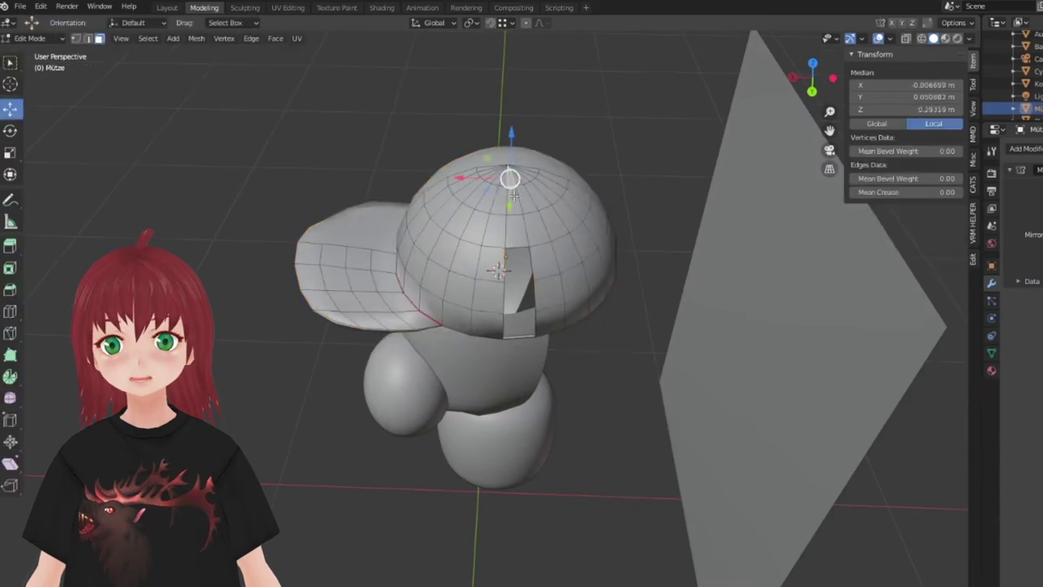
left_click(531, 377)
middle_click_drag(531, 377, 456, 309)
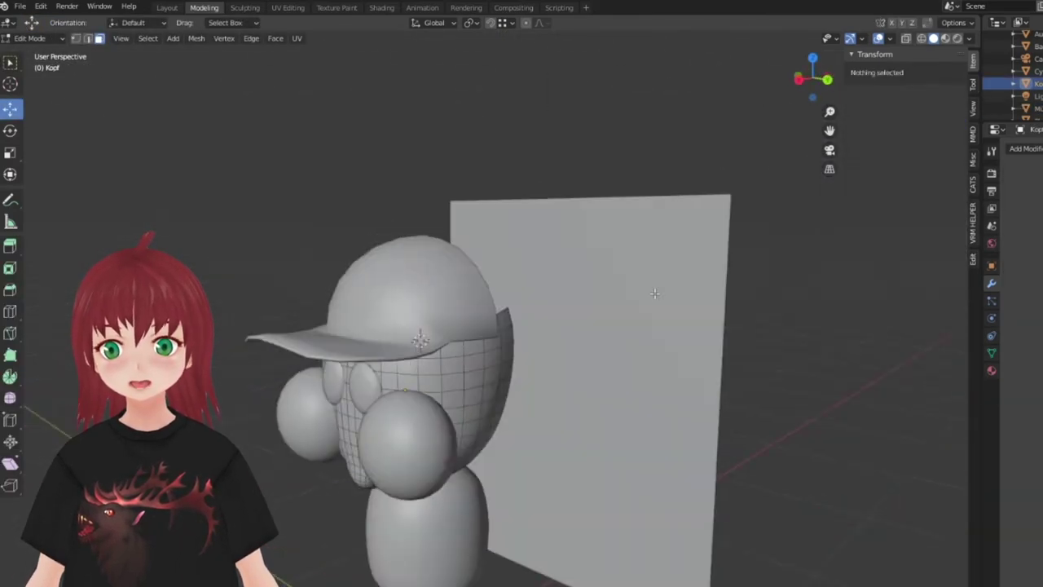
Step: Return to Object Mode and select the hollow sphere behind the head
key("Tab")
left_click(424, 310)
middle_click_drag(429, 342, 679, 383)
scroll(546, 515, "up", 5)
left_click(546, 515)
scroll(553, 486, "down", 4)
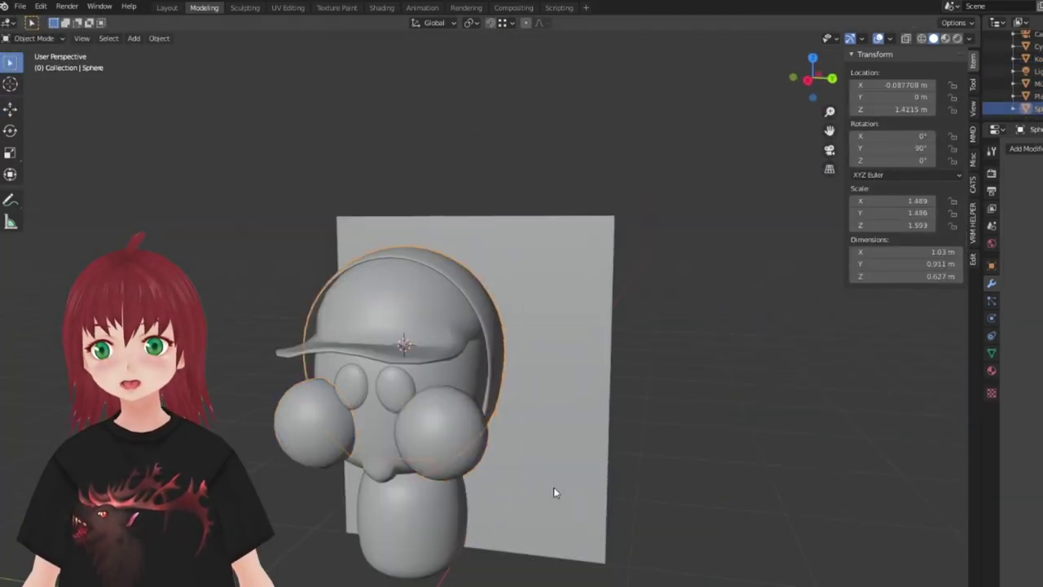
mouse_move(553, 487)
middle_mouse_down()
mouse_move(389, 360)
mouse_move(533, 422)
middle_mouse_up()
scroll(545, 414, "up", 3)
scroll(575, 478, "up", 3)
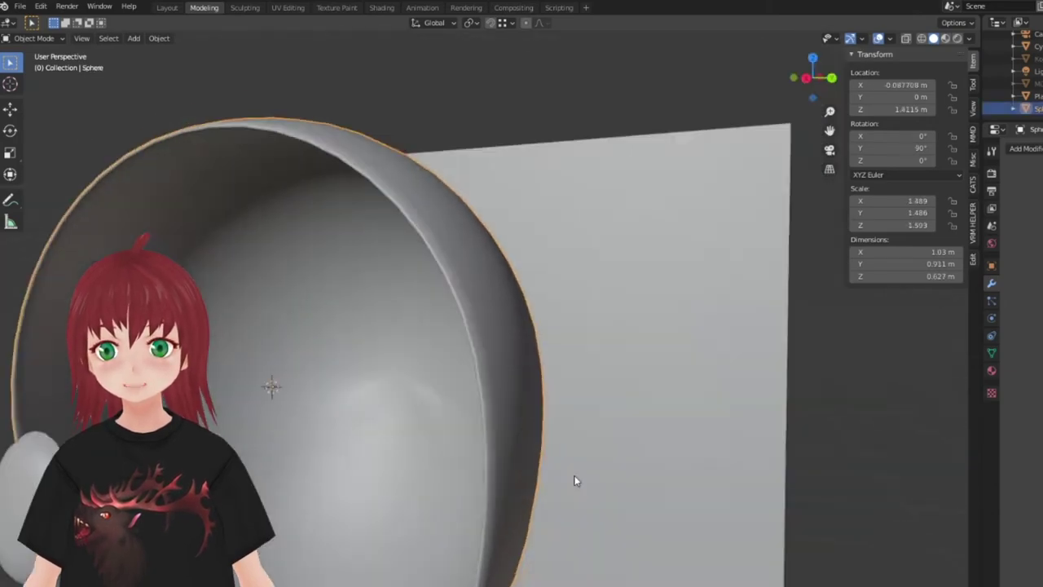
Step: Inspect the sphere's hollow side in Edit Mode, then frame the whole sphere in view
key("Tab")
middle_click_drag(558, 479, 432, 350)
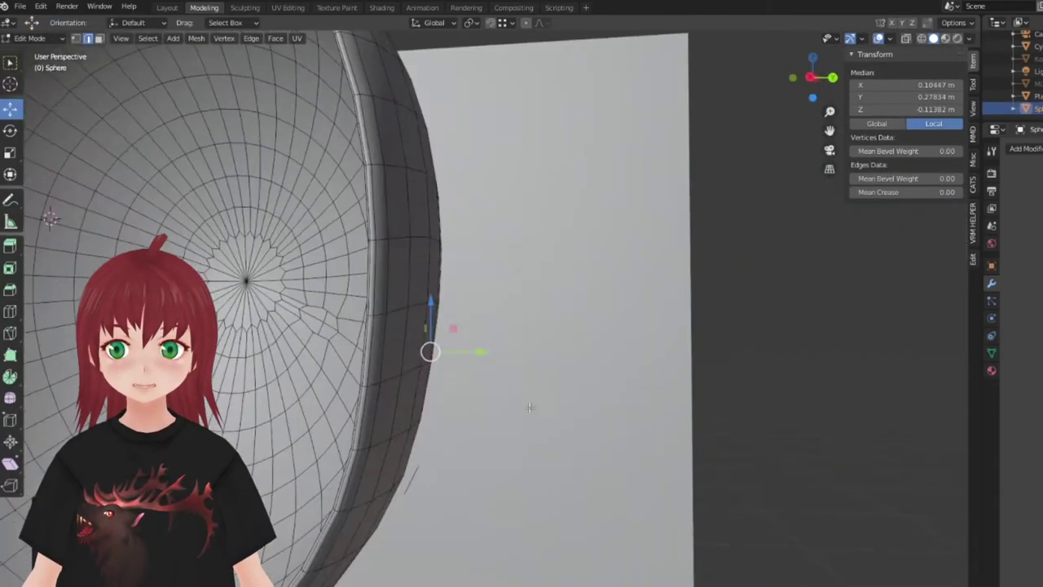
scroll(432, 350, "up", 2)
key("alt+a")
mouse_move(489, 456)
middle_mouse_down()
mouse_move(373, 383)
mouse_move(359, 392)
middle_mouse_up()
key("ctrl+z")
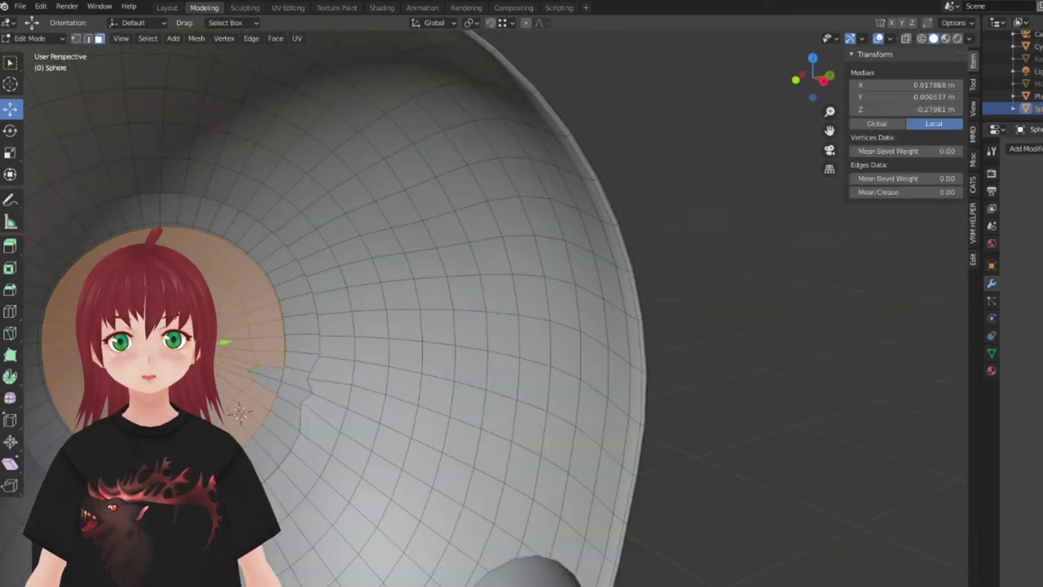
middle_click_drag(210, 413, 396, 384)
left_click(442, 391)
key("KP_Decimal")
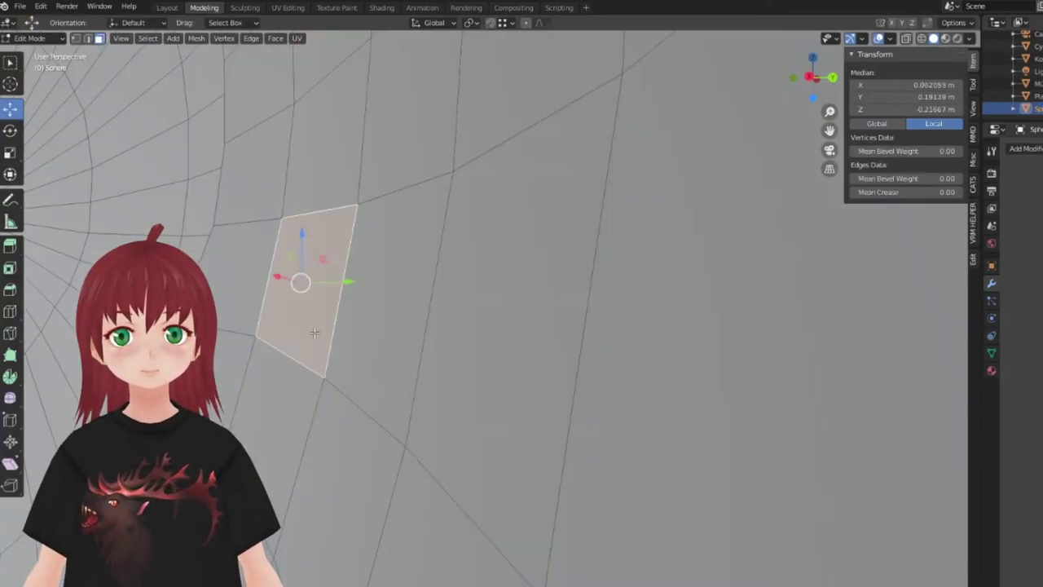
key("alt+a")
key("Tab")
key("KP_Decimal")
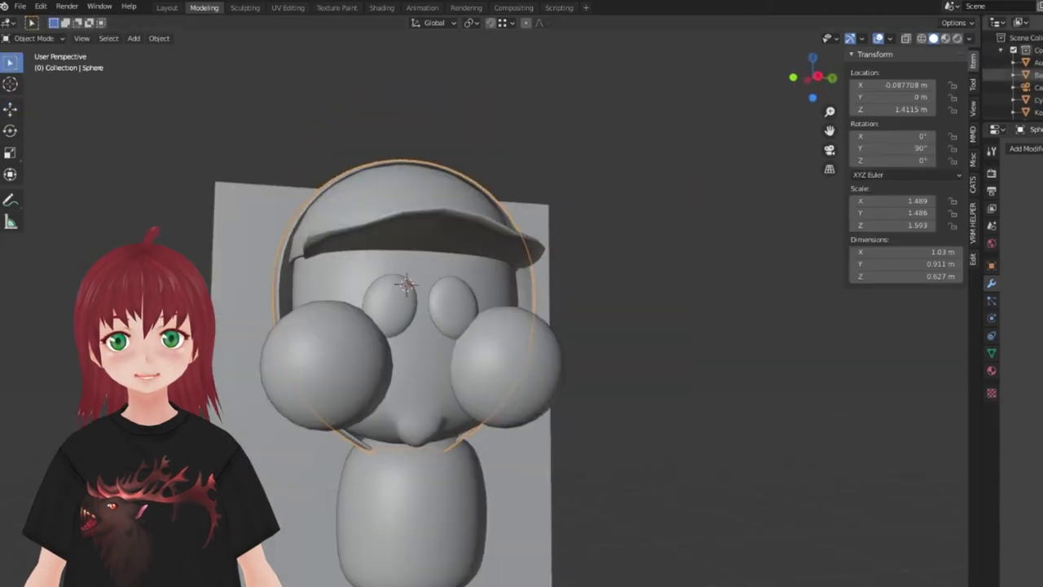
middle_click_drag(537, 285, 542, 319)
Step: Undo the stray change with Edit > Undo and switch to editing the cap mesh
left_click(52, 19)
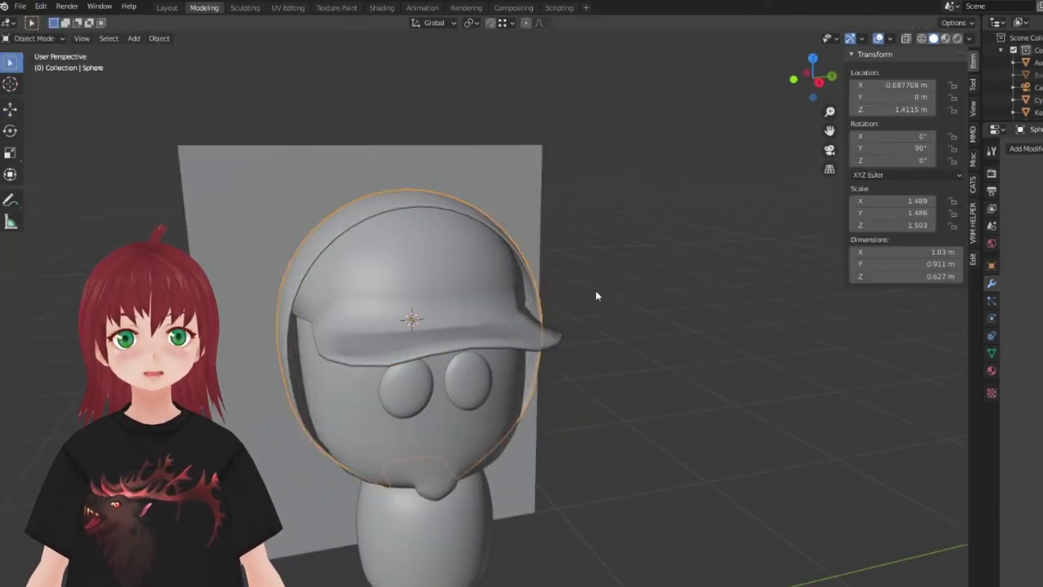
scroll(455, 357, "up", 3)
middle_click_drag(454, 356, 511, 349)
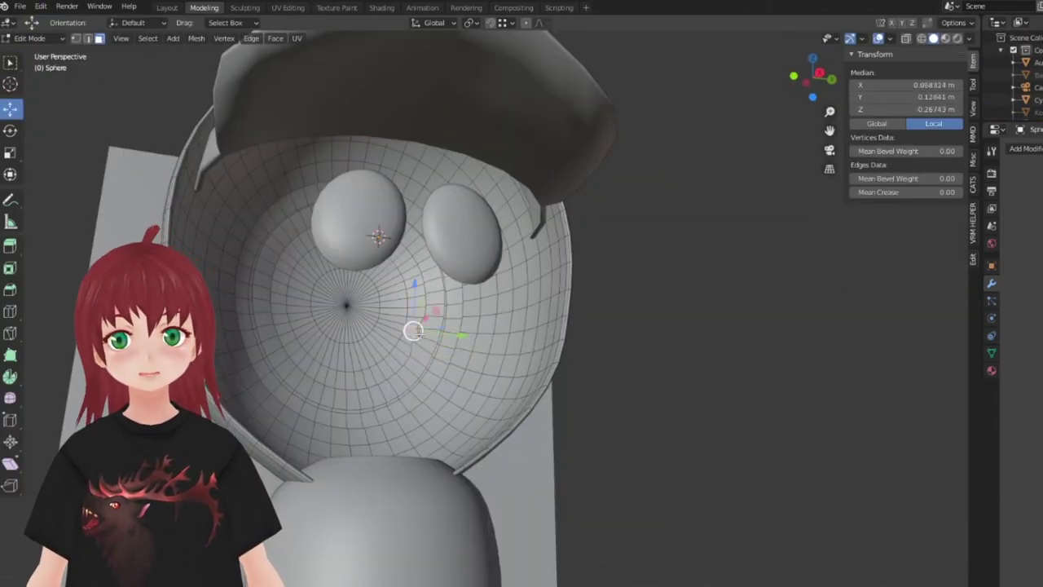
scroll(413, 330, "down", 4)
middle_click_drag(408, 342, 256, 356)
key("alt+q")
scroll(342, 351, "up", 5)
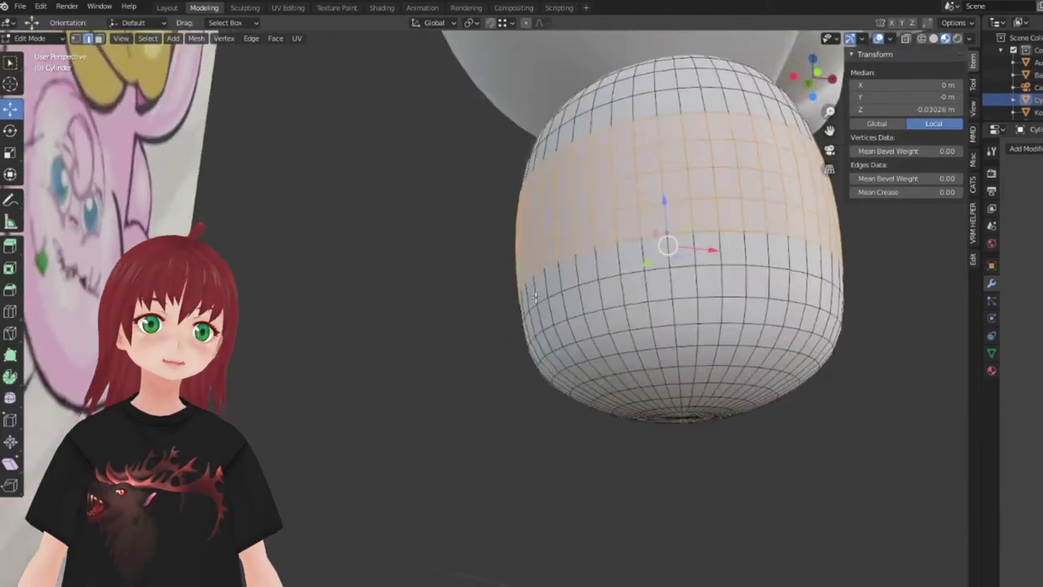
Step: Add a new sphere and scale it down to a smaller size
key("shift+a")
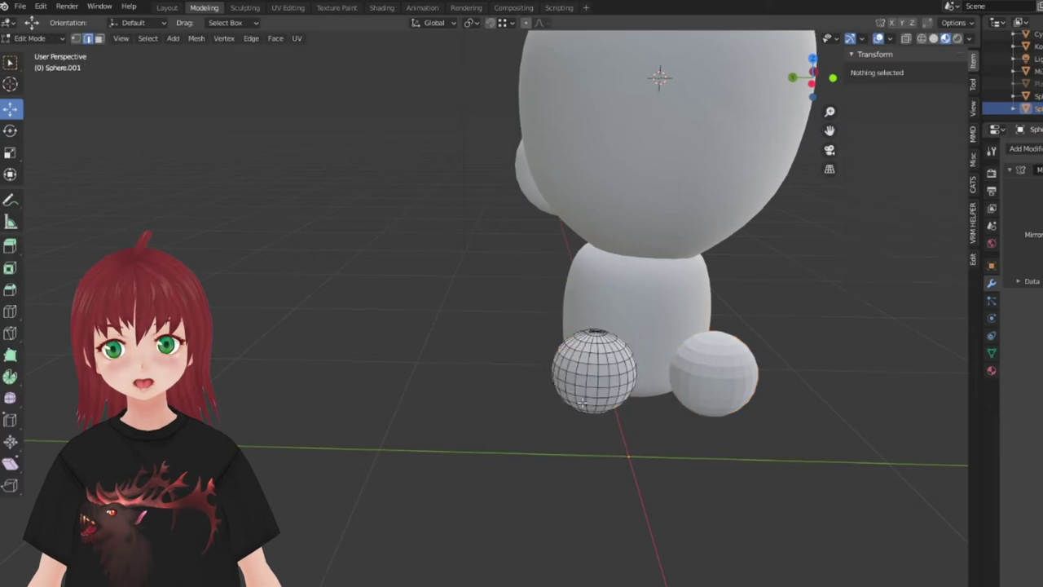
key("a")
key("s")
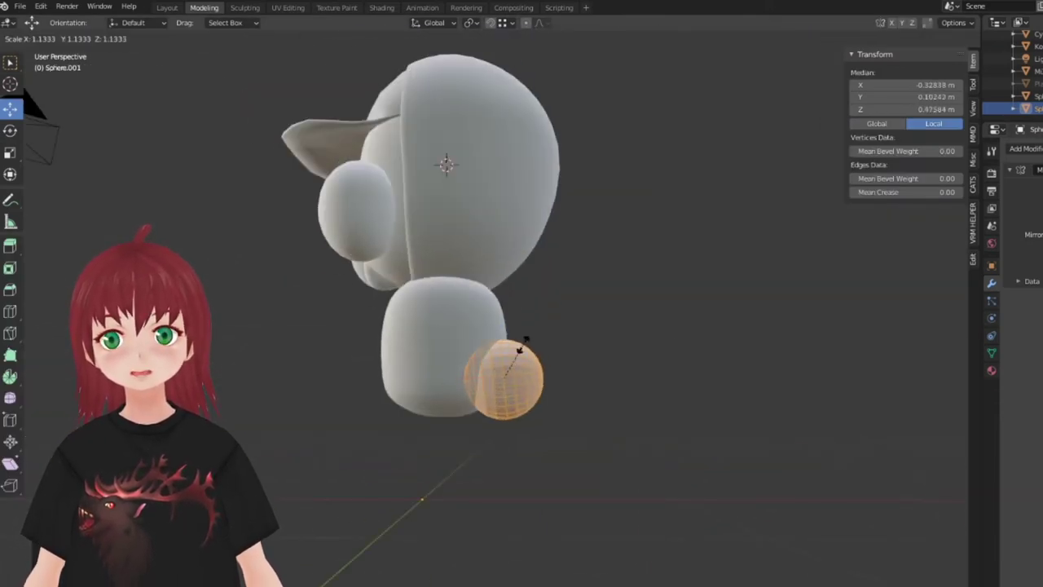
left_click(526, 340)
key("Tab")
right_click(559, 339)
left_click(559, 339)
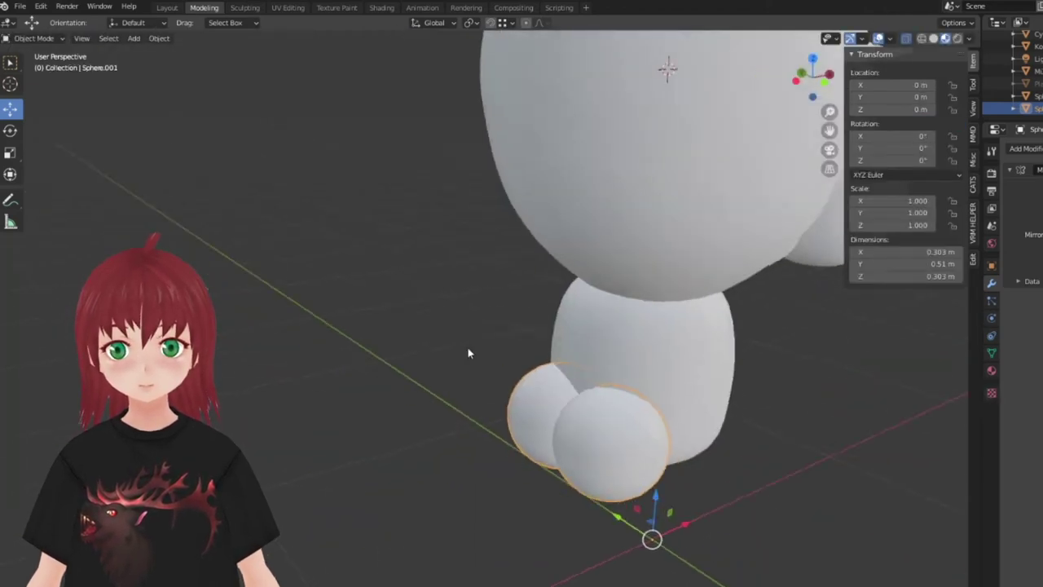
Step: In Edit Mode, select all the small sphere's geometry, cancel a move, and deselect it
key("Tab")
left_click_drag(551, 506, 483, 422)
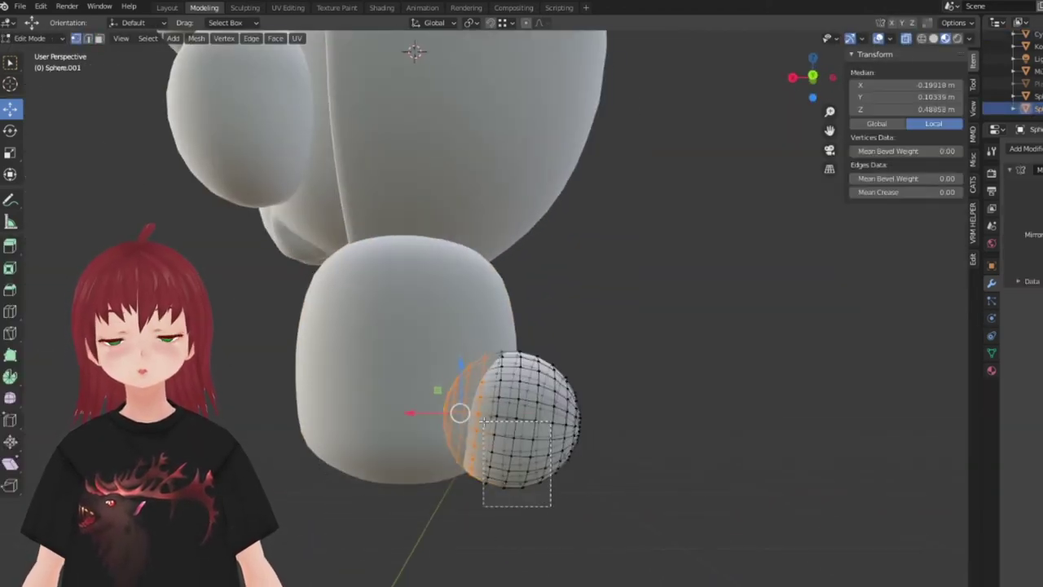
middle_click_drag(432, 411, 559, 337)
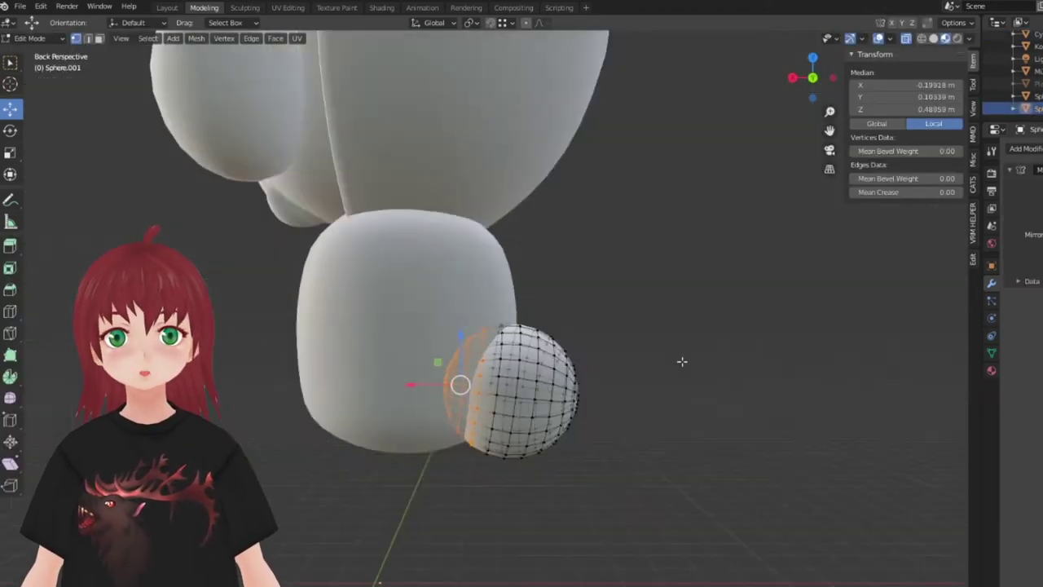
key("a")
key("g")
right_click(473, 370)
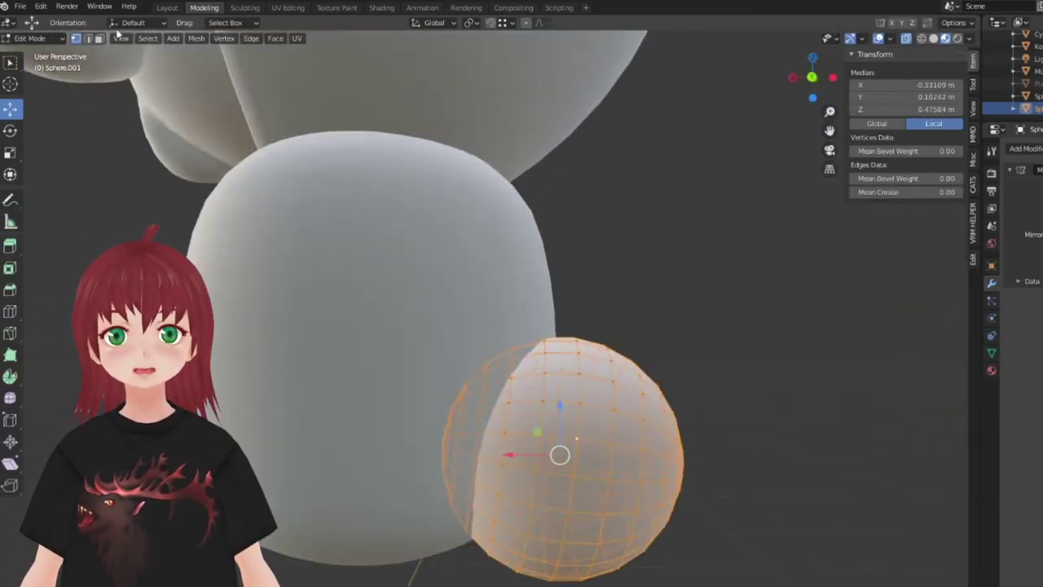
scroll(559, 440, "up", 5)
key("alt+a")
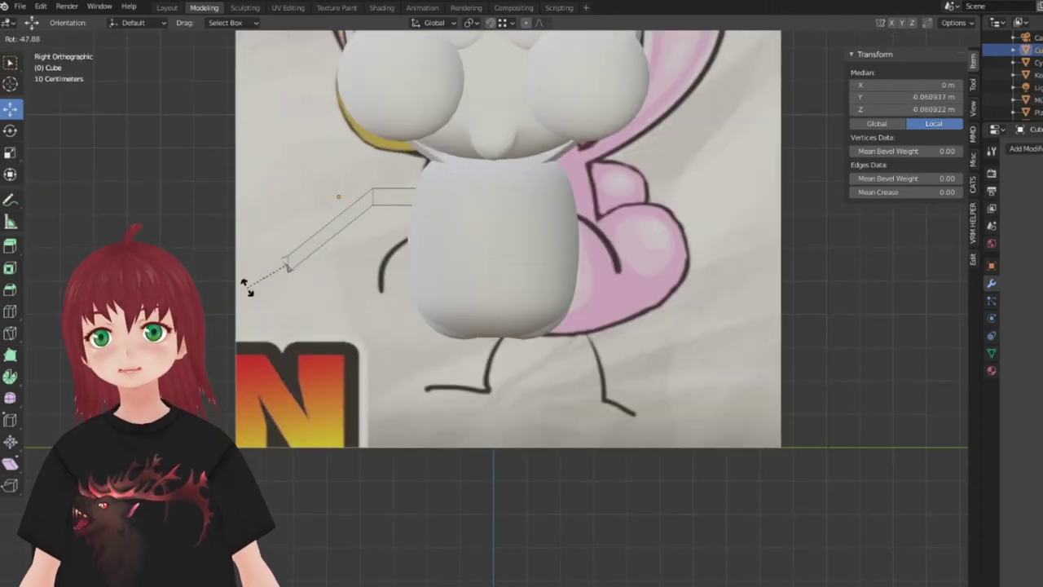
Step: Adjust the arm's end vertex, smooth it with Ctrl+2 subdivision, and add a Mirror modifier
left_click_drag(340, 231, 341, 251)
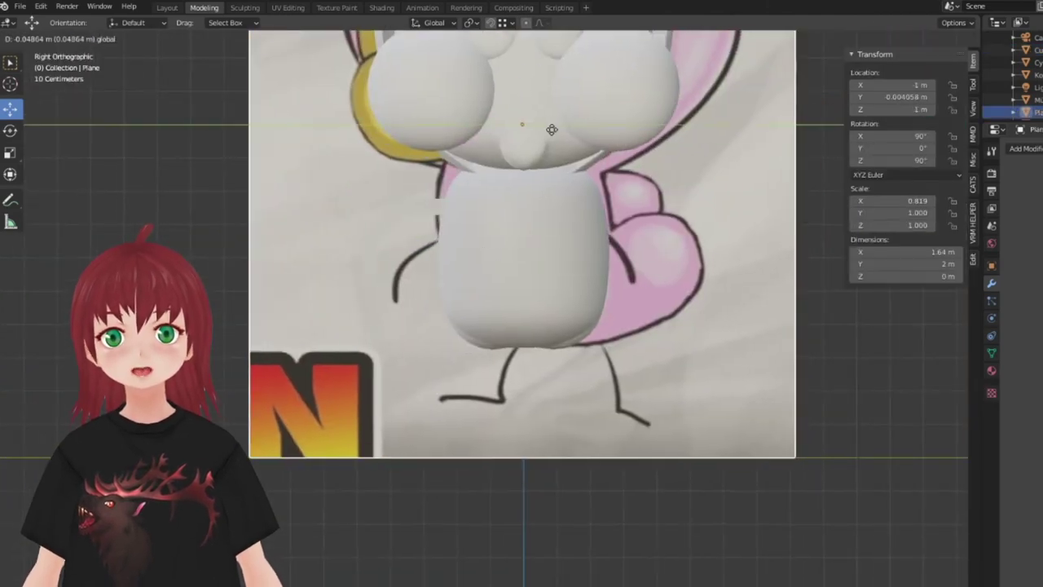
middle_click_drag(367, 206, 451, 312)
key("ctrl+2")
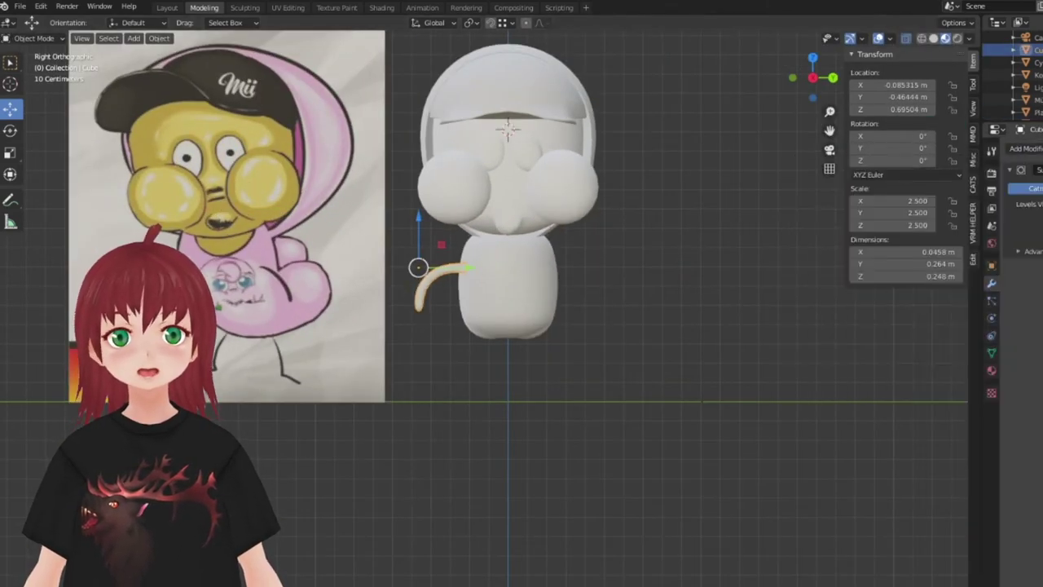
scroll(478, 289, "up", 3)
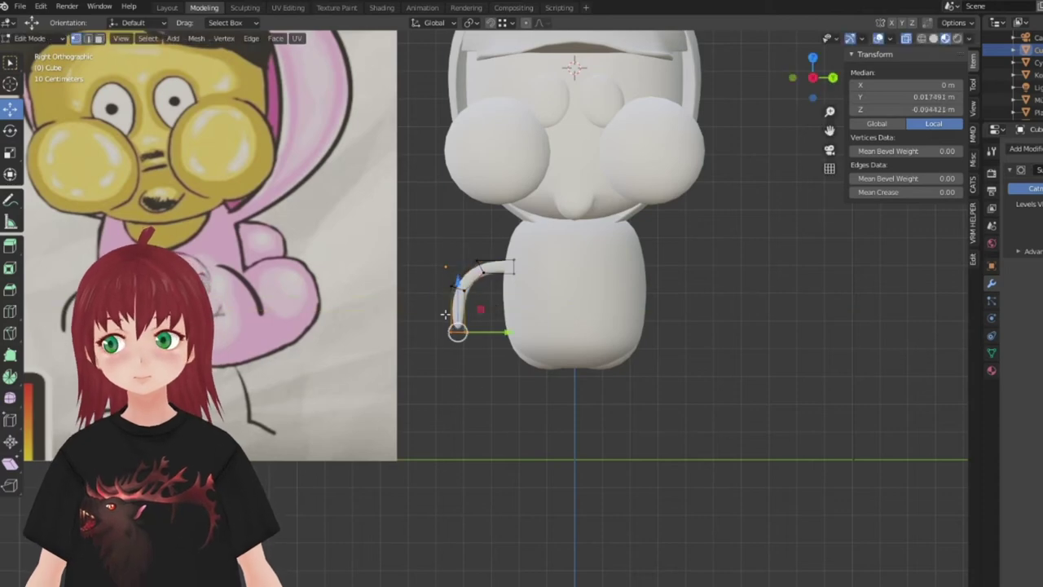
left_click(891, 272)
mouse_move(892, 272)
middle_mouse_down()
mouse_move(672, 417)
mouse_move(763, 311)
mouse_move(699, 466)
middle_mouse_up()
key("KP_3")
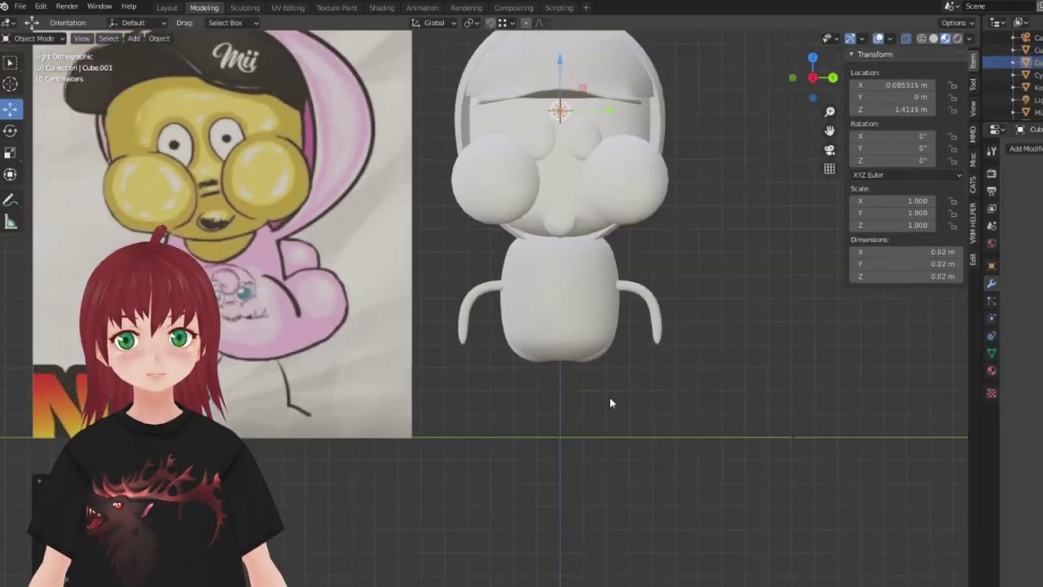
scroll(609, 397, "up", 2)
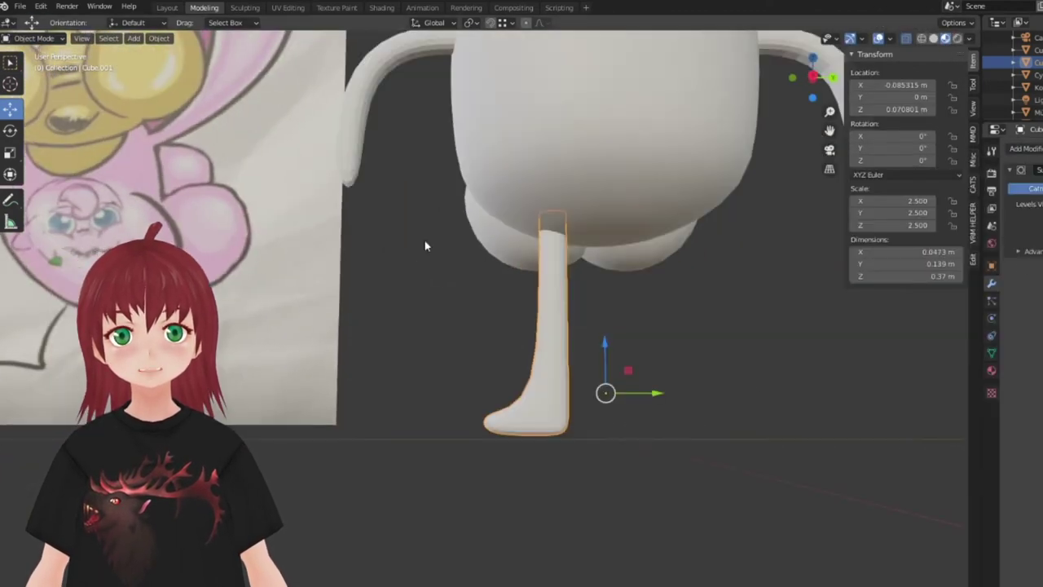
Step: Shape the leg in Edit Mode, cancelling a stray move and repositioning its vertices in front view
key("Tab")
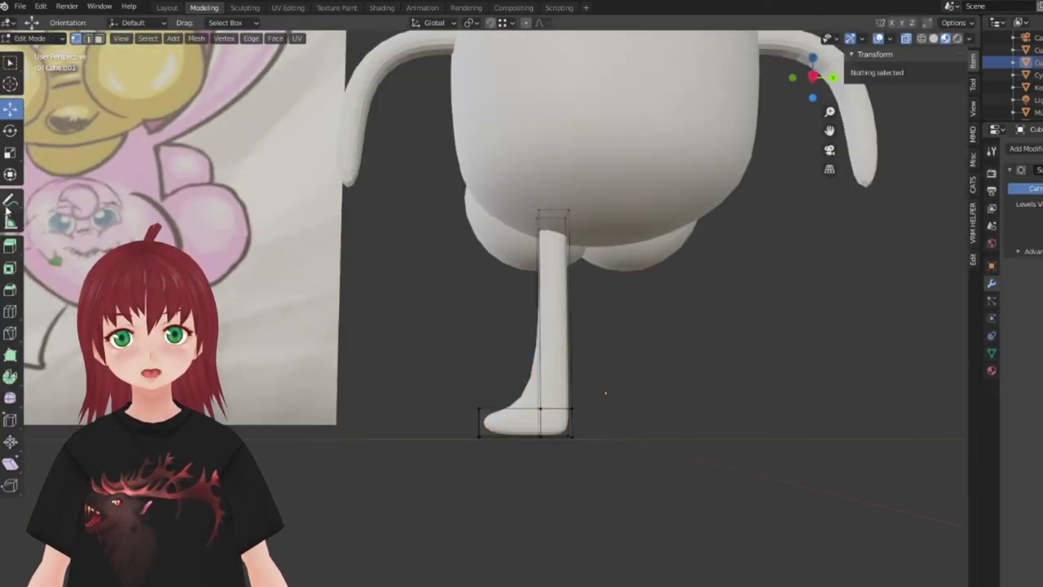
scroll(544, 394, "down", 3)
key("Tab")
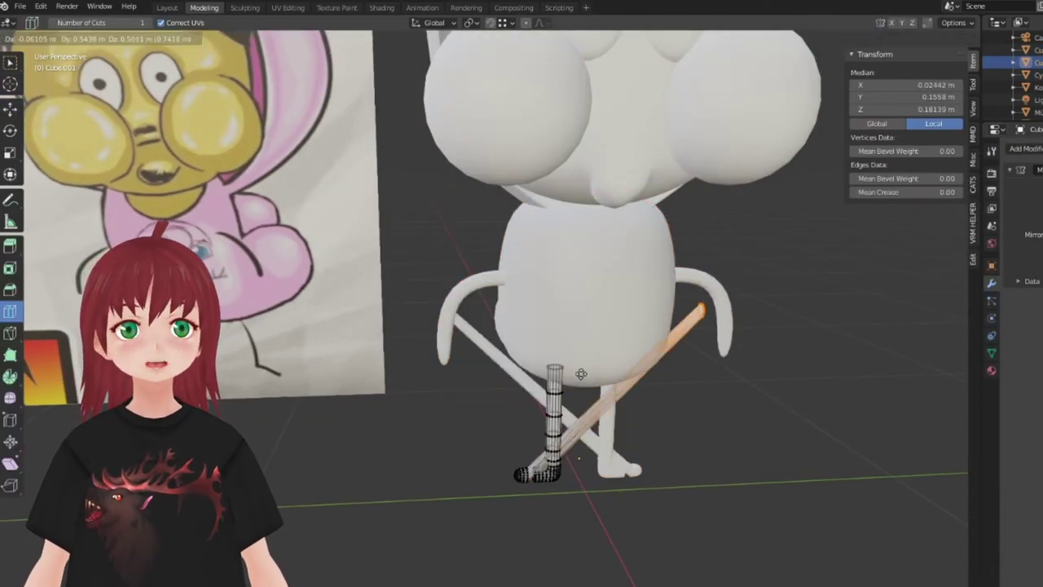
key("Escape")
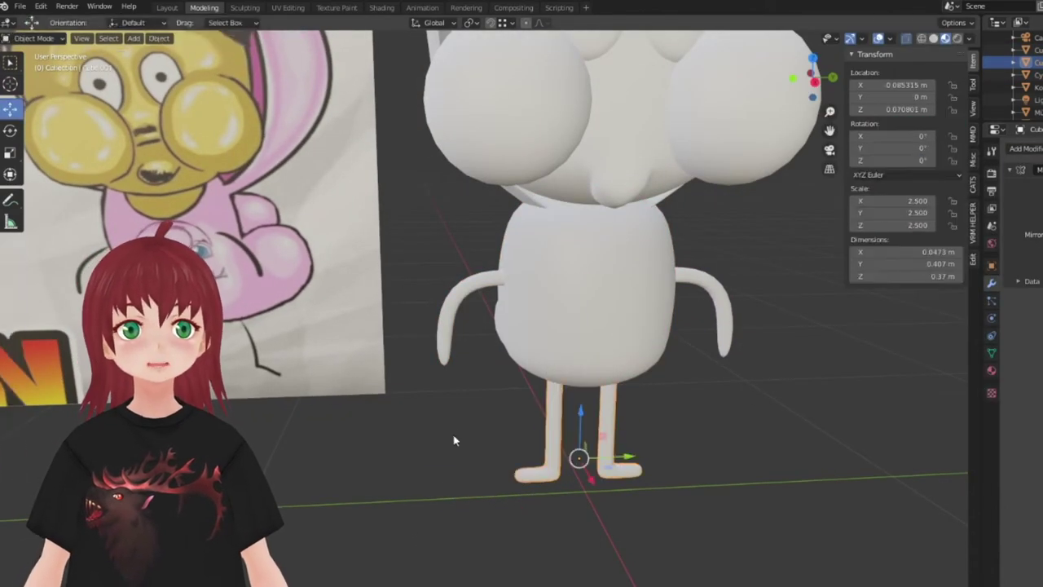
middle_click_drag(619, 326, 792, 364)
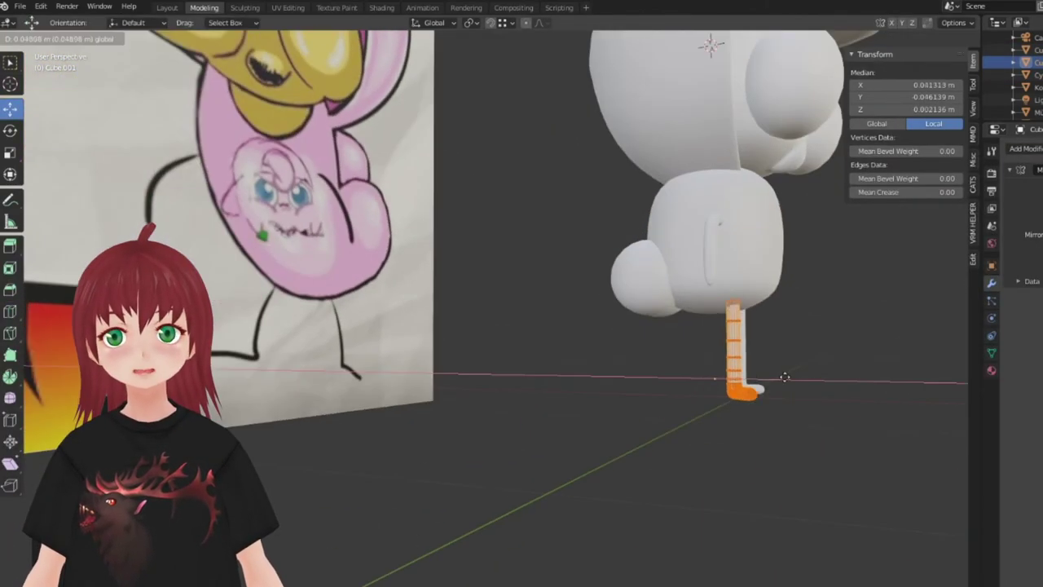
key("Tab")
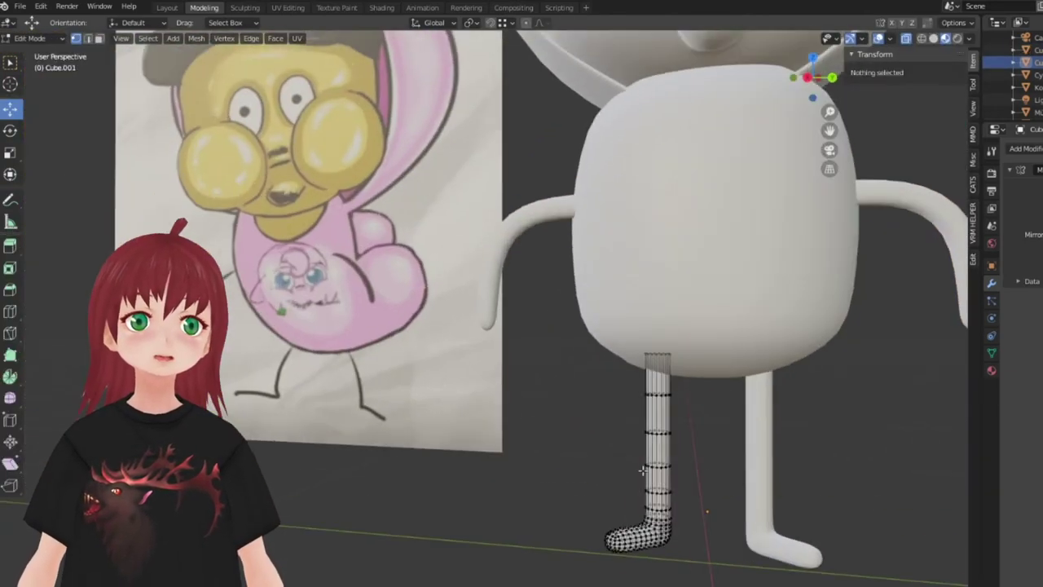
middle_click_drag(715, 489, 457, 342)
key("g")
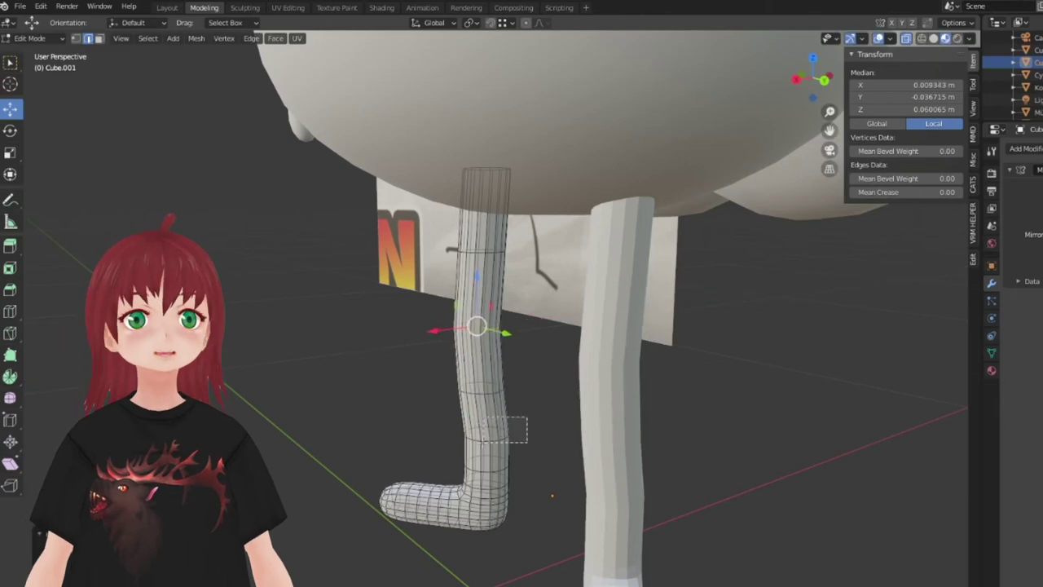
key("KP_1")
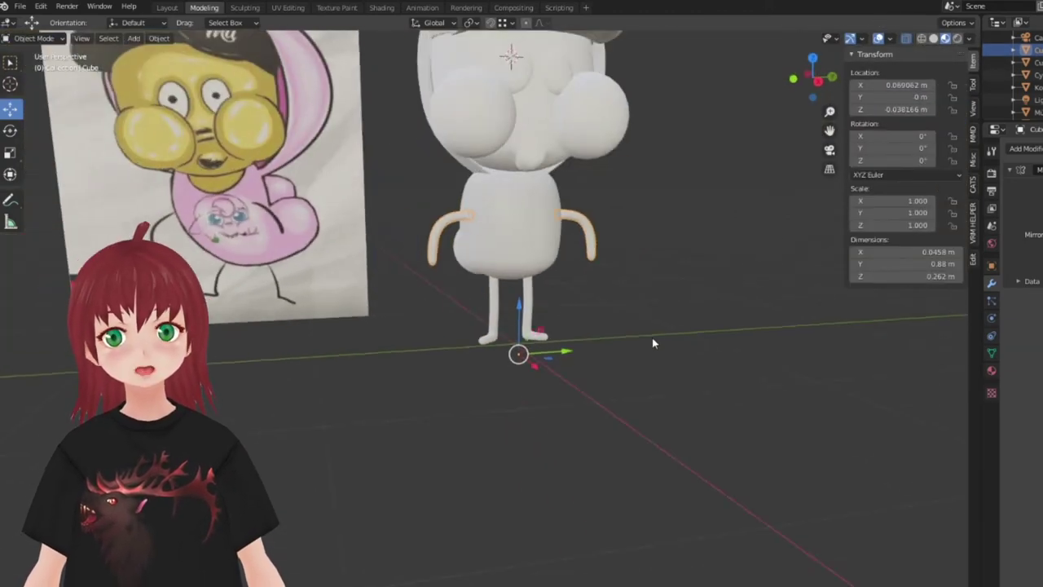
Step: Bake the mesh maps and drop the Plastic Matte material onto the character as a yellow fill
middle_click_drag(632, 346, 578, 262)
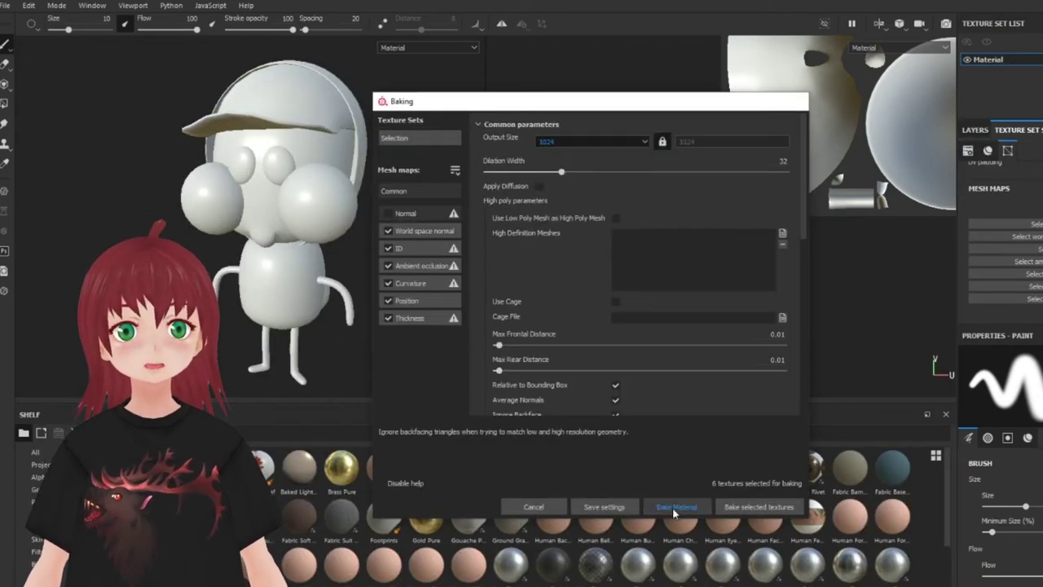
left_click(675, 507)
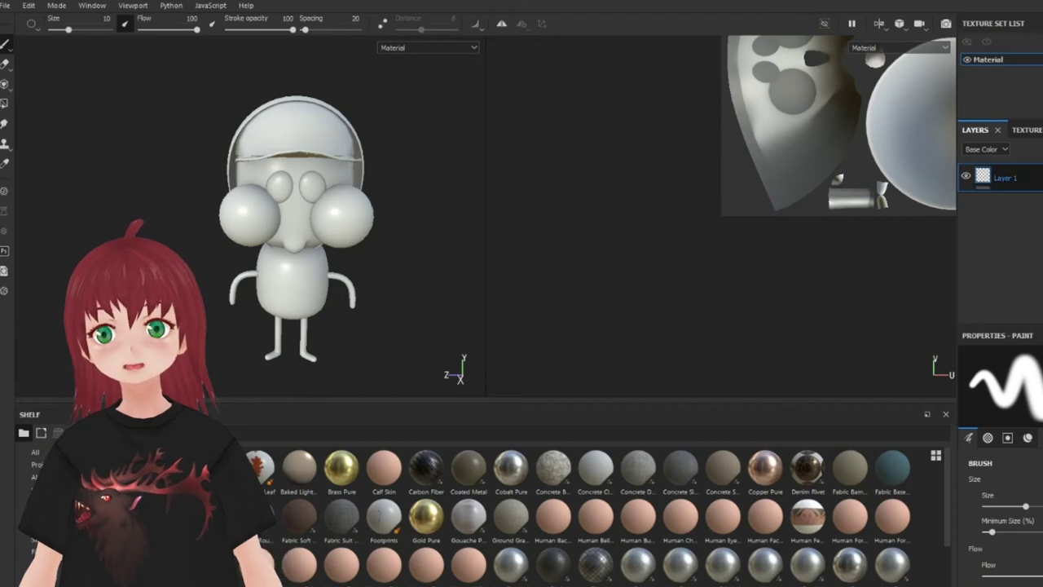
scroll(570, 505, "down", 5)
left_click_drag(383, 542, 294, 244)
Step: Set the fill colour to yellow and add a black mask filled by polygon
left_click(1029, 393)
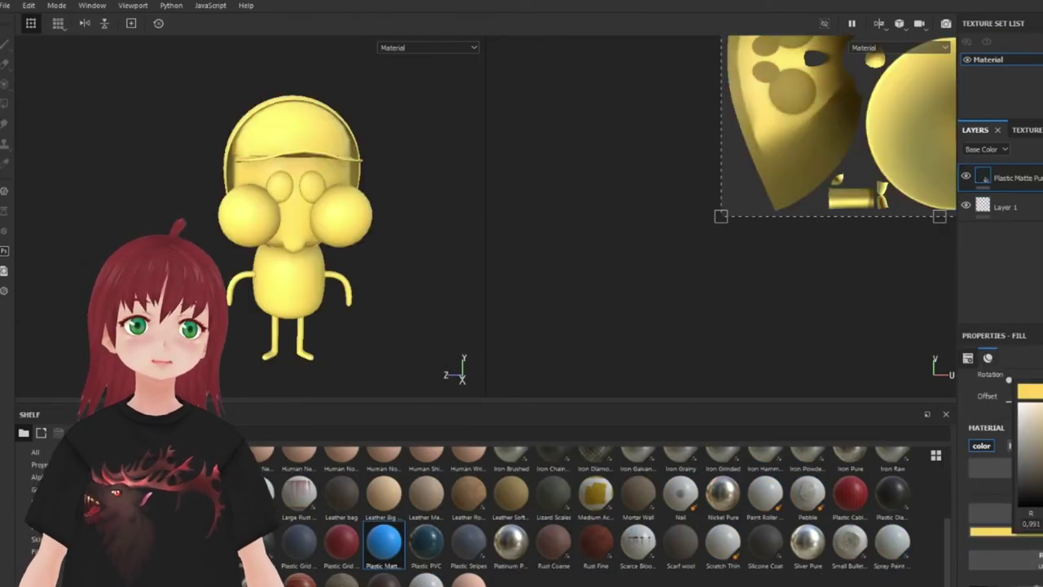
left_click(1032, 548)
key("4")
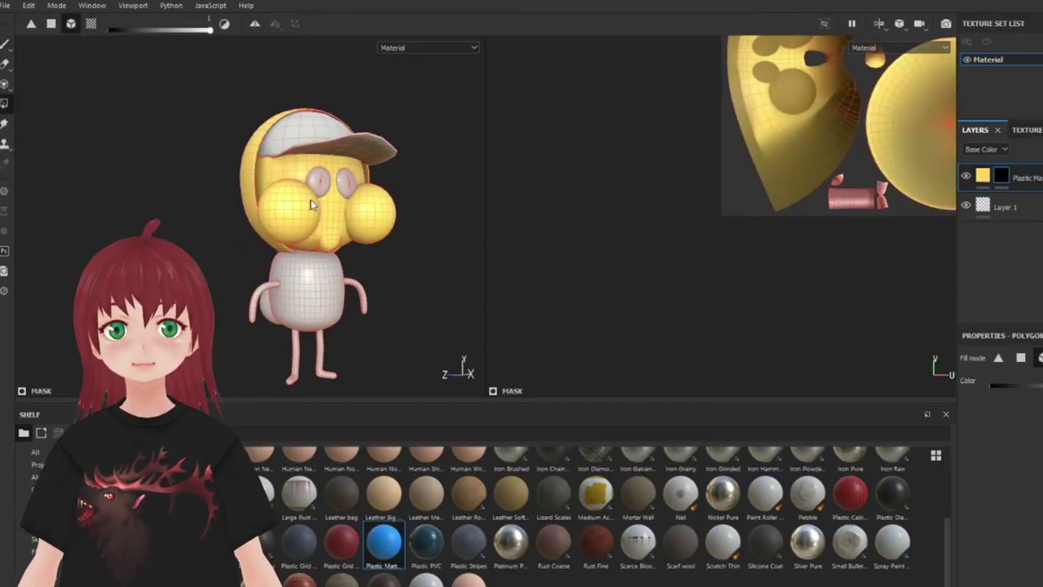
left_click(309, 202)
Step: Create a new folder named Hoody
scroll(671, 237, "down", 1)
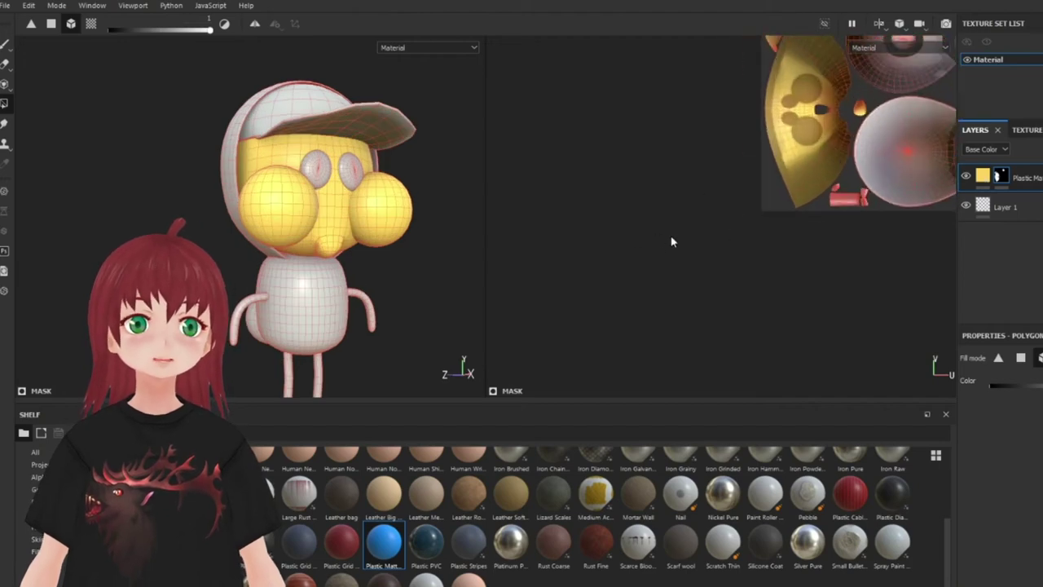
type("oody")
key("Return")
Step: Add a Plastic Matte fill layer for the hoodie and adjust its colour
left_click_drag(383, 542, 297, 119)
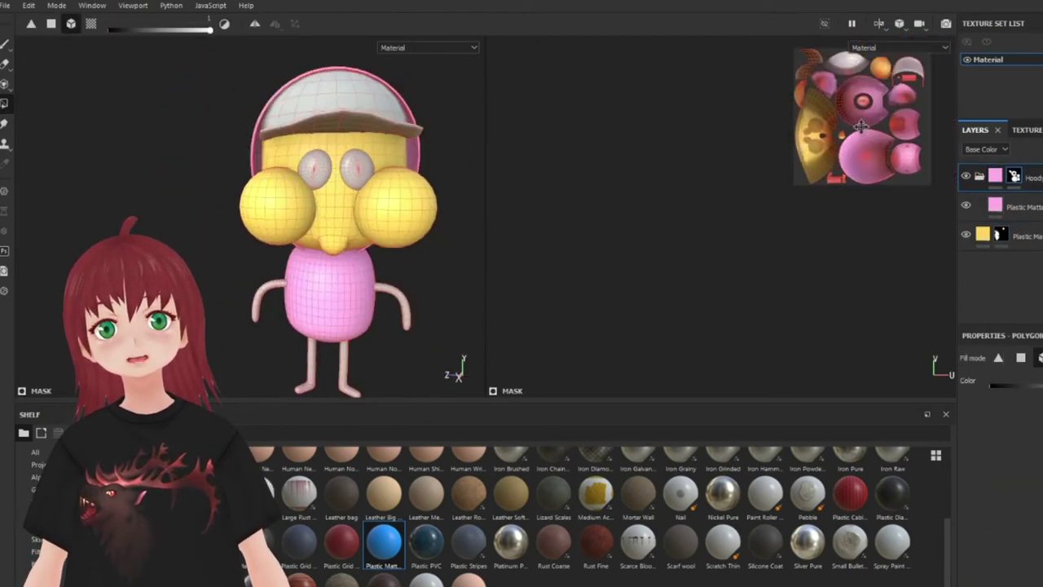
scroll(298, 118, "up", 5)
left_click(1003, 206)
left_click_drag(1016, 489, 1037, 256)
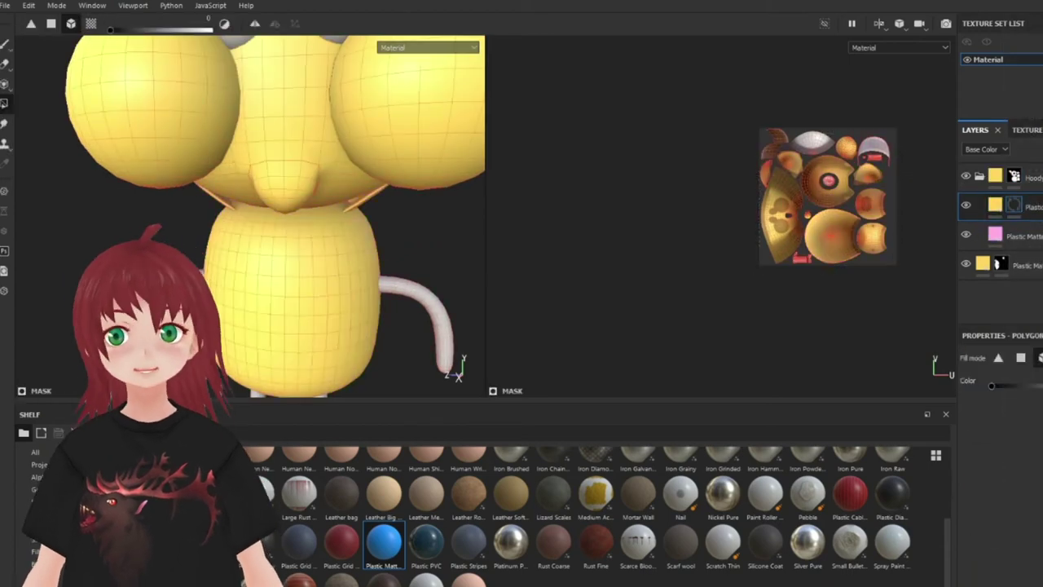
Step: Paint yellow on the layer mask along the hoodie's neck edge, then undo it
key("1")
scroll(593, 255, "up", 5)
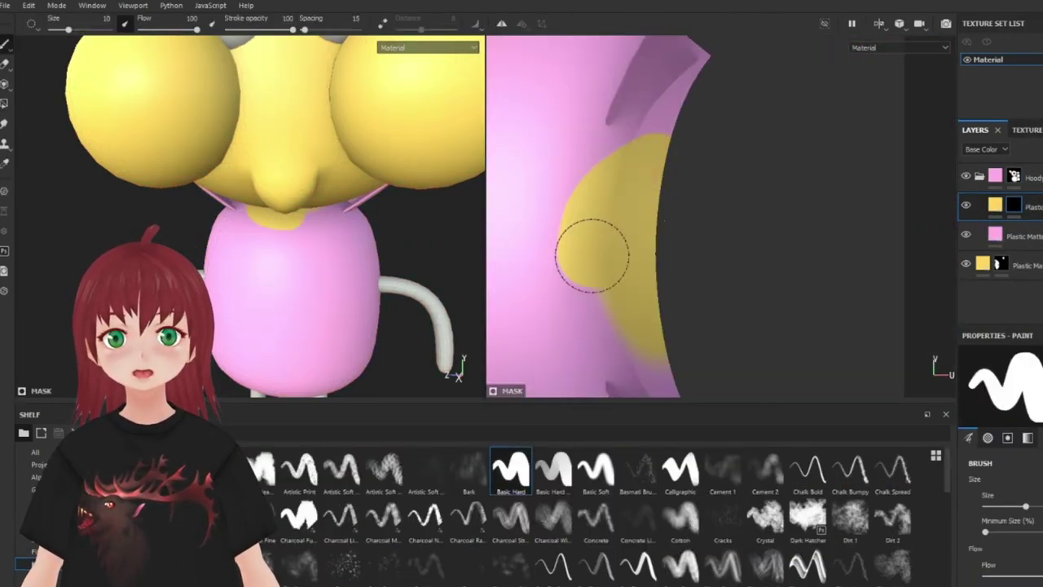
left_click_drag(592, 255, 576, 185)
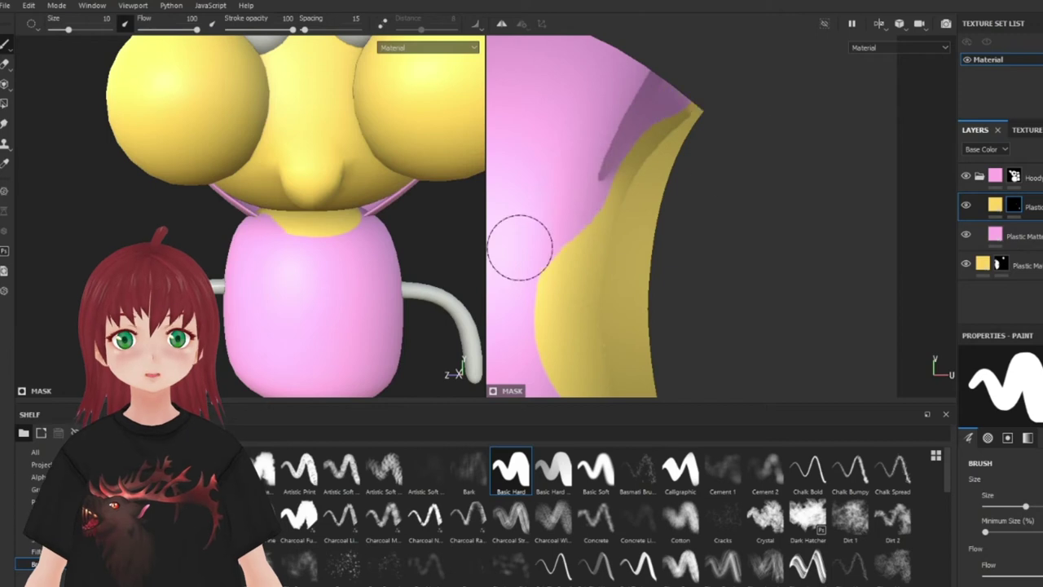
mouse_move(690, 186)
middle_mouse_down()
mouse_move(548, 172)
mouse_move(639, 261)
middle_mouse_up()
key("ctrl+z")
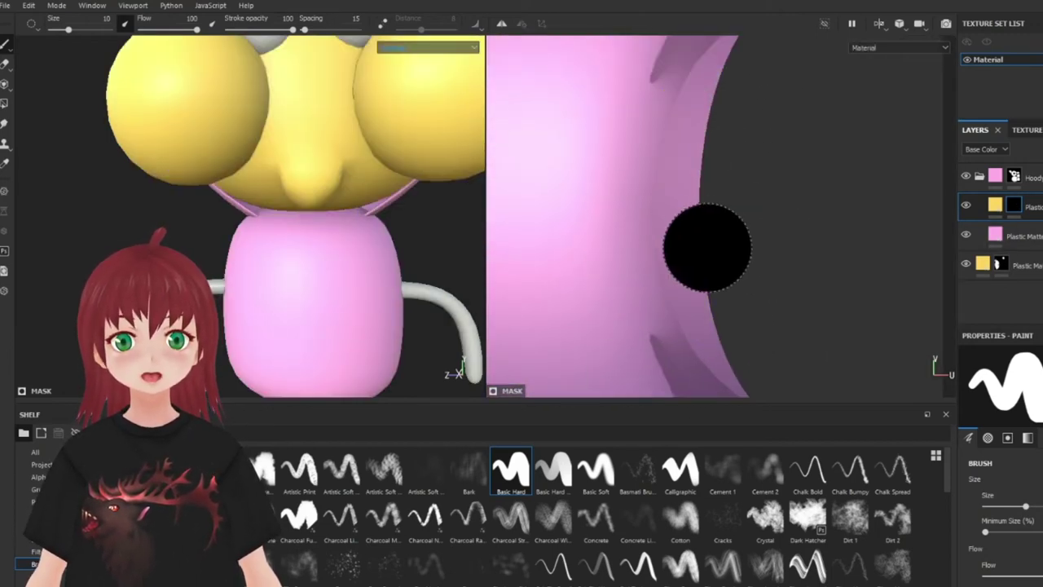
Step: Repaint the yellow neck patch with a smaller brush and symmetry enabled
right_click(309, 219)
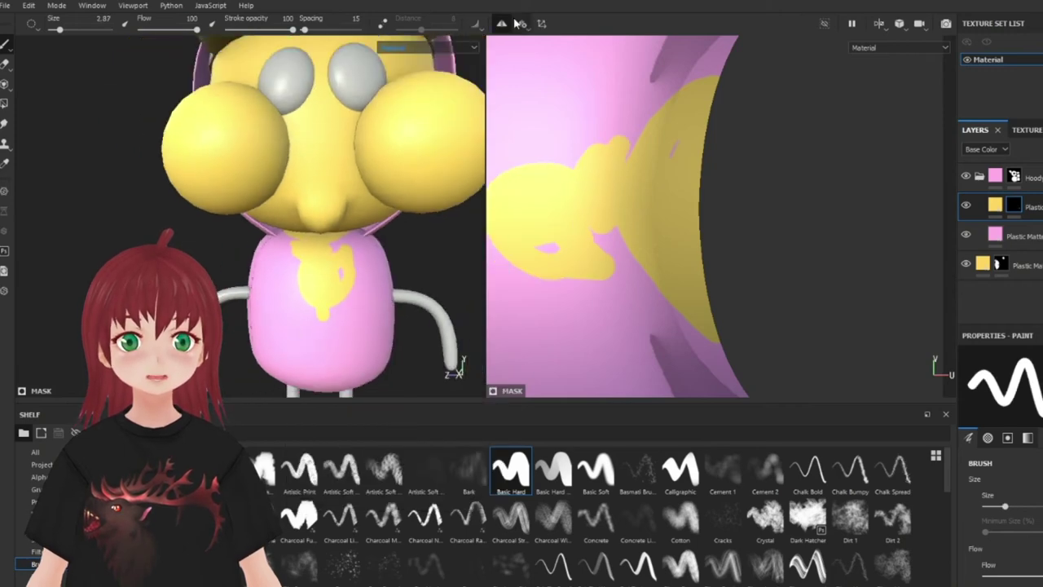
key("l")
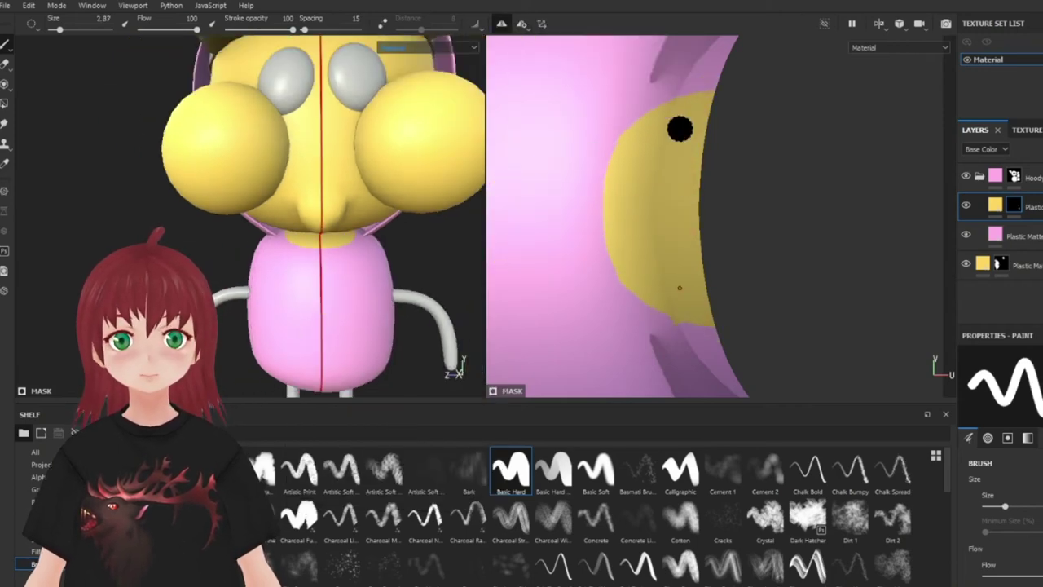
left_click_drag(634, 94, 583, 162)
left_click_drag(620, 121, 571, 130, "alt")
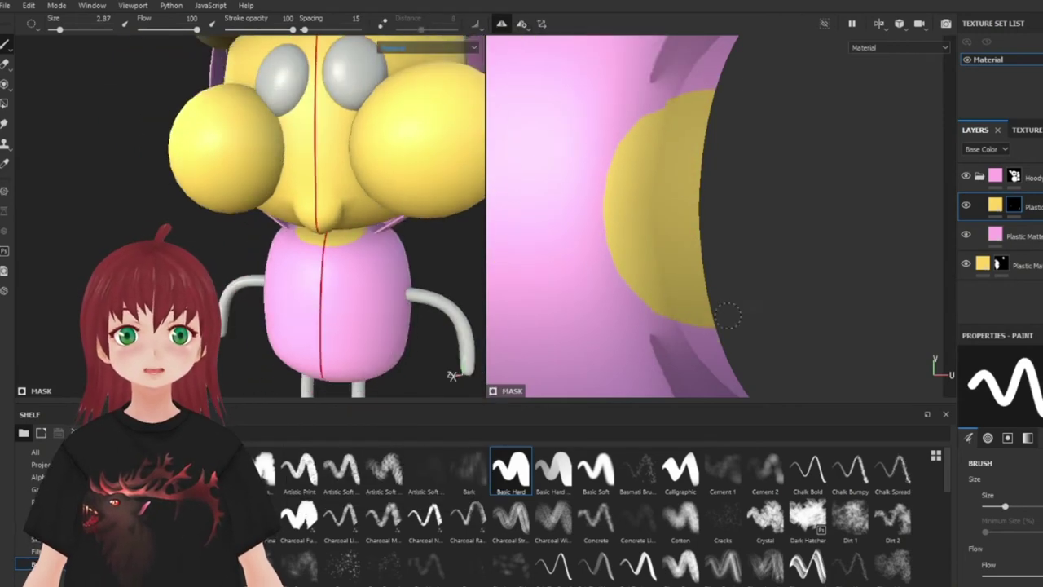
Step: Turn off symmetry, frame the character, and add a Plastic Matte fill on the Hoody folder
key("l")
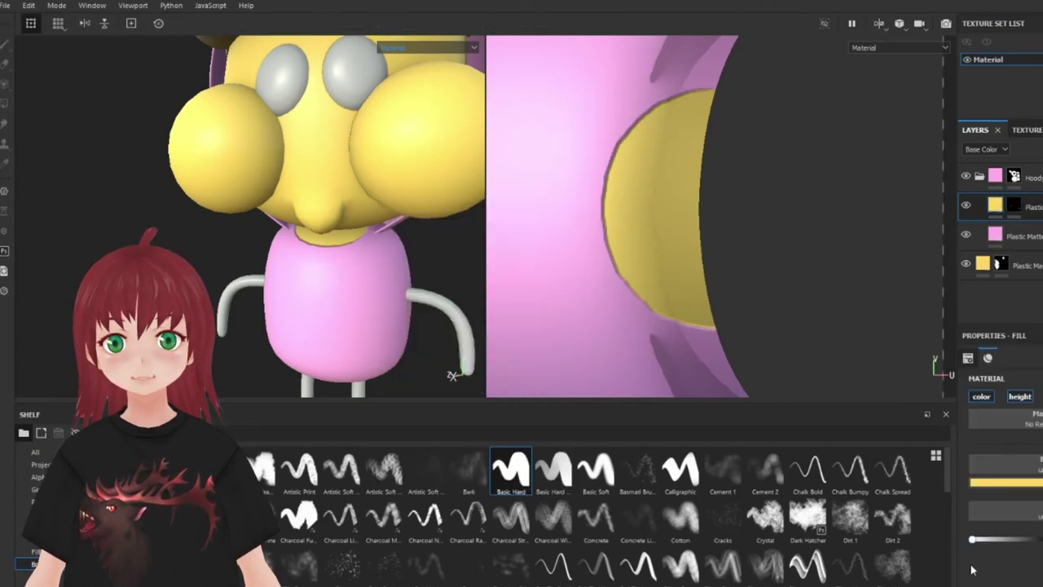
key("f")
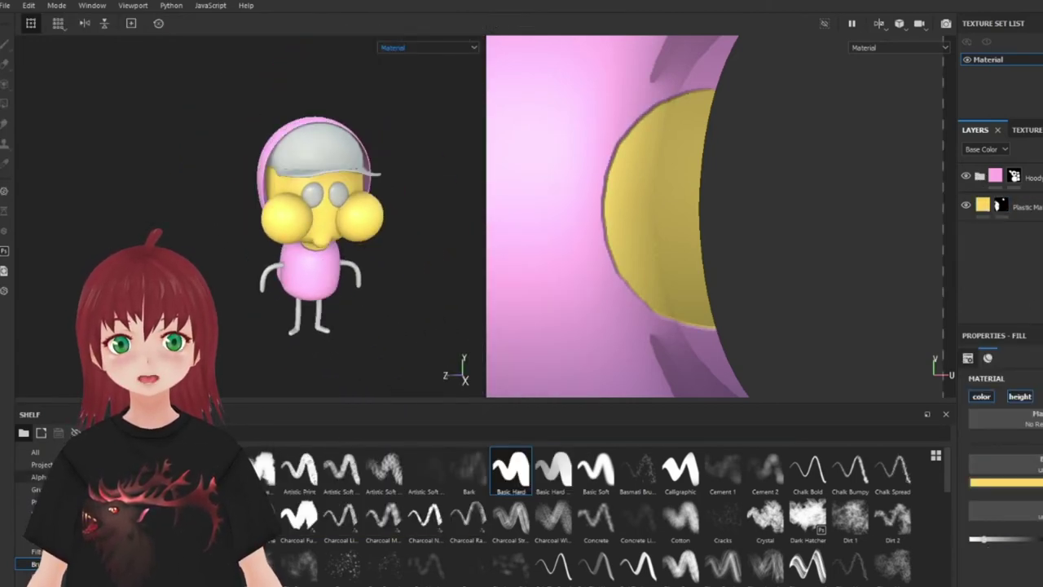
left_click(1014, 176)
left_click_drag(383, 542, 313, 346)
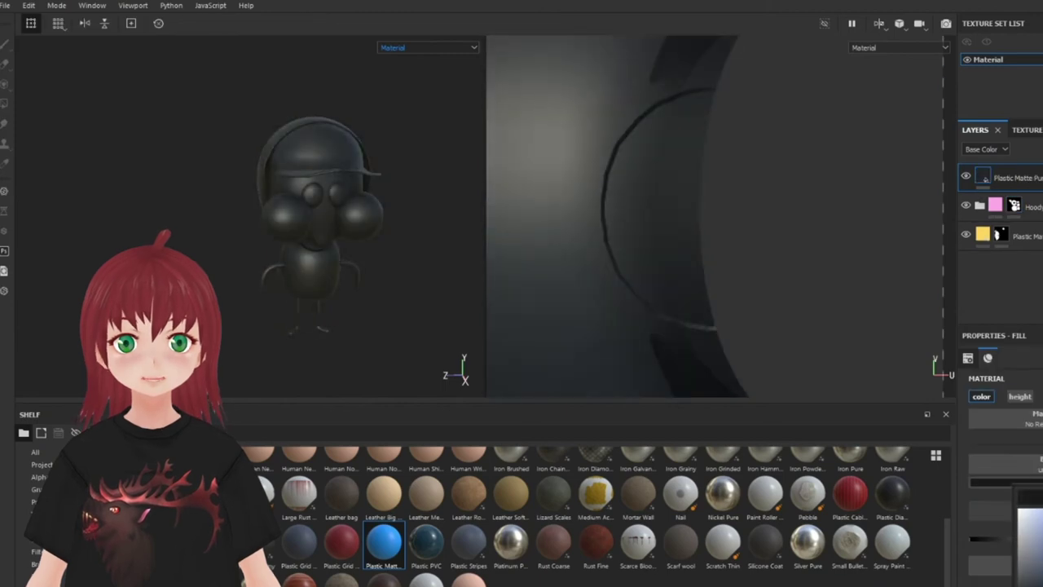
Step: Give the cap a dark matte material and add a Plastic PVC layer for the white eyes
left_click_drag(209, 259, 443, 284, "alt")
right_click_drag(442, 284, 414, 557, "alt")
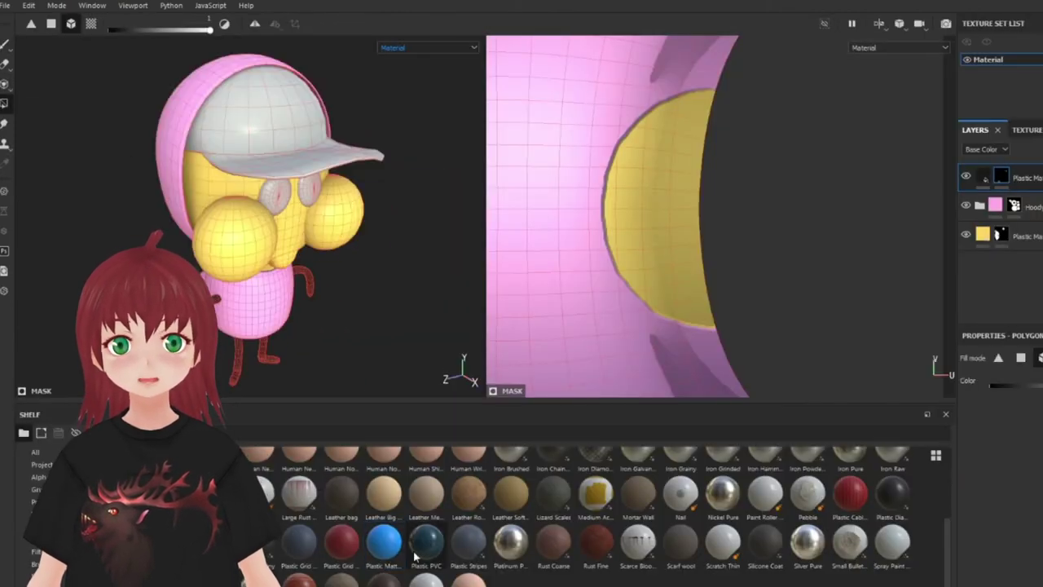
left_click_drag(385, 544, 318, 129)
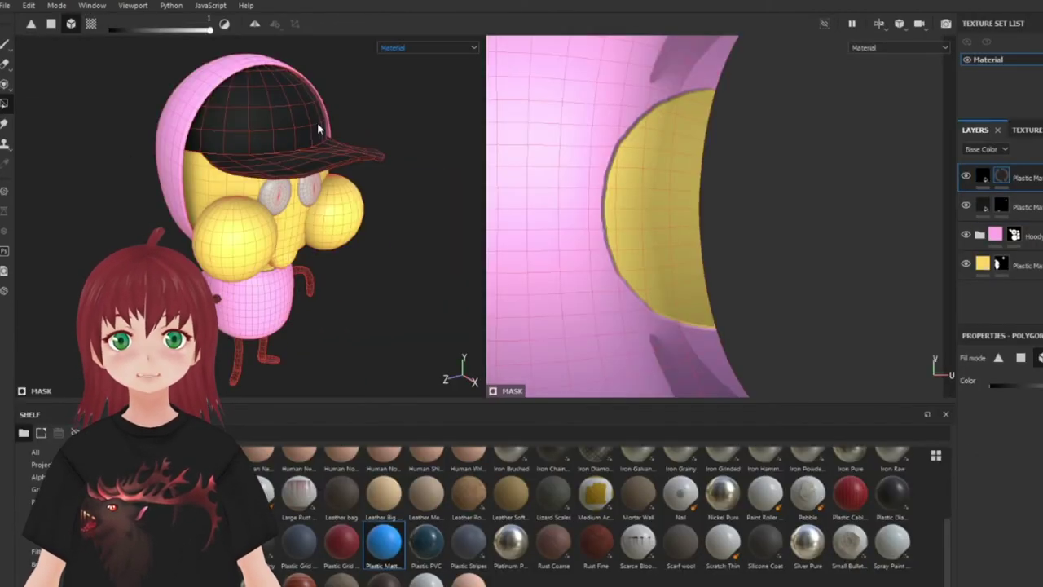
left_click_drag(426, 542, 301, 183)
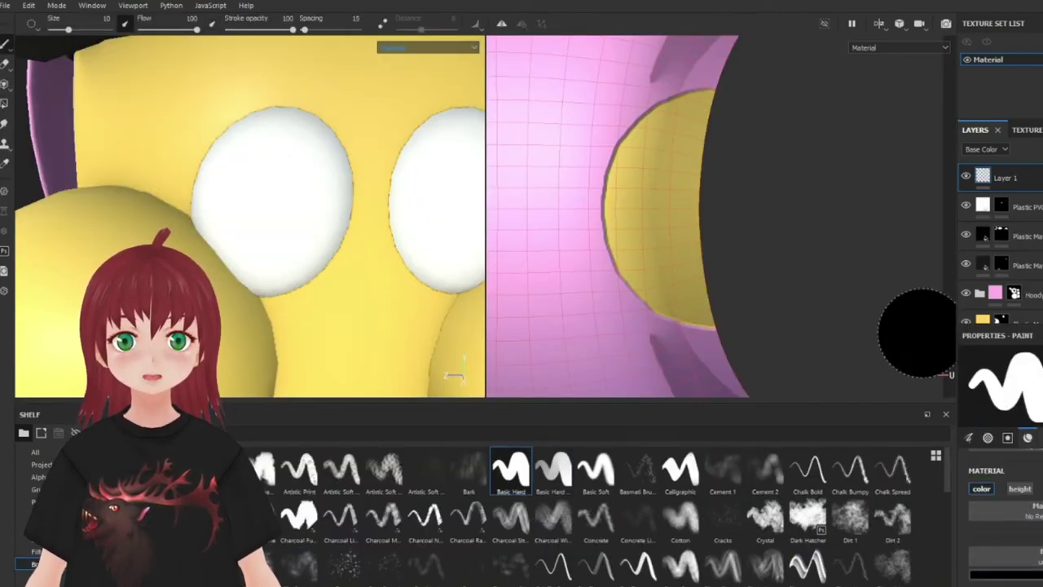
Step: Frame the head on the white Plastic PVC layer and paint black features on the face
left_click(982, 206)
key("f")
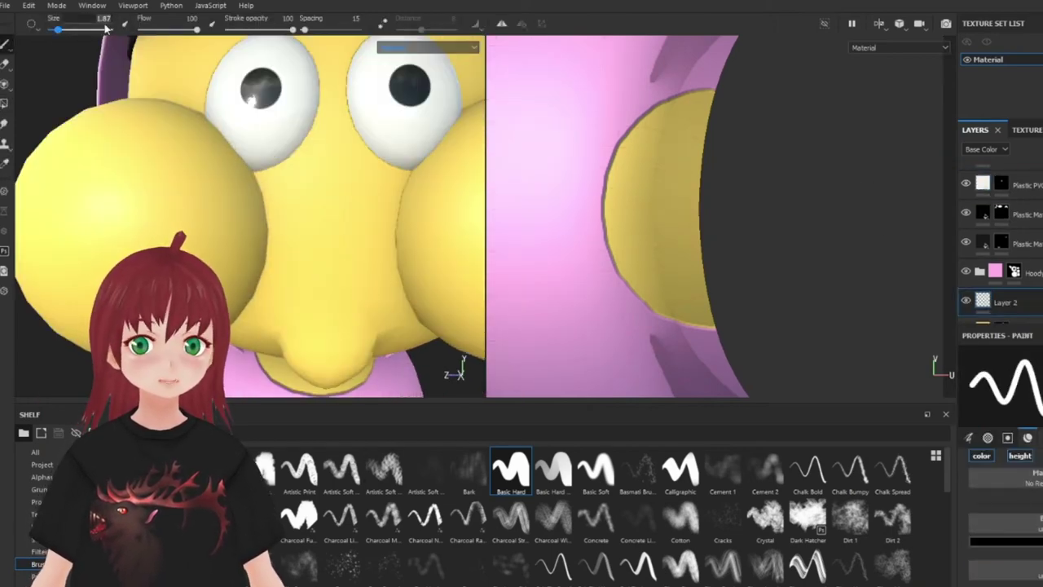
left_click(302, 282)
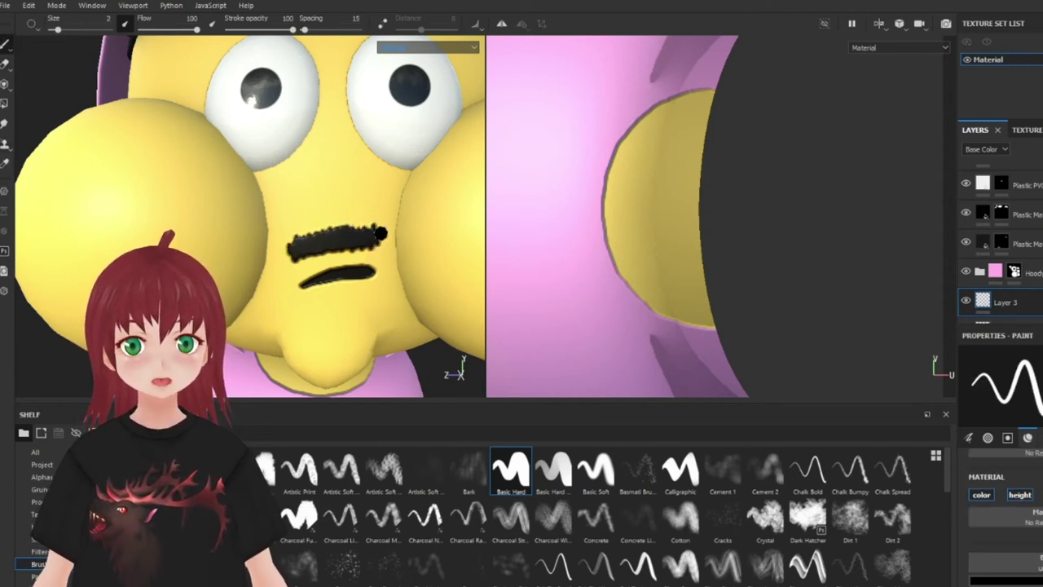
mouse_move(380, 234)
left_mouse_down("alt")
mouse_move(244, 228)
mouse_move(275, 262)
left_mouse_up("alt")
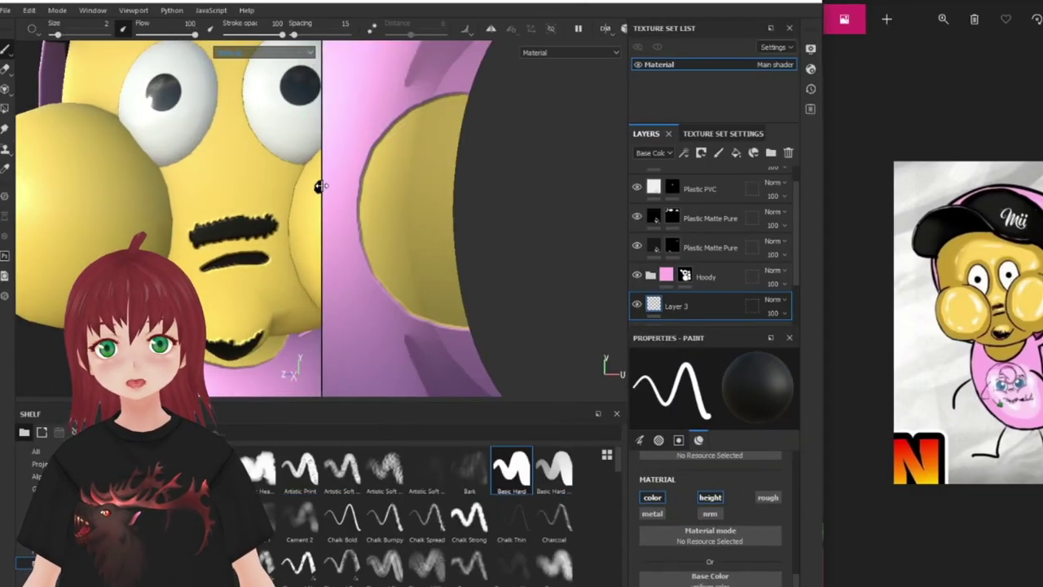
Step: Tidy the face by erasing and repainting the black strokes
key("2")
key("1")
left_click_drag(265, 237, 287, 219)
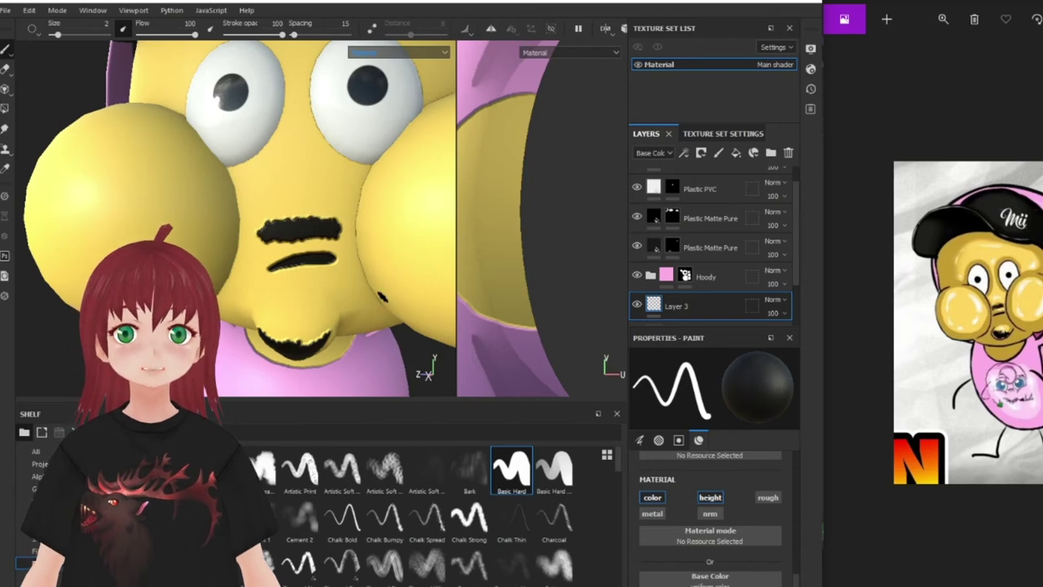
scroll(354, 265, "down", 3)
scroll(354, 265, "down", 2)
scroll(342, 309, "down", 4)
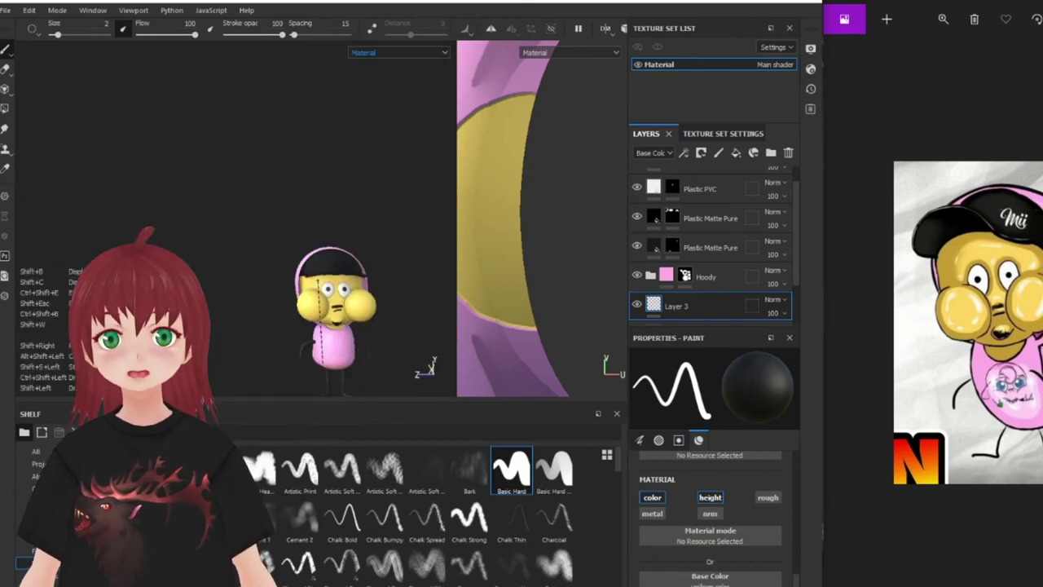
scroll(322, 346, "up", 2)
scroll(349, 345, "down", 2)
mouse_move(349, 345)
left_mouse_down("alt")
mouse_move(326, 299)
mouse_move(359, 285)
left_mouse_up("alt")
scroll(342, 294, "up", 5)
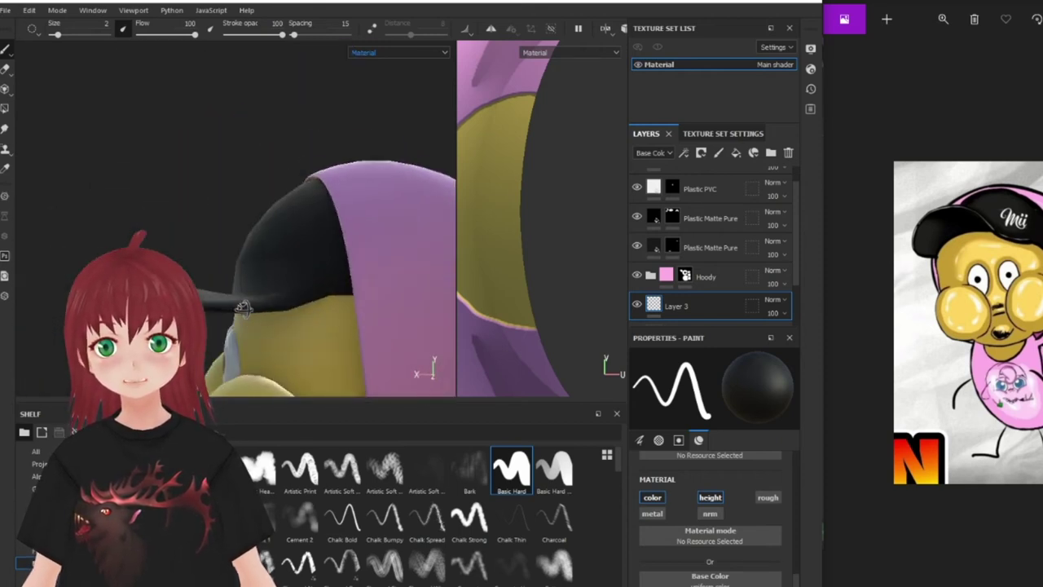
scroll(358, 285, "up", 3)
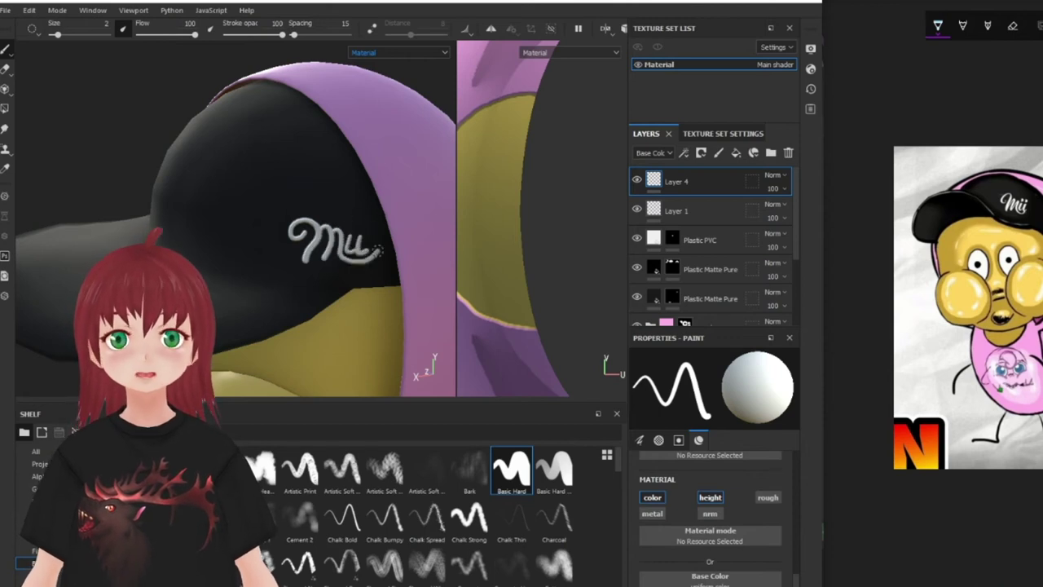
Step: Erase stray marks around the Mii logo on the cap, checking from several angles
key("e")
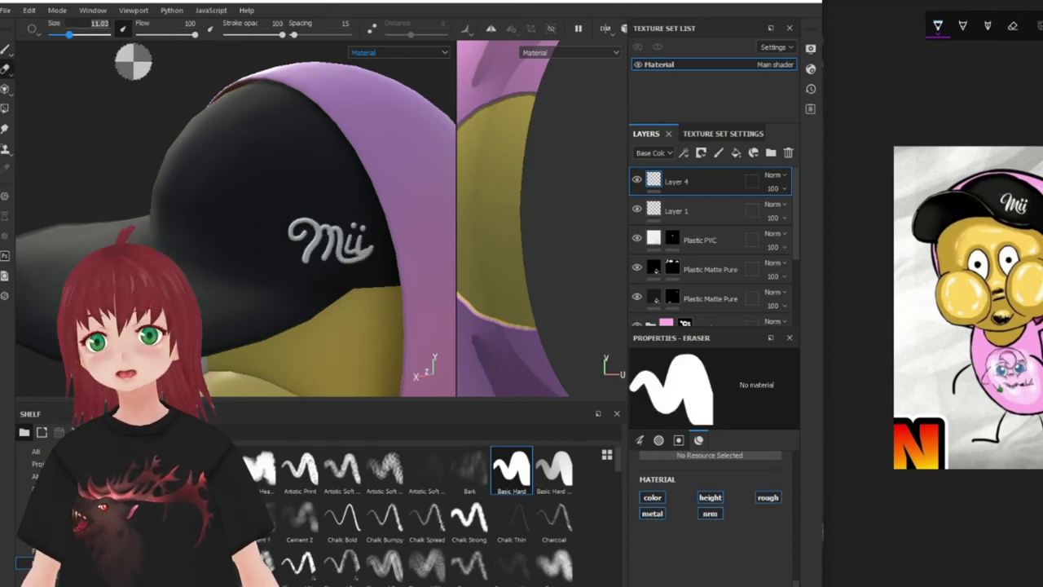
left_click_drag(365, 247, 339, 332, "alt")
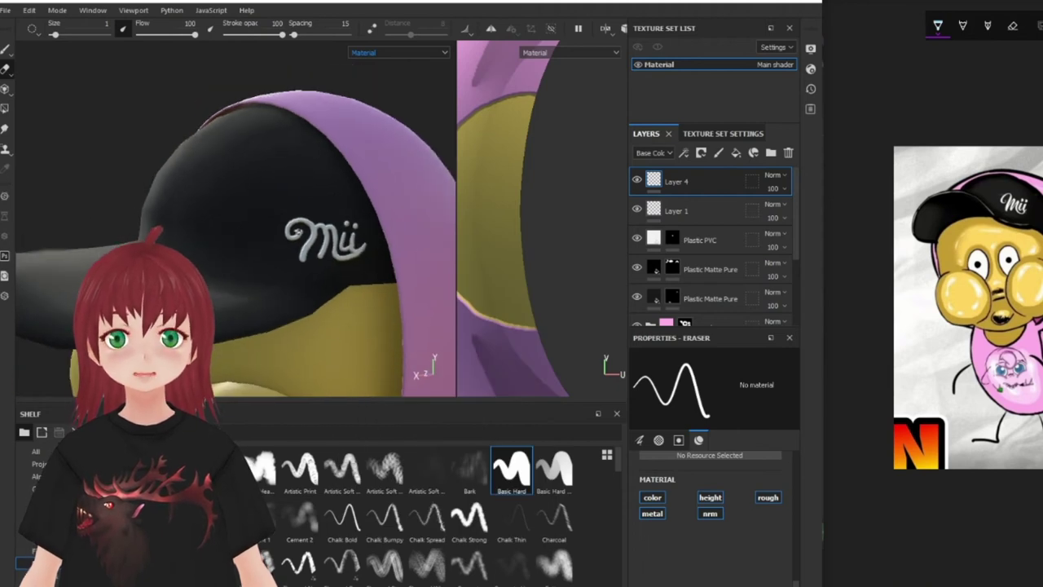
scroll(328, 293, "down", 5)
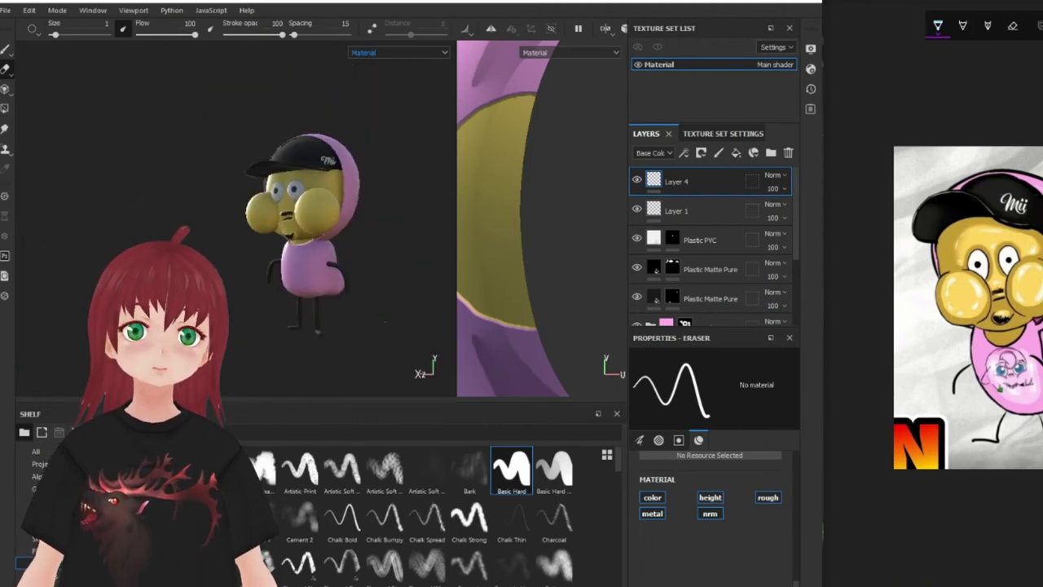
left_click_drag(385, 322, 350, 318, "alt")
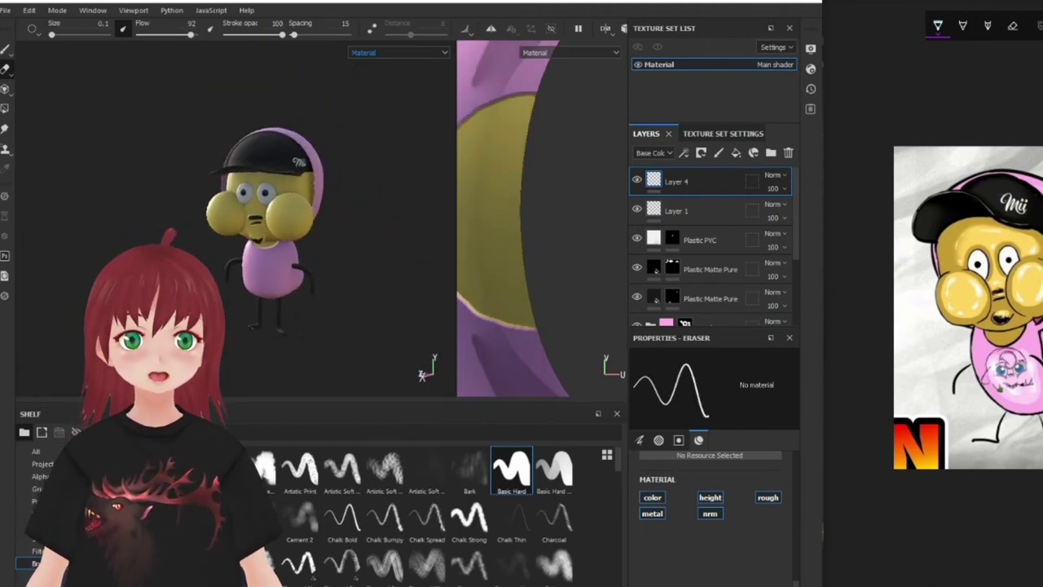
scroll(245, 220, "up", 3)
scroll(244, 220, "up", 3)
scroll(542, 204, "down", 3)
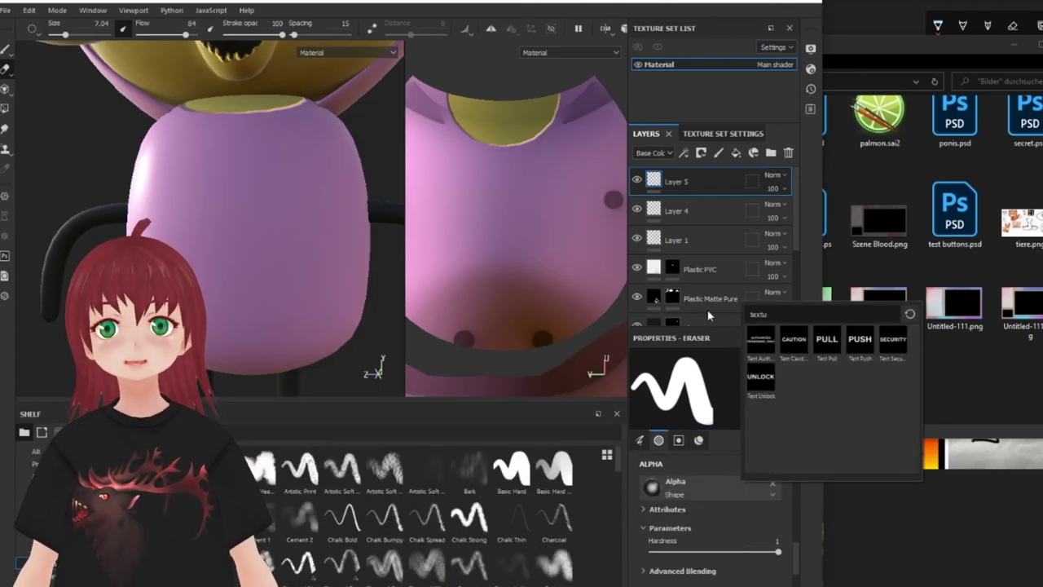
Step: Load the pummeluff image as the brush stamp and stamp it enlarged on the hoodie front
left_click_drag(479, 520, 548, 248)
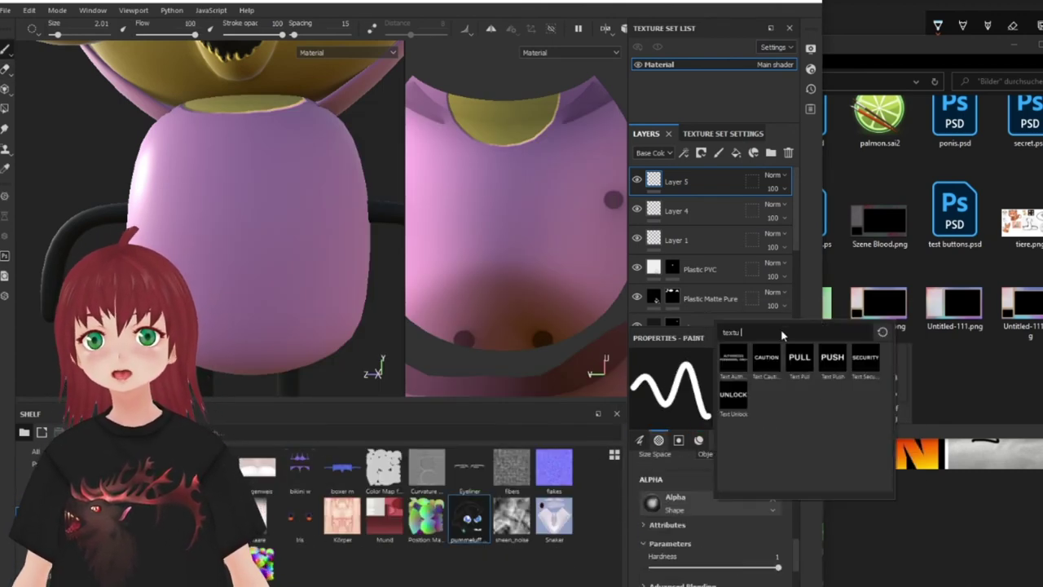
scroll(709, 505, "down", 3)
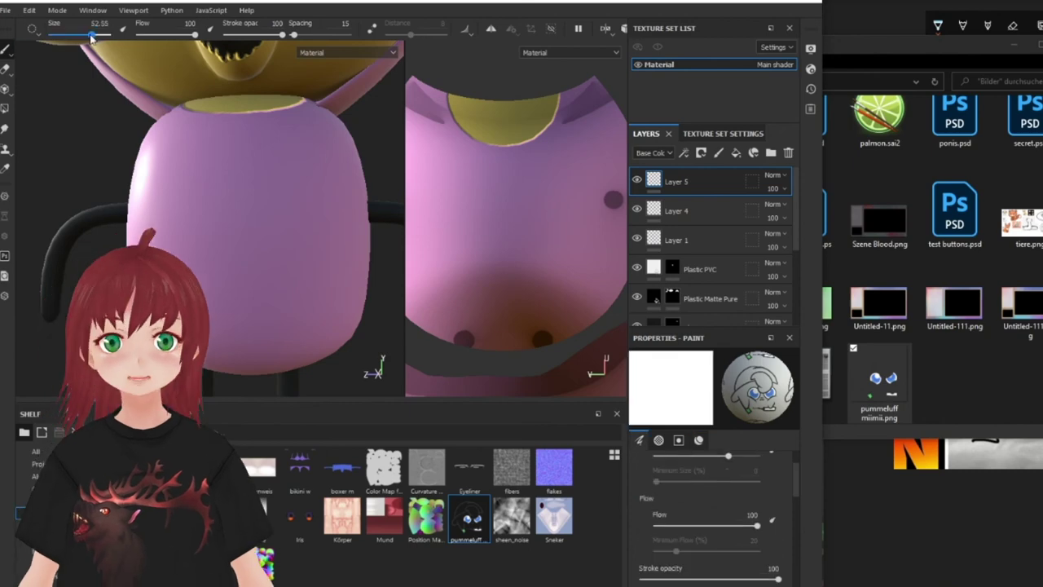
right_click(245, 163)
left_click(251, 237)
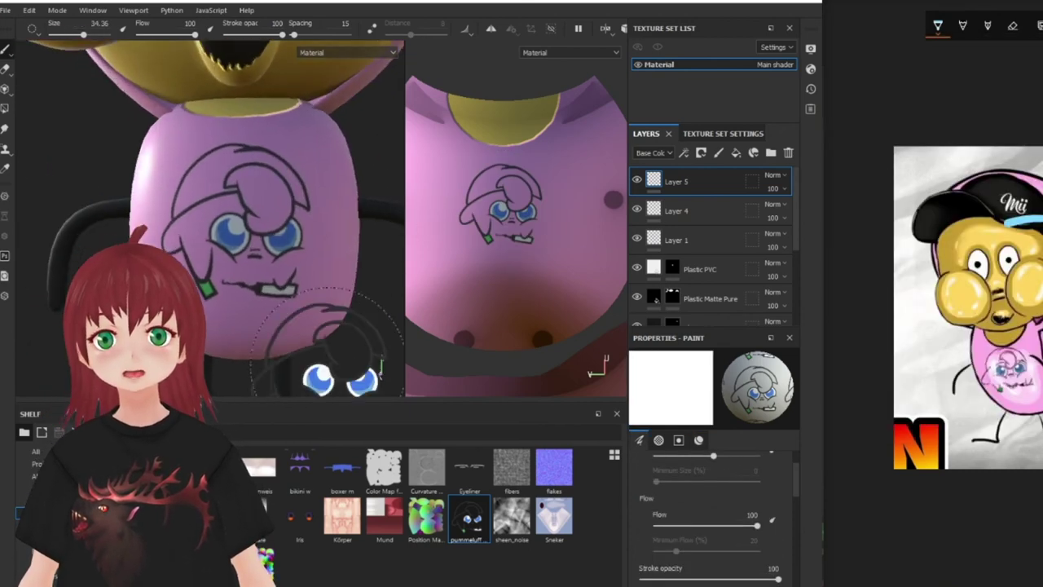
scroll(244, 228, "down", 3)
Step: Add a fill layer using the ambient occlusion map with Multiply blending
left_click(735, 152)
left_click(699, 448)
left_click(770, 354)
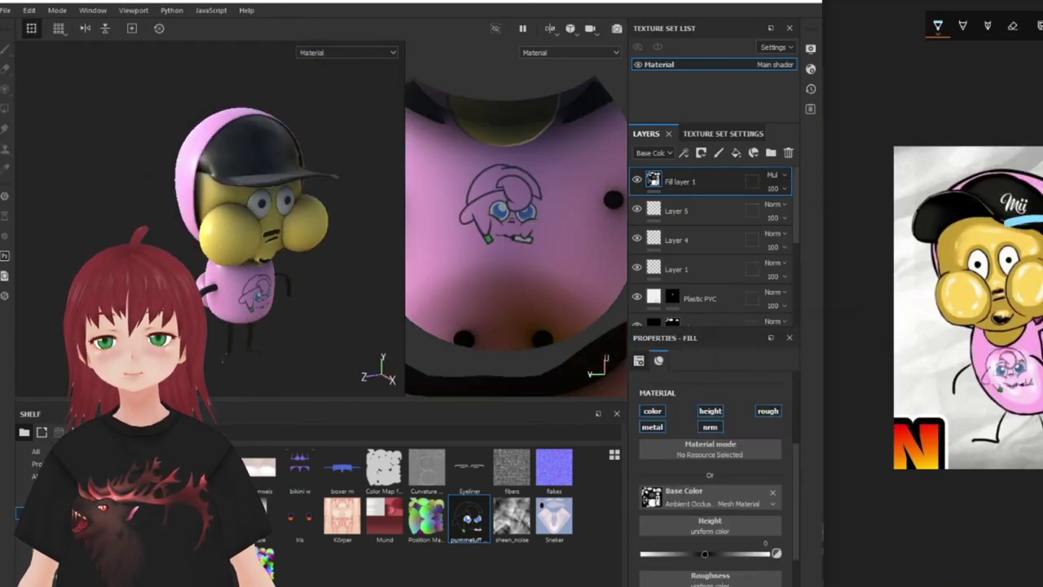
left_click(774, 174)
Step: Add a curvature fill layer with Soft Light blending at about half opacity
left_click(736, 152)
left_click(687, 487)
type("cur")
left_click(737, 509)
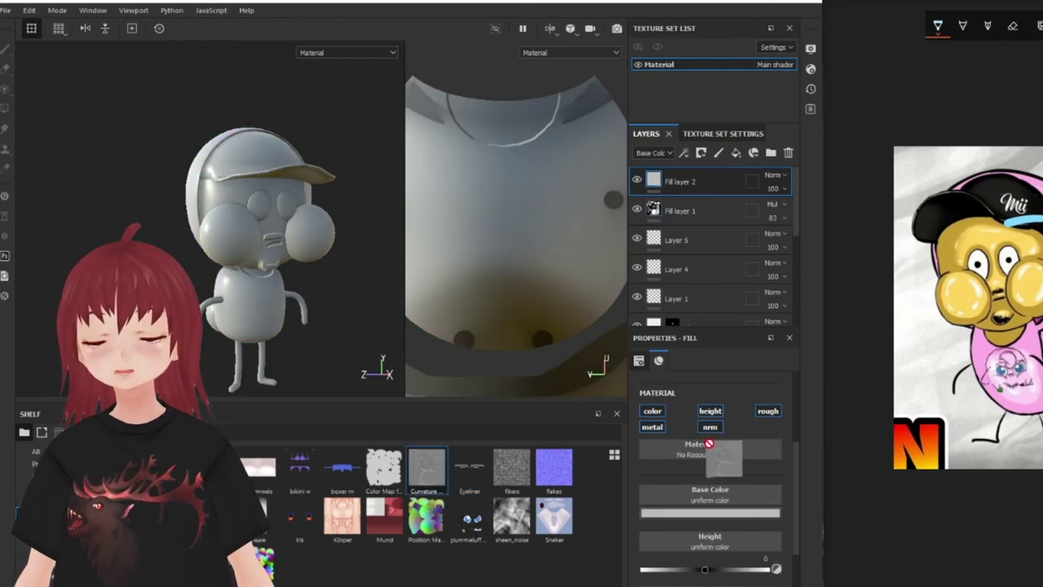
left_click(774, 174)
left_click(787, 328)
left_click_drag(389, 193, 383, 195, "alt")
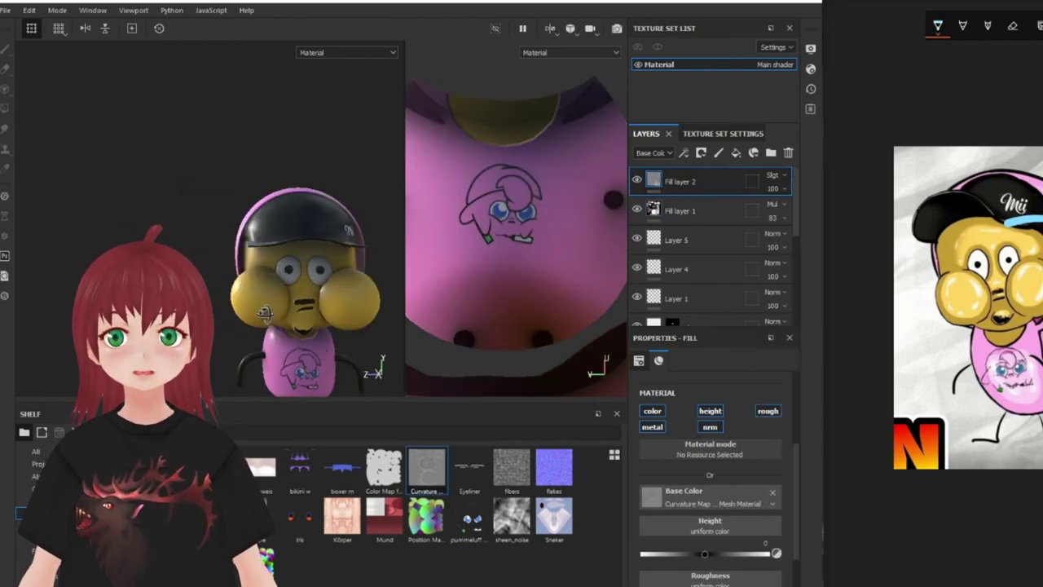
left_click_drag(772, 188, 717, 175)
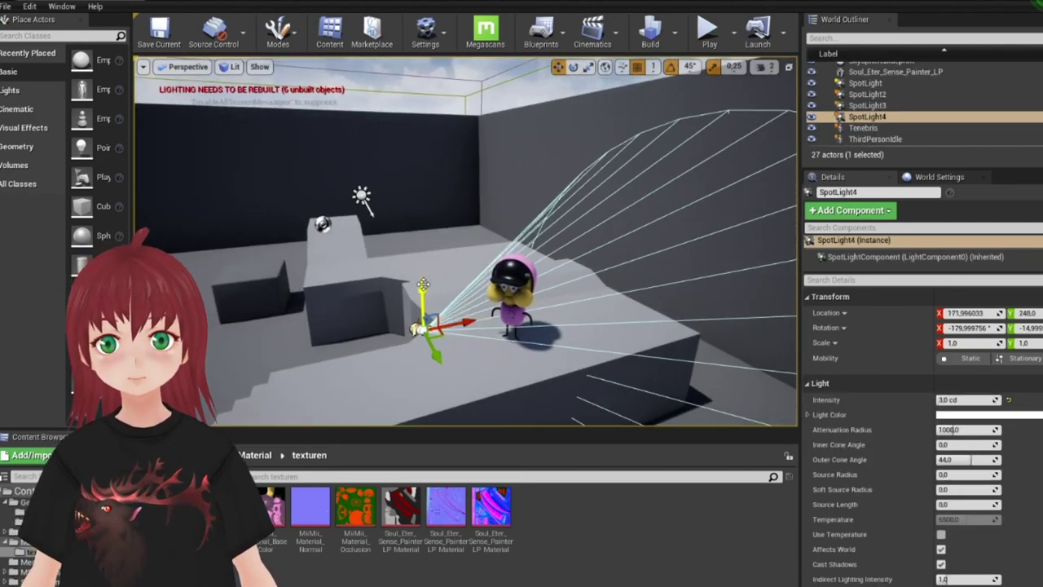
Step: Move SpotLight4 toward the character and aim it using 5° rotation snapping
left_click_drag(412, 285, 279, 204)
key("e")
right_click_drag(280, 205, 290, 275)
left_click(689, 66)
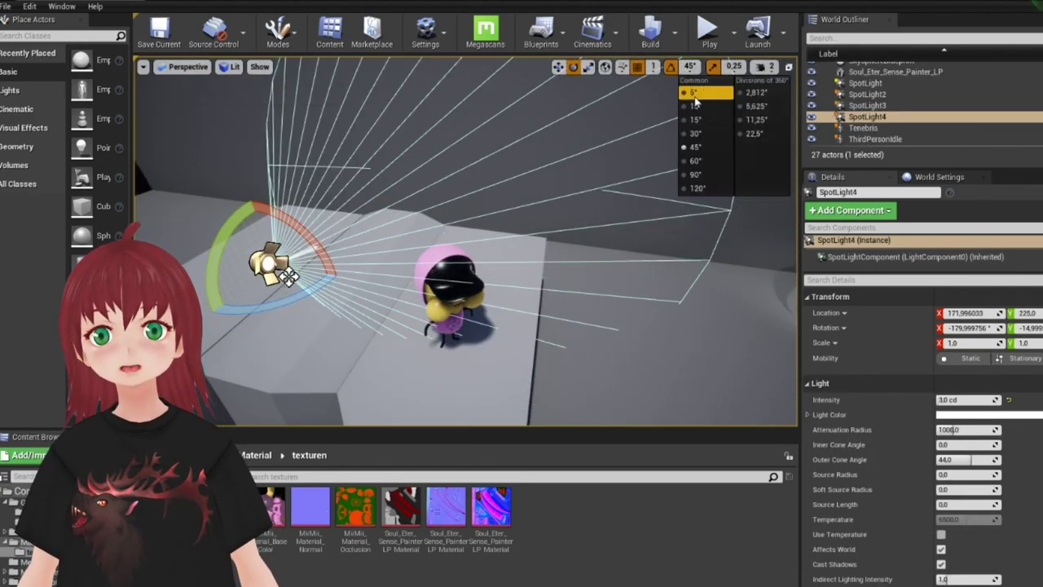
left_click(717, 98)
left_click_drag(334, 236, 352, 228)
Step: Reposition SpotLight4 beside the character along the ledge
key("w")
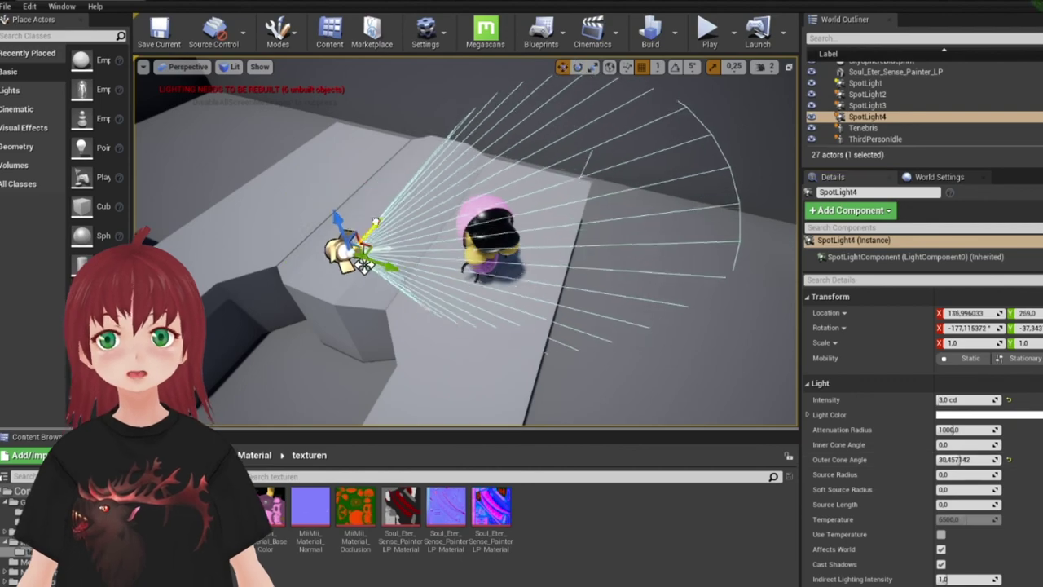
right_click_drag(352, 228, 576, 246)
left_click_drag(576, 246, 547, 332)
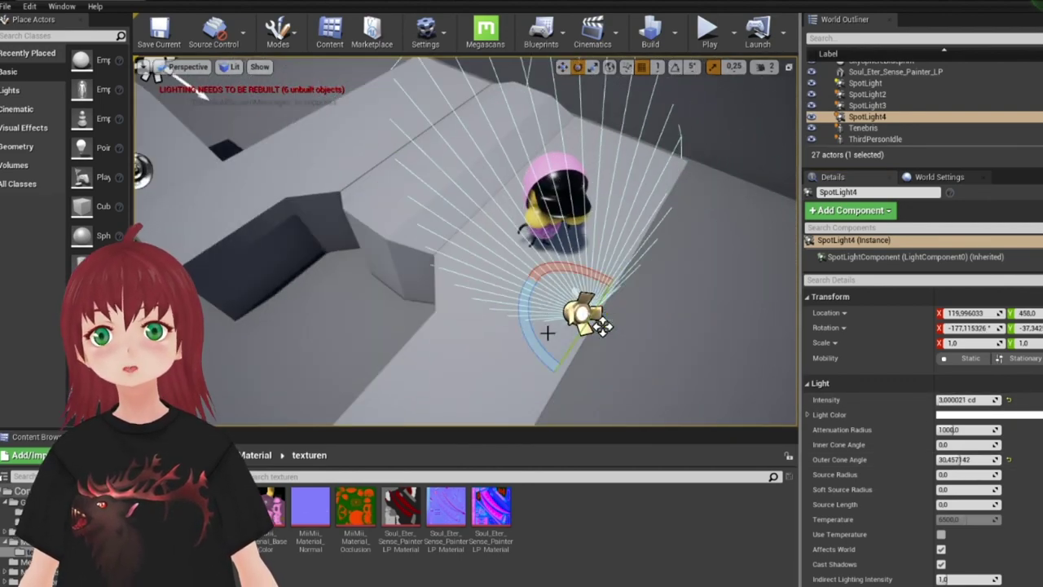
right_click_drag(548, 333, 571, 151)
right_click_drag(440, 300, 440, 301)
left_click_drag(330, 352, 442, 220)
mouse_move(442, 221)
right_mouse_down()
mouse_move(518, 222)
mouse_move(576, 203)
right_mouse_up()
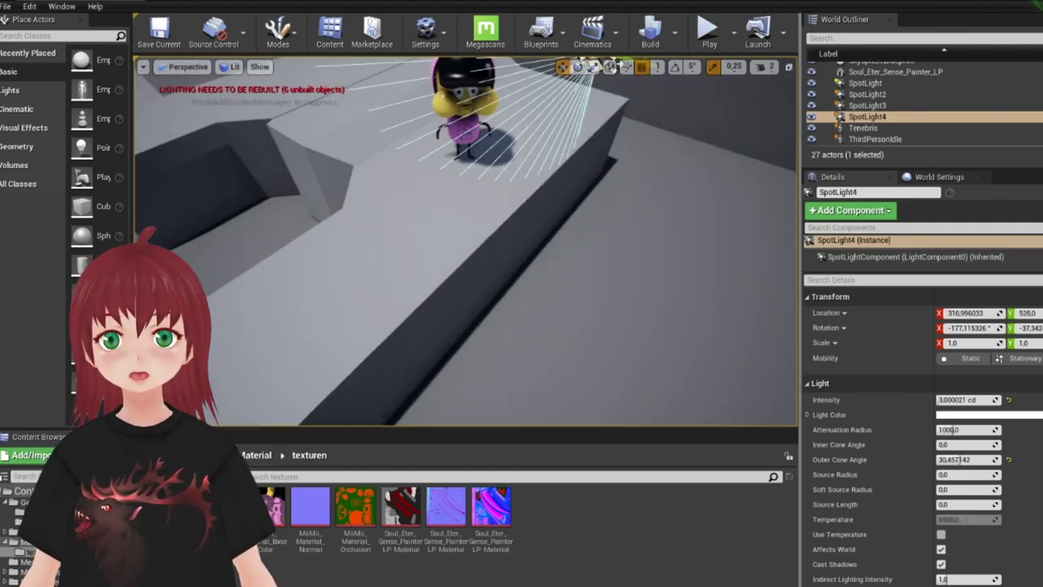
Step: Fine-tune SpotLight4's side position and check the lighting from the front
left_click_drag(575, 203, 599, 177)
right_click_drag(583, 187, 584, 187)
left_click_drag(583, 188, 518, 312)
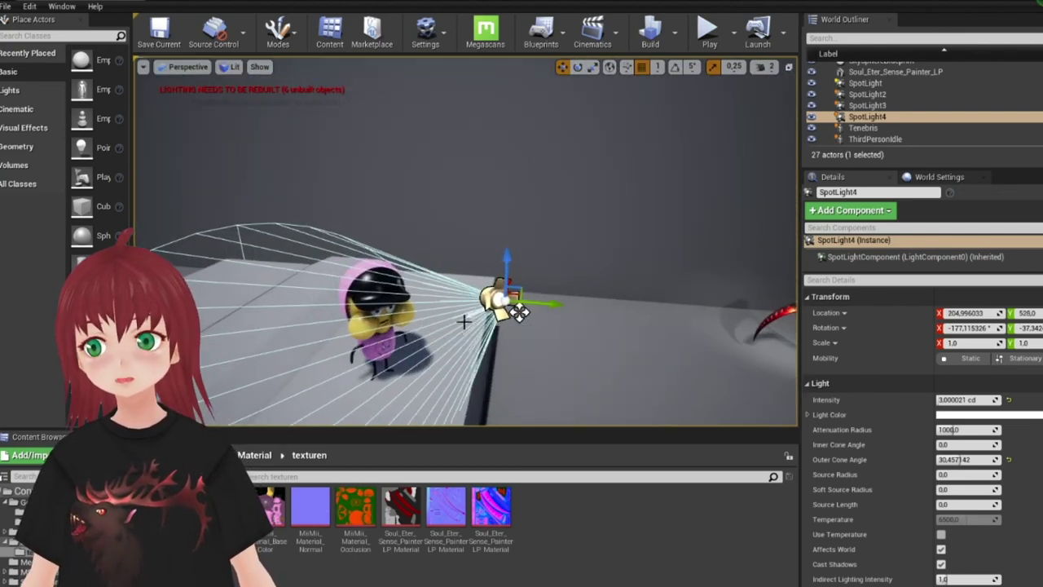
key("w")
right_click_drag(529, 271, 533, 245)
left_click_drag(534, 244, 561, 192)
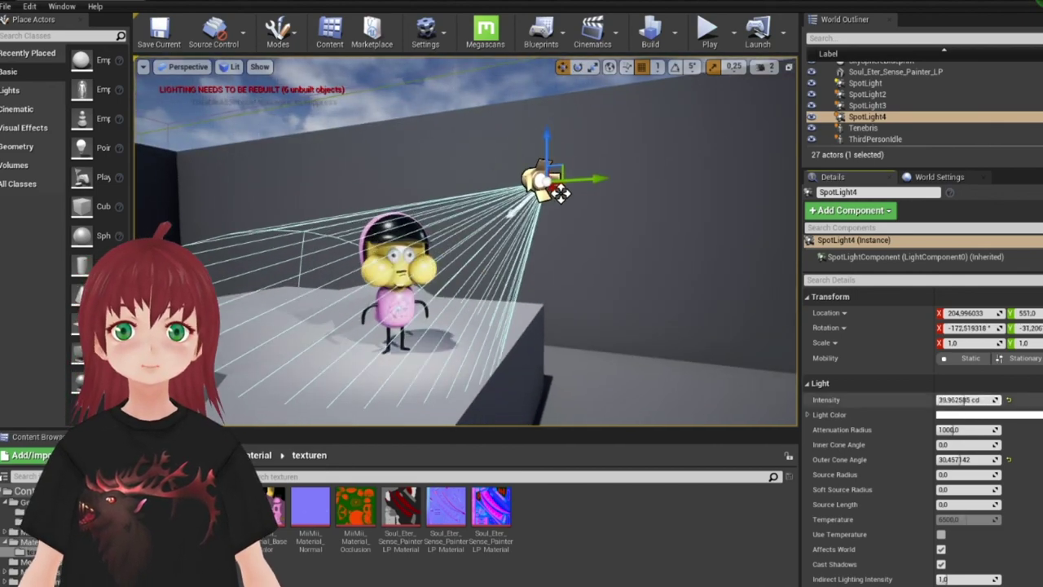
right_click_drag(561, 192, 489, 244)
Step: Place SpotLight3 above and behind the character and adjust its brightness
left_click(372, 256)
right_click_drag(372, 256, 526, 204)
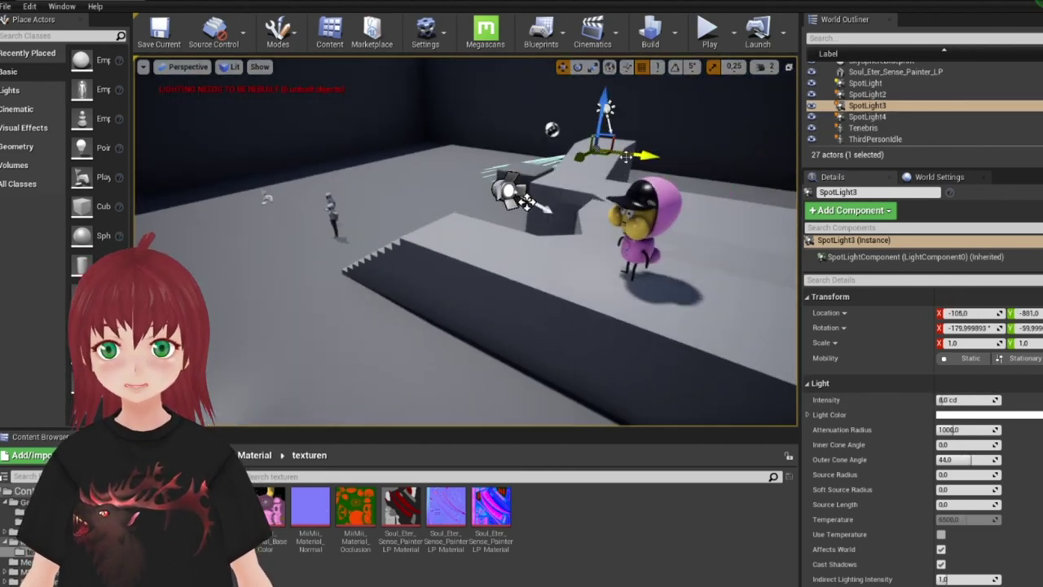
right_click_drag(720, 342, 651, 245)
left_click_drag(651, 244, 640, 183)
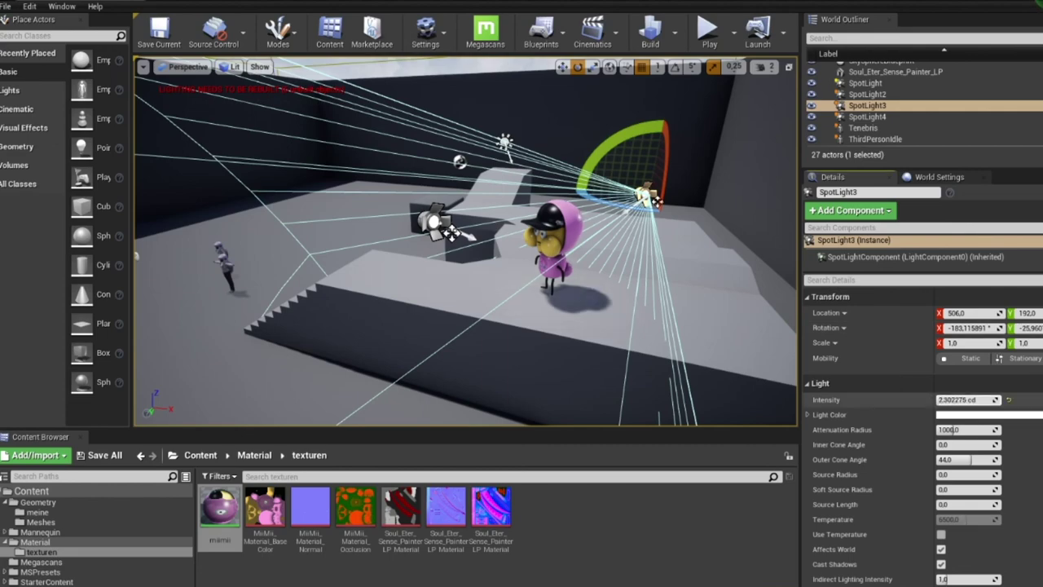
Step: Raise SpotLight4's intensity to 11.868725 cd
left_click(418, 238)
mouse_move(418, 238)
right_mouse_down()
mouse_move(495, 167)
mouse_move(440, 245)
right_mouse_up()
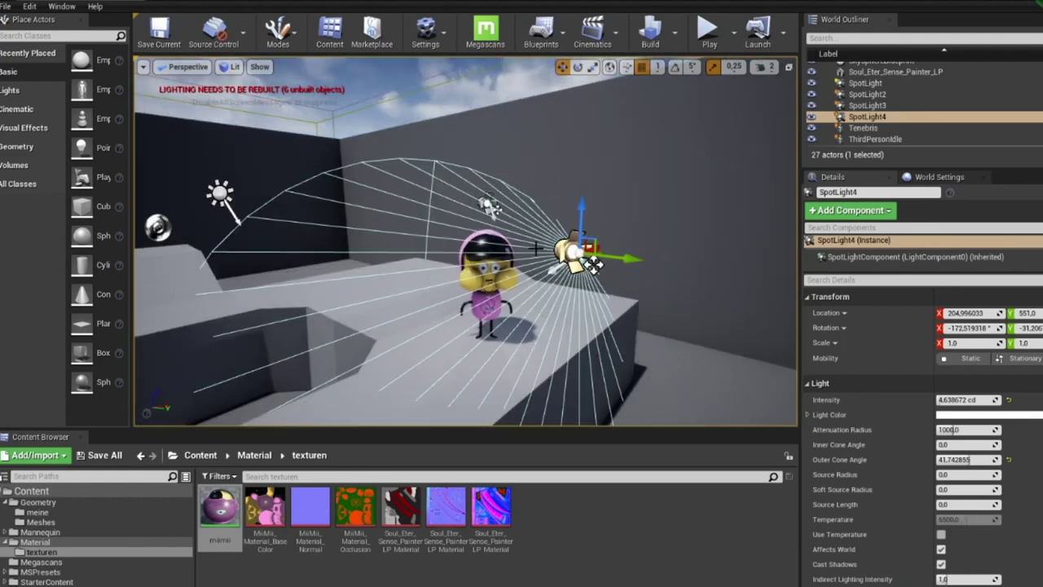
left_click_drag(953, 399, 963, 399)
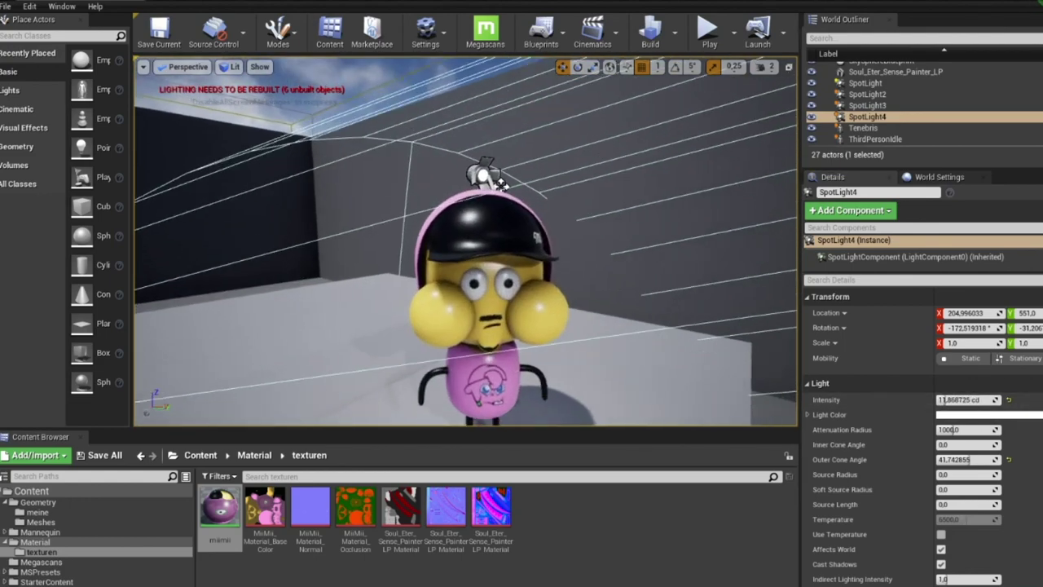